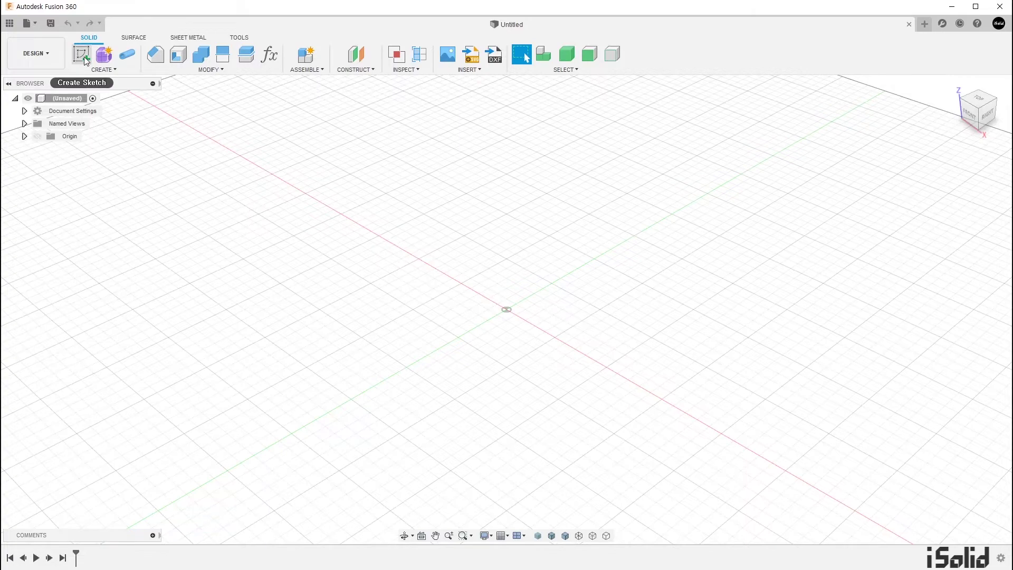
Start a sketch on the horizontal XY plane and draw a large circle and a smaller separate circle beside it.
left_click(85, 59)
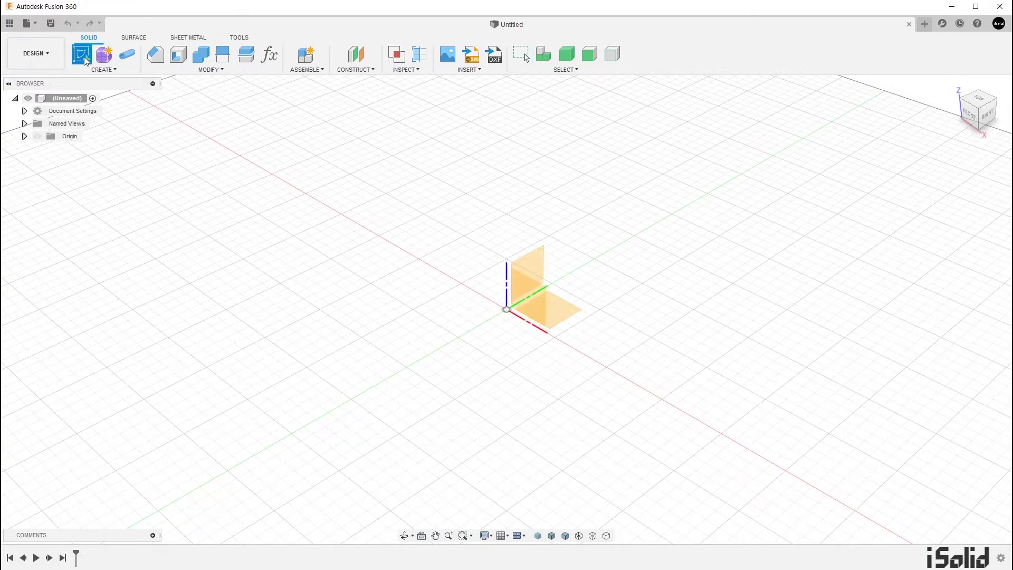
left_click(554, 311)
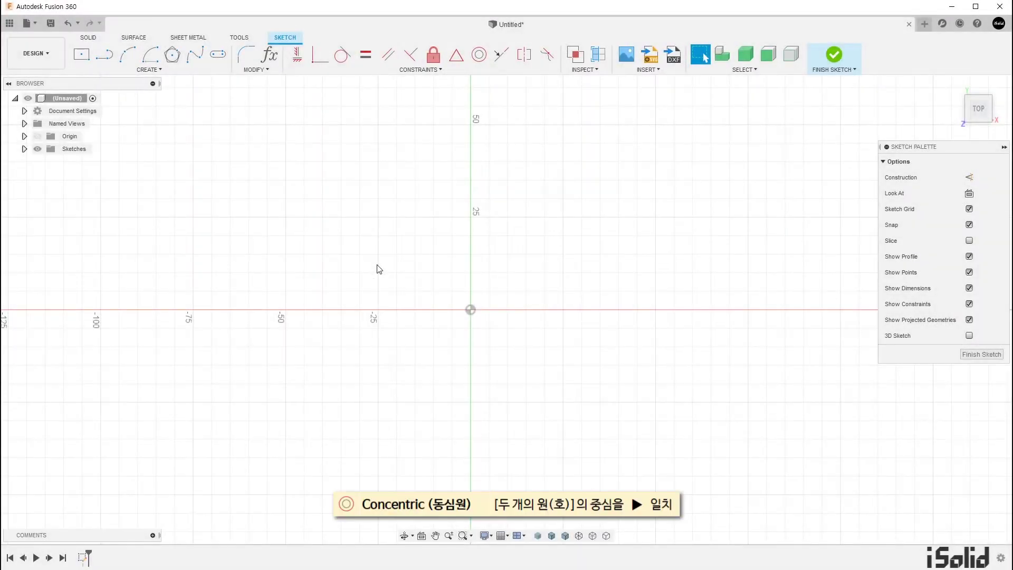
key("c")
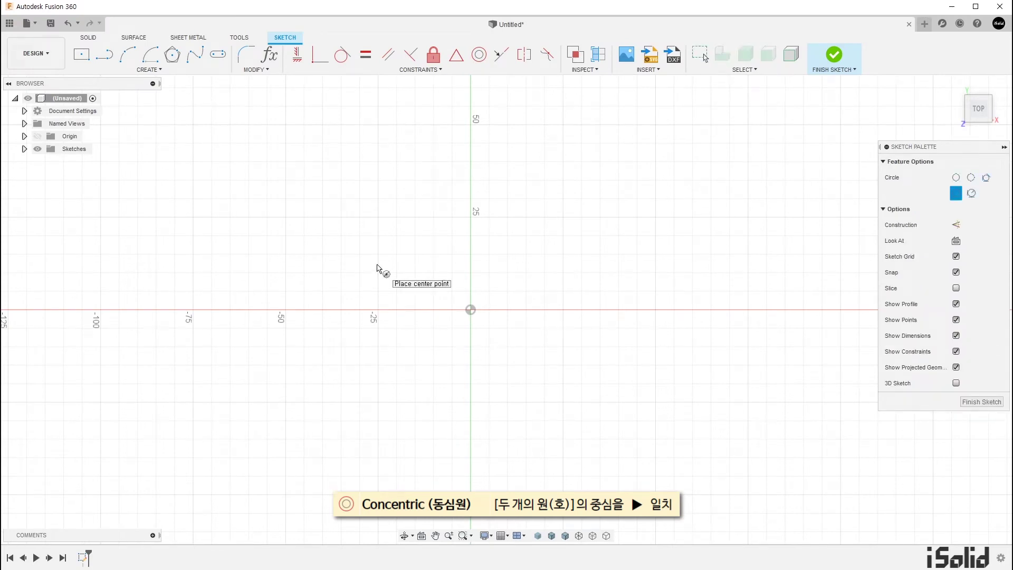
left_click(383, 252)
left_click(426, 330)
left_click(579, 263)
left_click(598, 311)
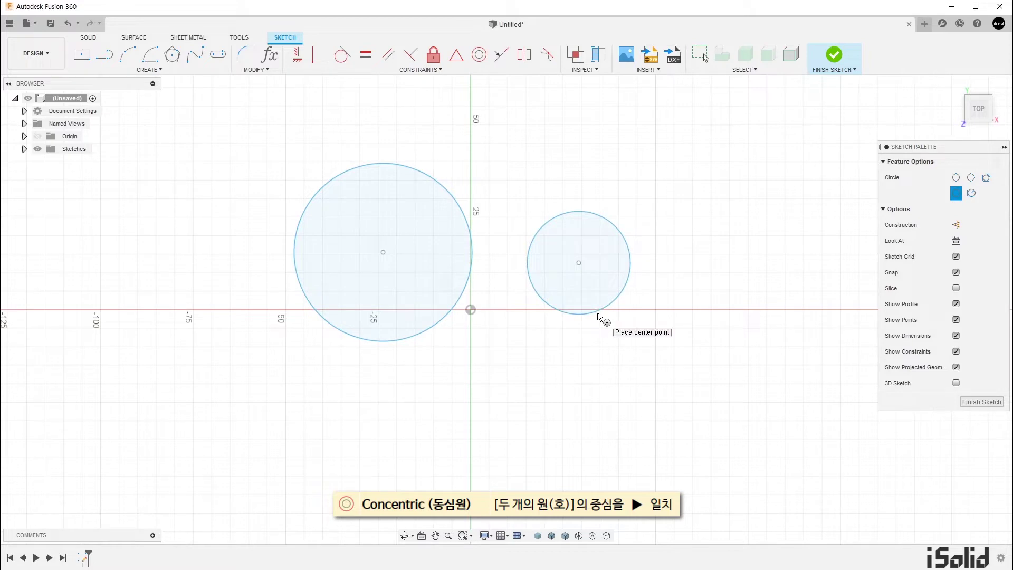
key("Escape")
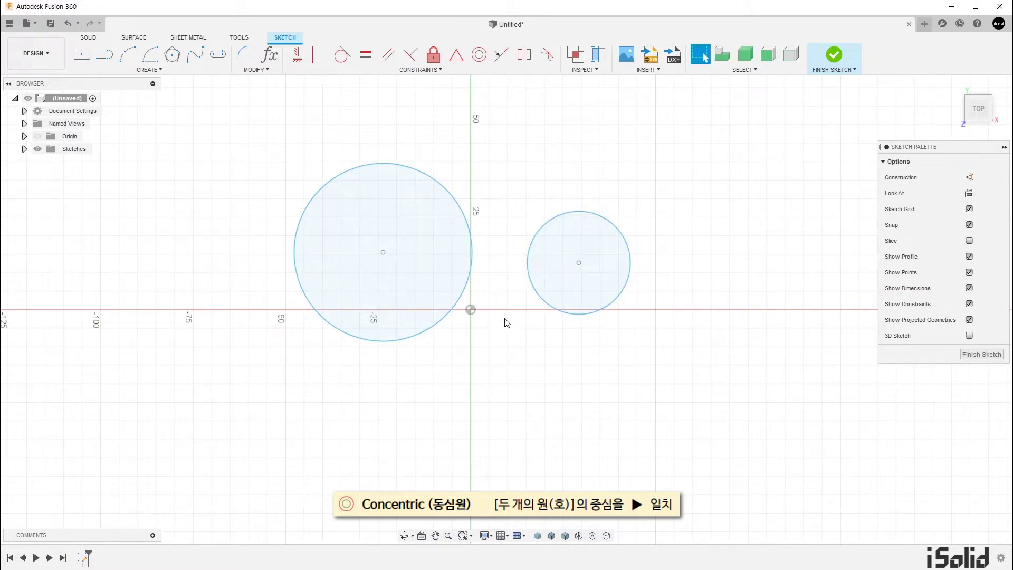
Try joining the two circles' centre points with a Coincident constraint, and undo it.
left_click(384, 252)
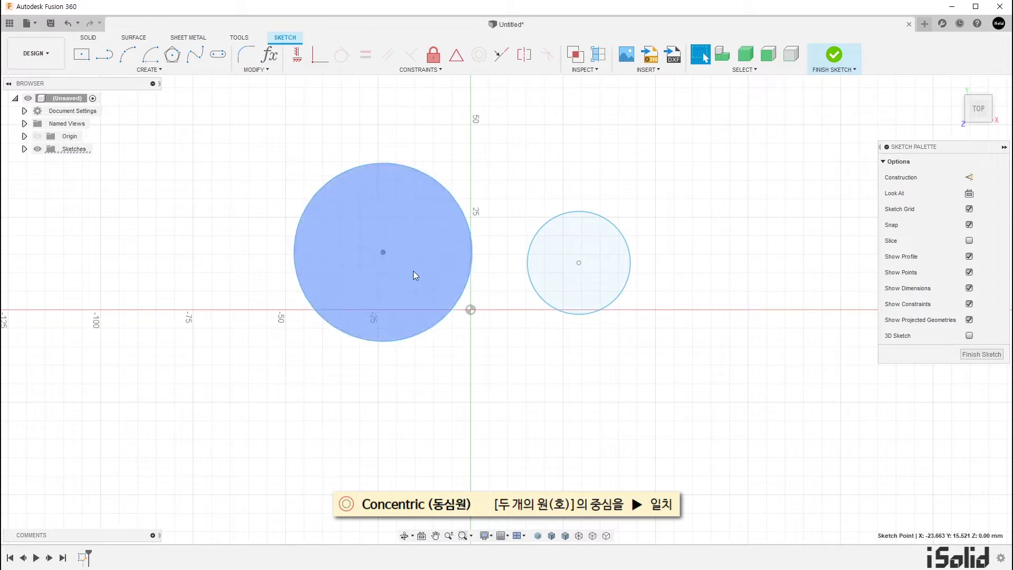
left_click(580, 265)
left_click(493, 327)
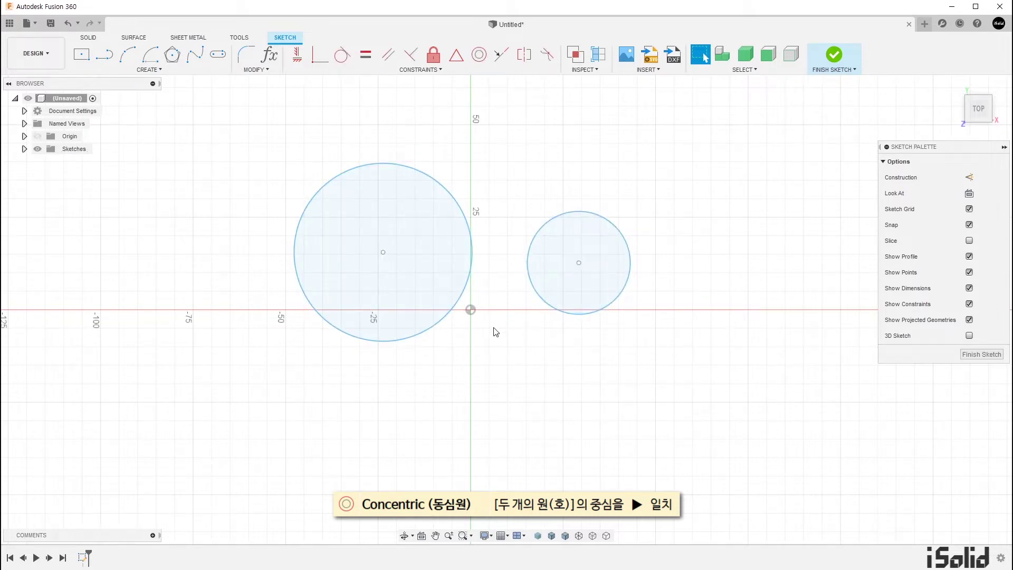
left_click(320, 64)
left_click(383, 253)
left_click(579, 263)
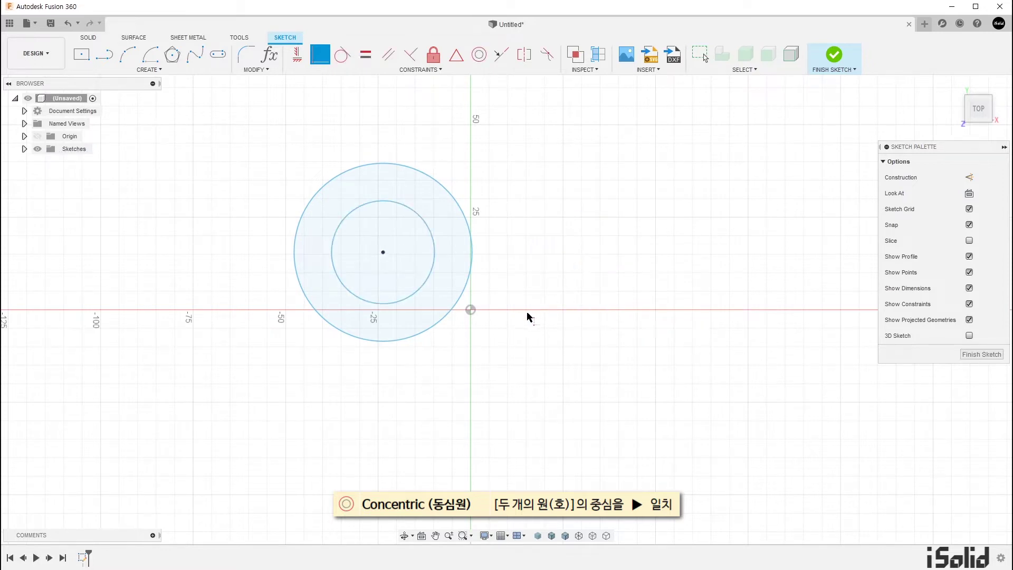
key("Escape")
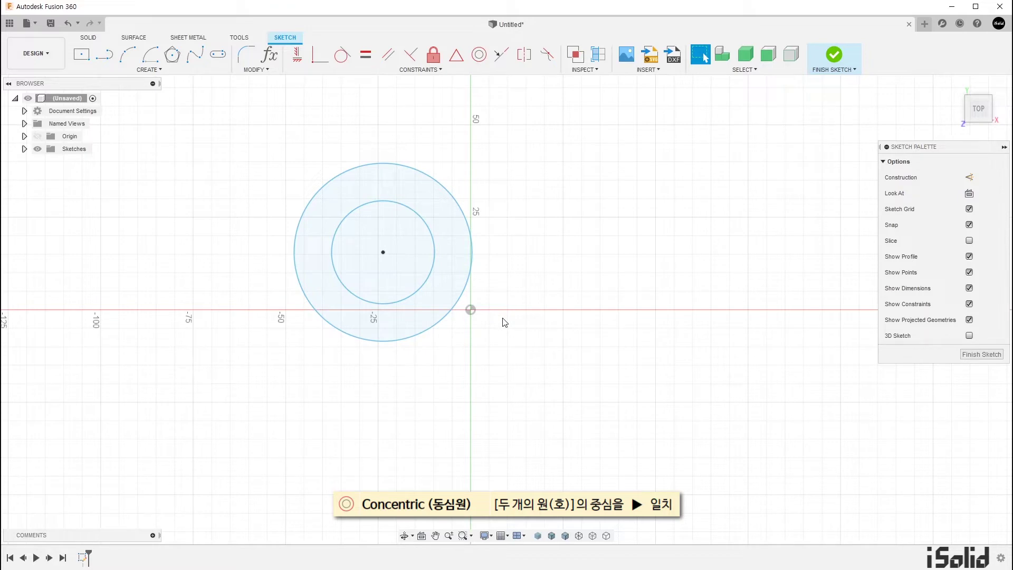
key("ctrl+z")
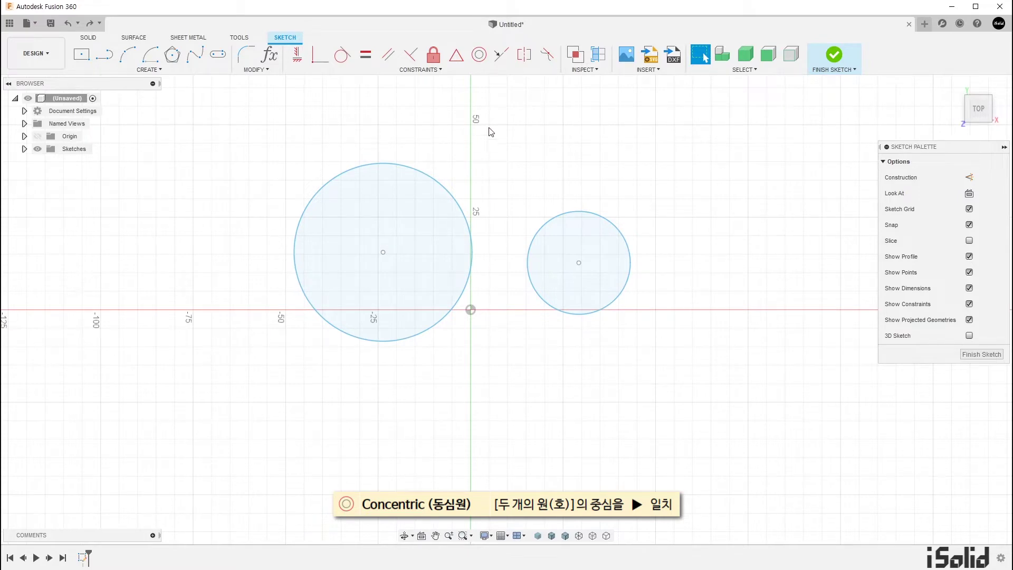
Apply a Concentric constraint between the large circle and the small circle.
left_click(480, 62)
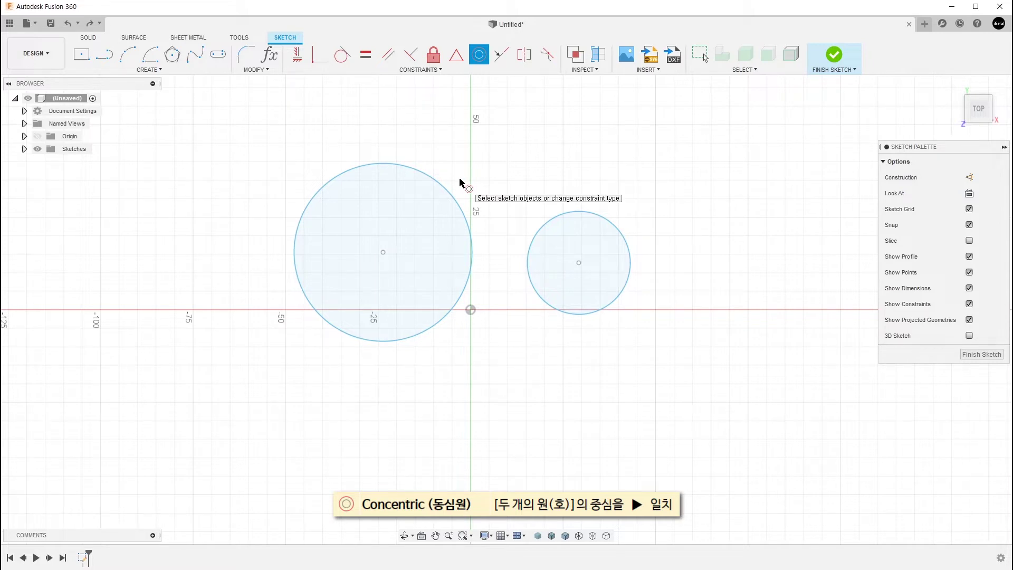
left_click(449, 193)
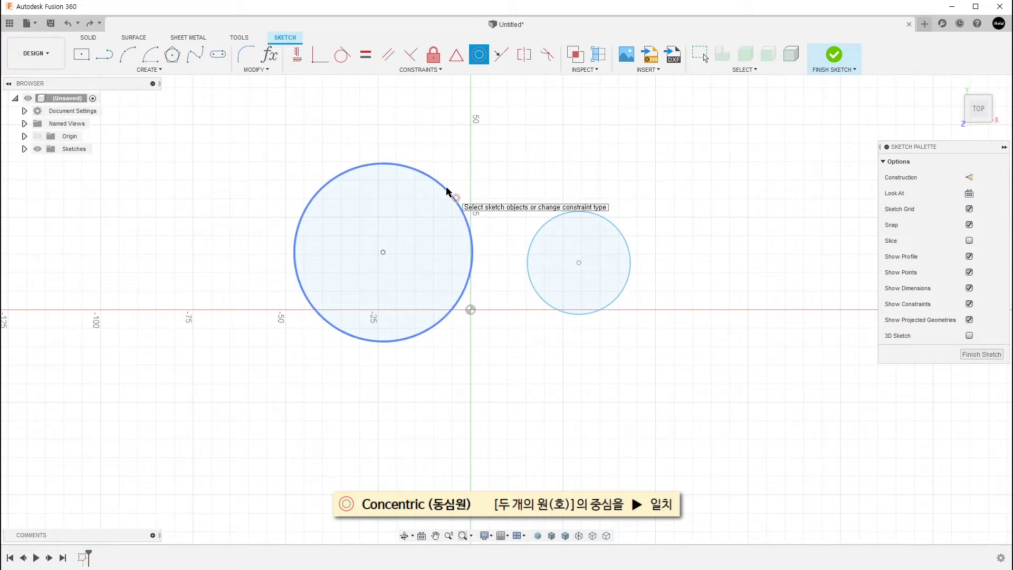
left_click(543, 225)
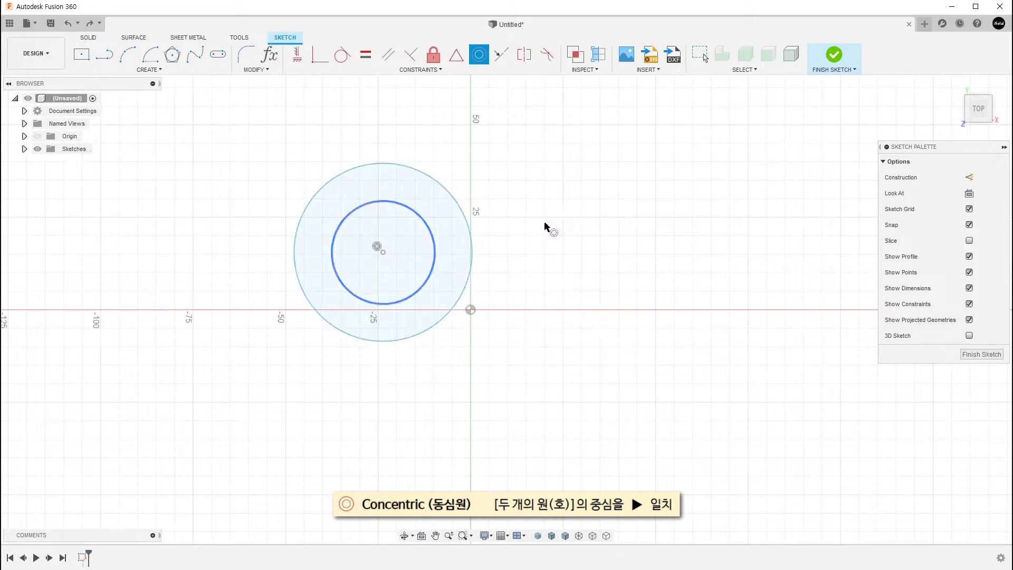
key("Escape")
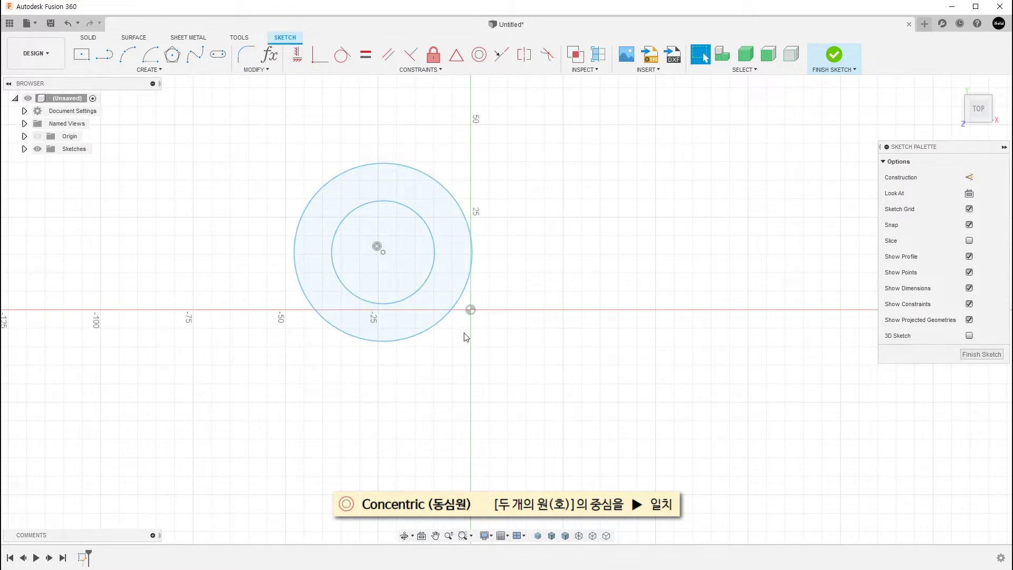
Delete both circles from the sketch.
left_click_drag(306, 191, 499, 330)
left_click(255, 127)
left_click_drag(255, 131, 525, 380)
key("Delete")
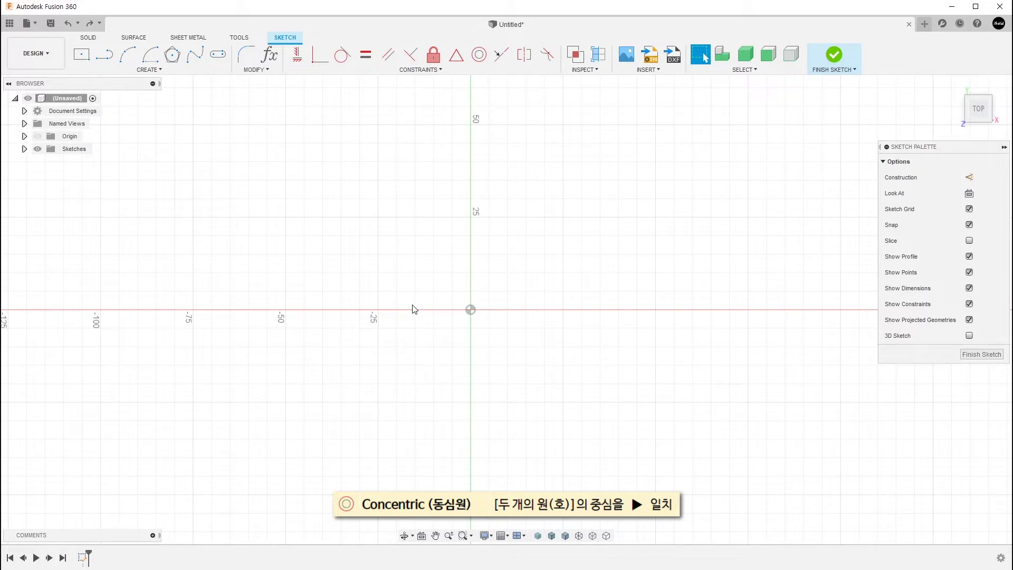
Sketch a rectangle about 51 by 29 mm around the origin and finish the sketch.
key("r")
left_click(379, 243)
left_click(570, 349)
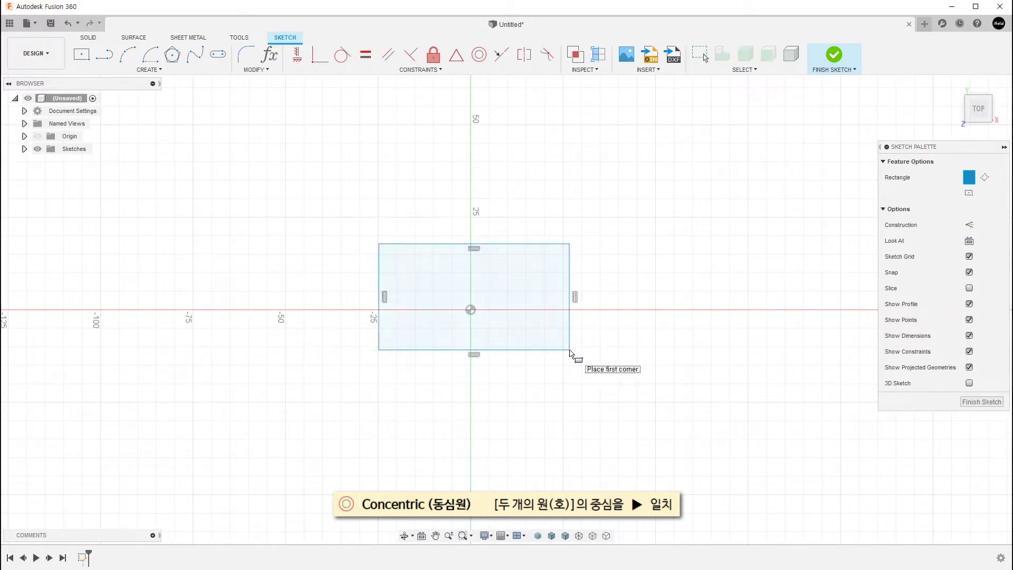
left_click(834, 56)
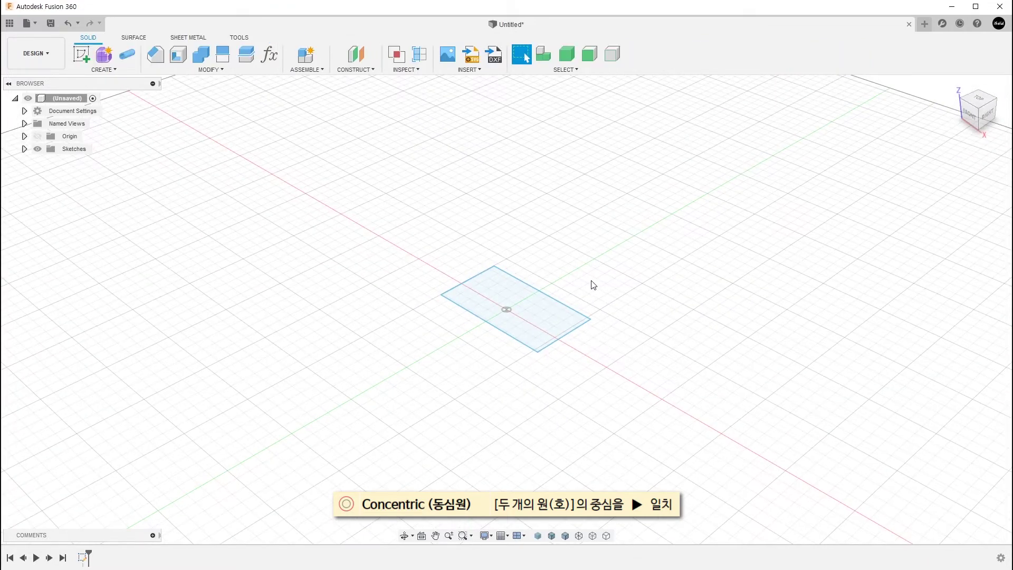
Extrude the rectangle upward about 30 mm as a new body.
key("e")
scroll(593, 285, "up", 2)
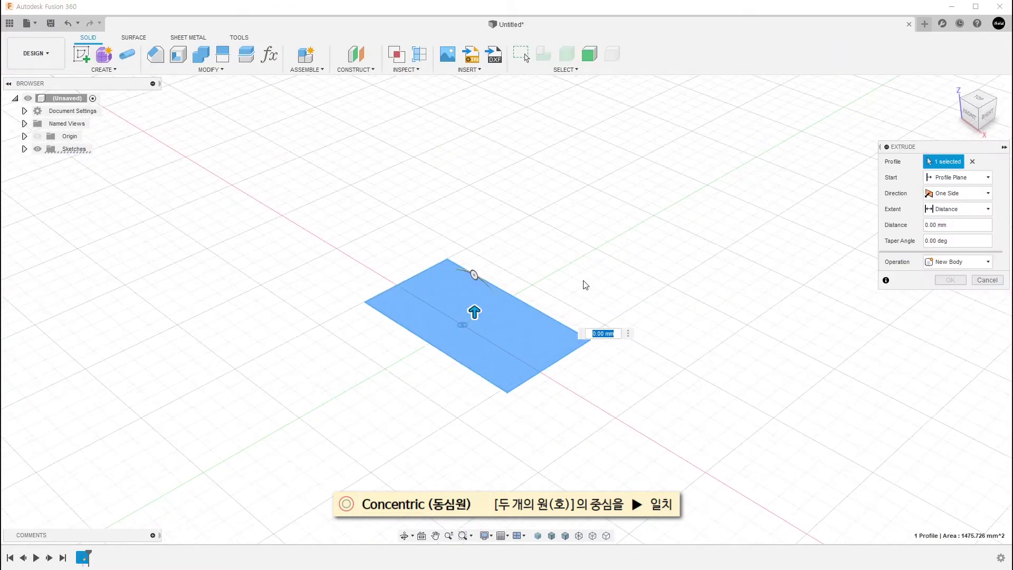
left_click_drag(477, 283, 473, 208)
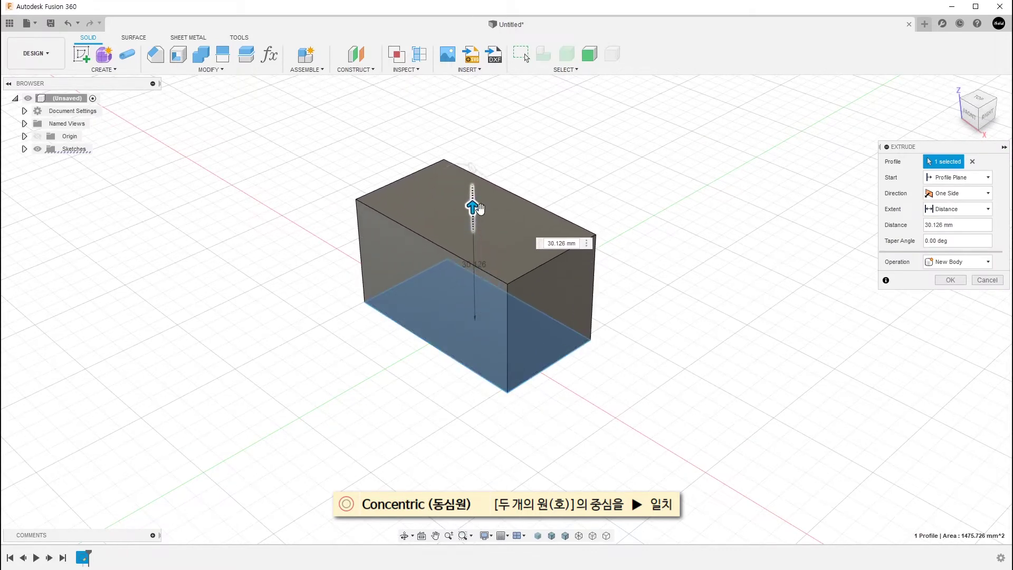
left_click(950, 280)
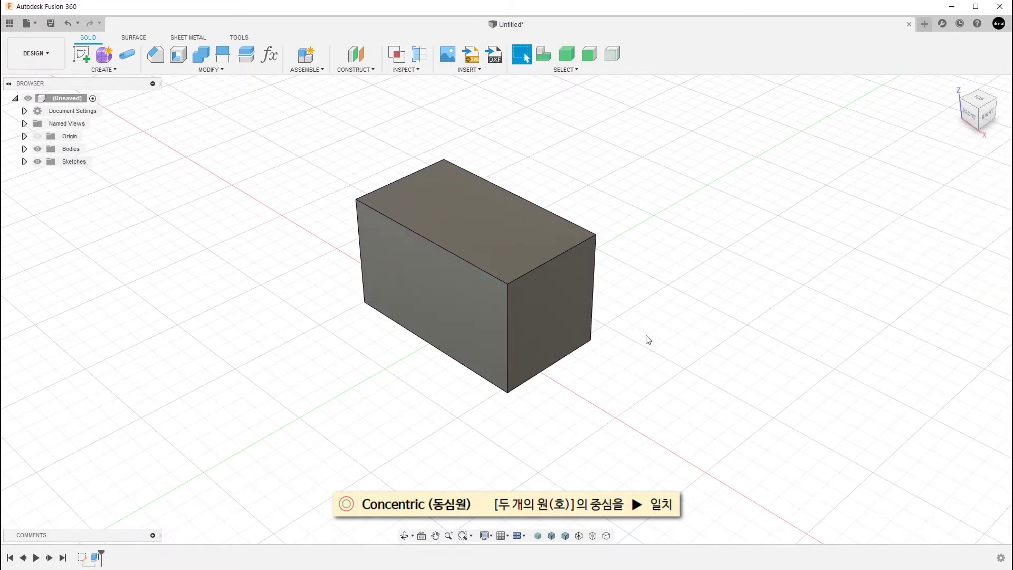
left_click(574, 247)
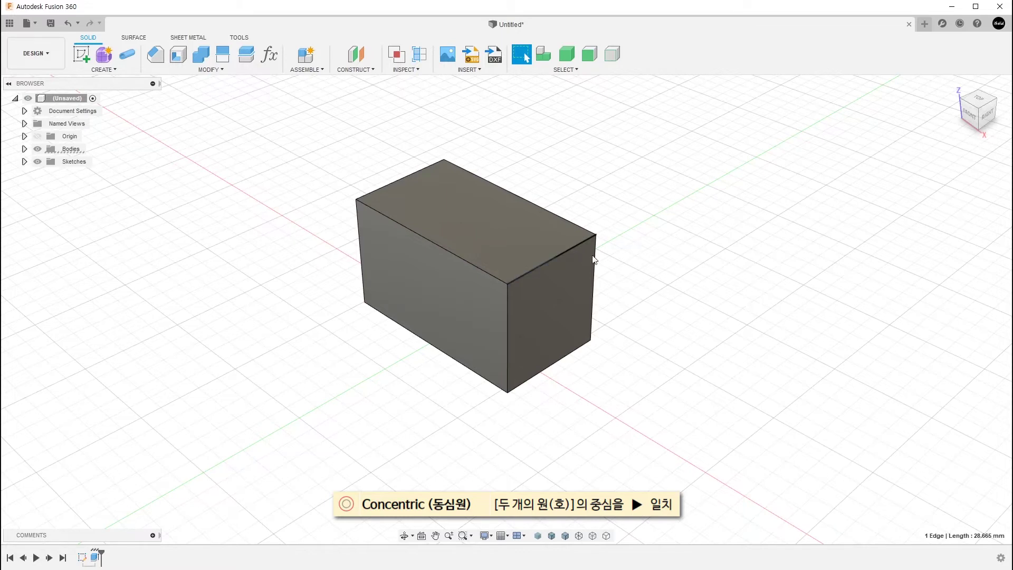
left_click(624, 263)
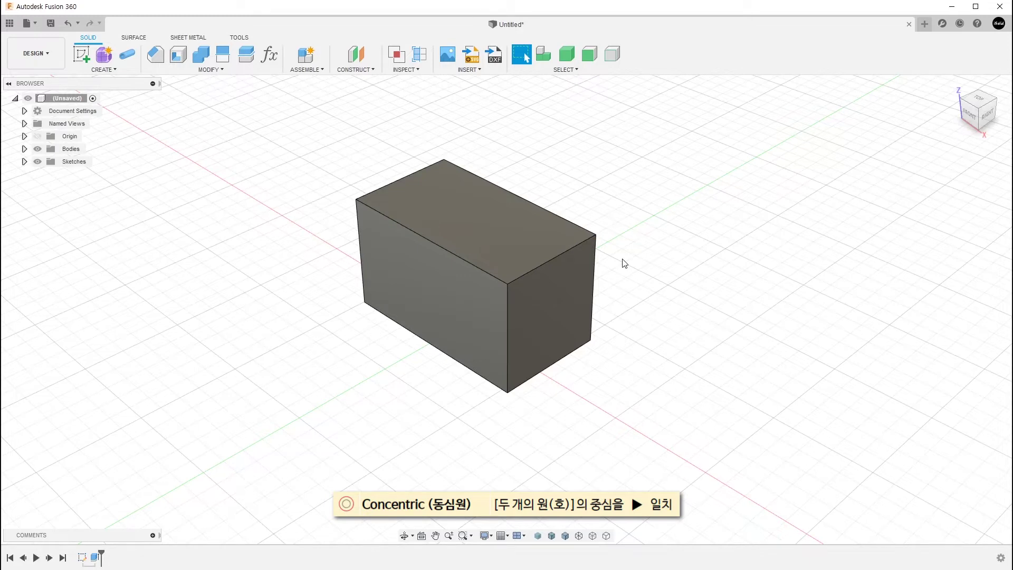
left_click(221, 71)
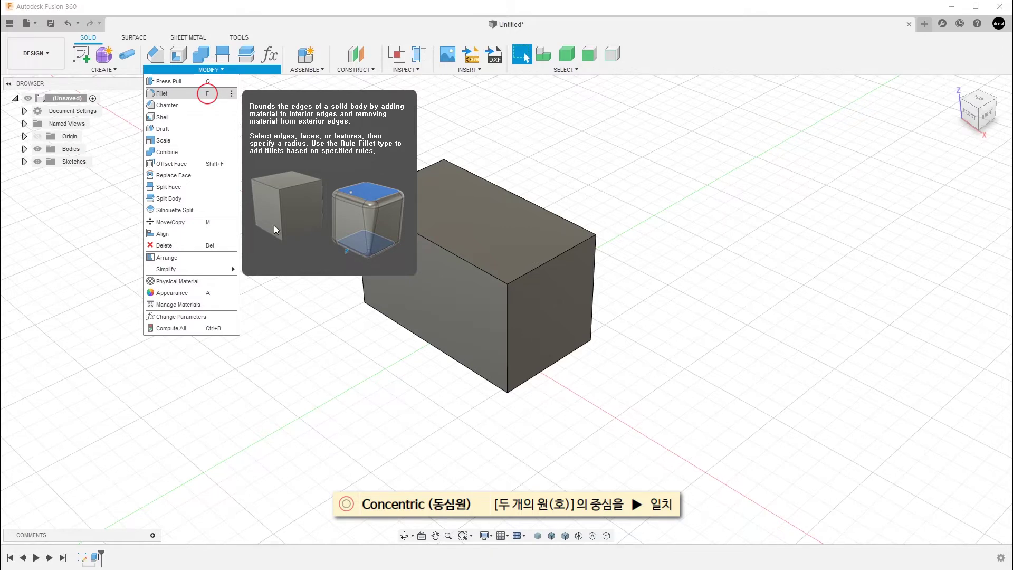
left_click(306, 310)
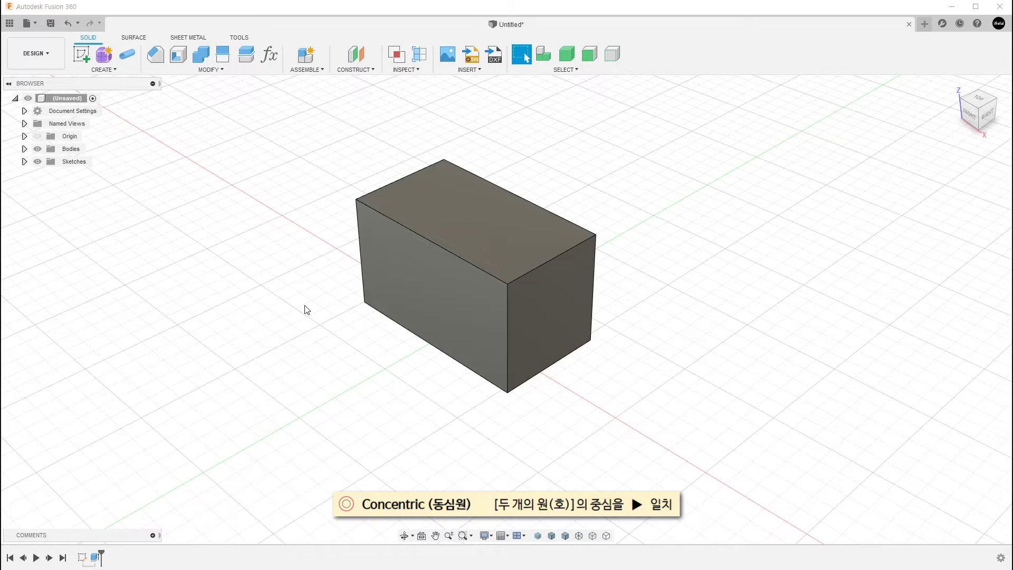
Fillet the block's upper short edge on the right side with a constant radius of about 14 mm.
key("f")
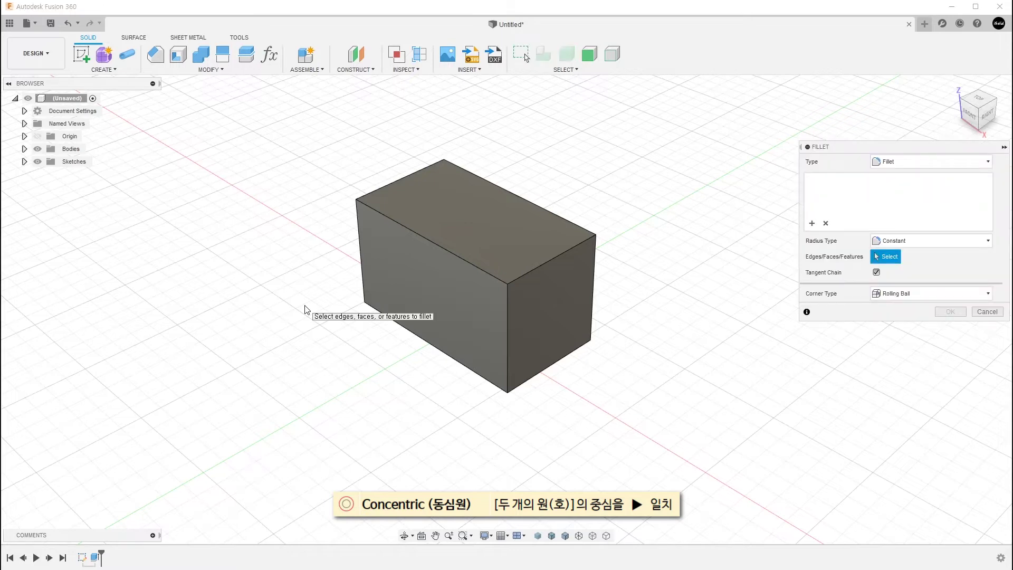
left_click(551, 262)
left_click_drag(552, 258, 554, 317)
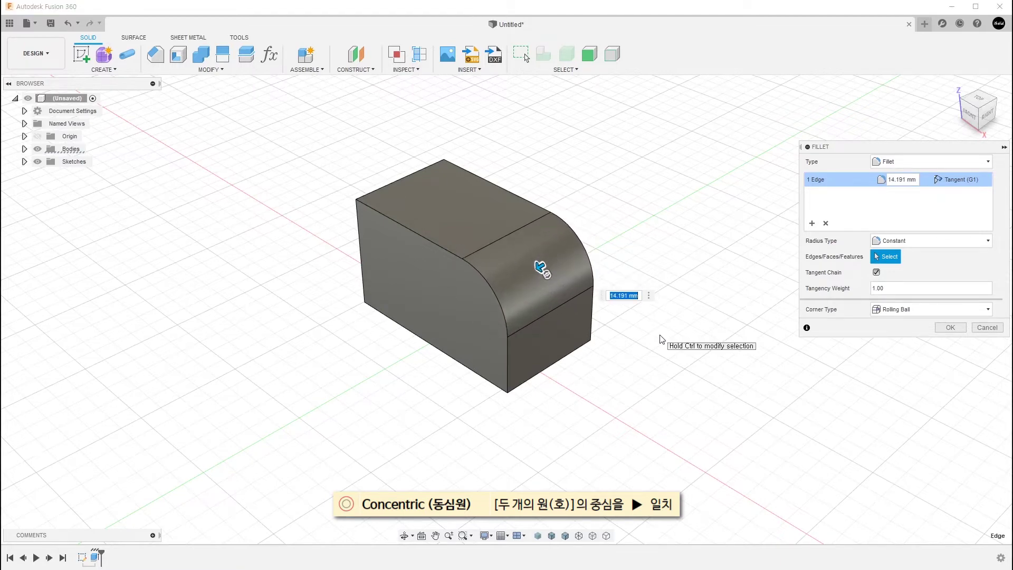
left_click(950, 328)
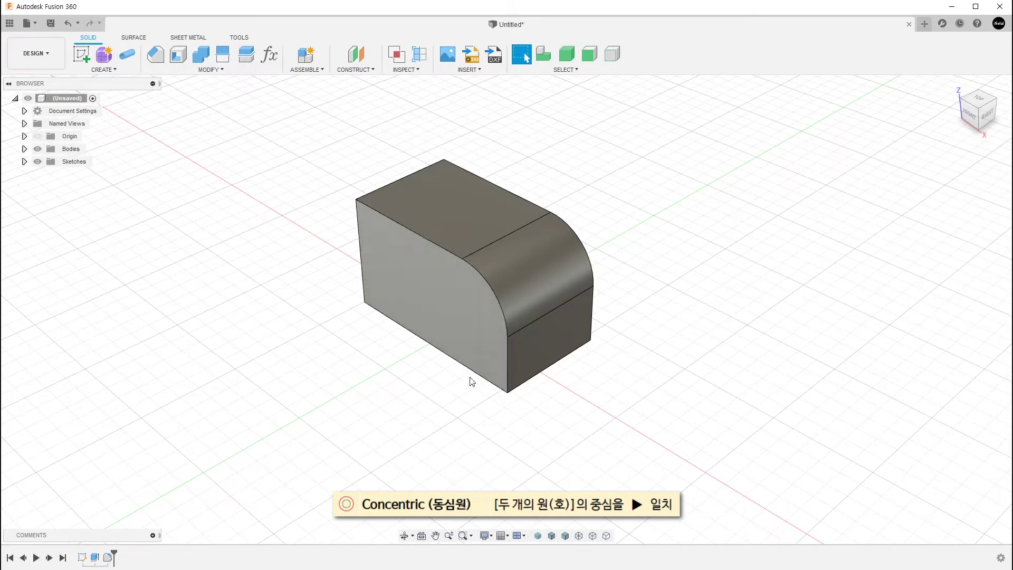
left_click(492, 291)
key("Escape")
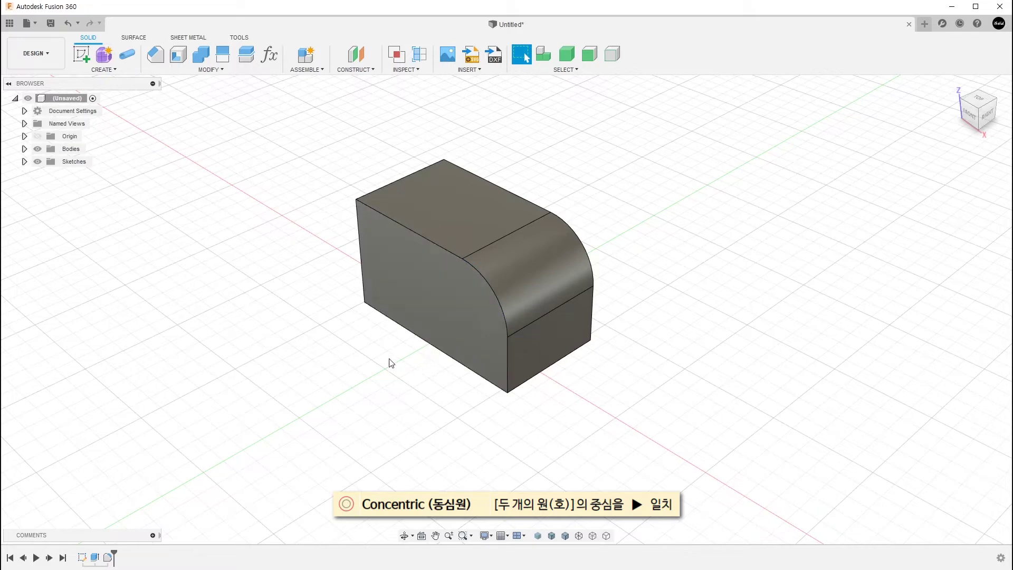
Start a sketch on the block's front face and draw a circle about 12.5 mm in diameter near the rounded corner.
left_click(82, 53)
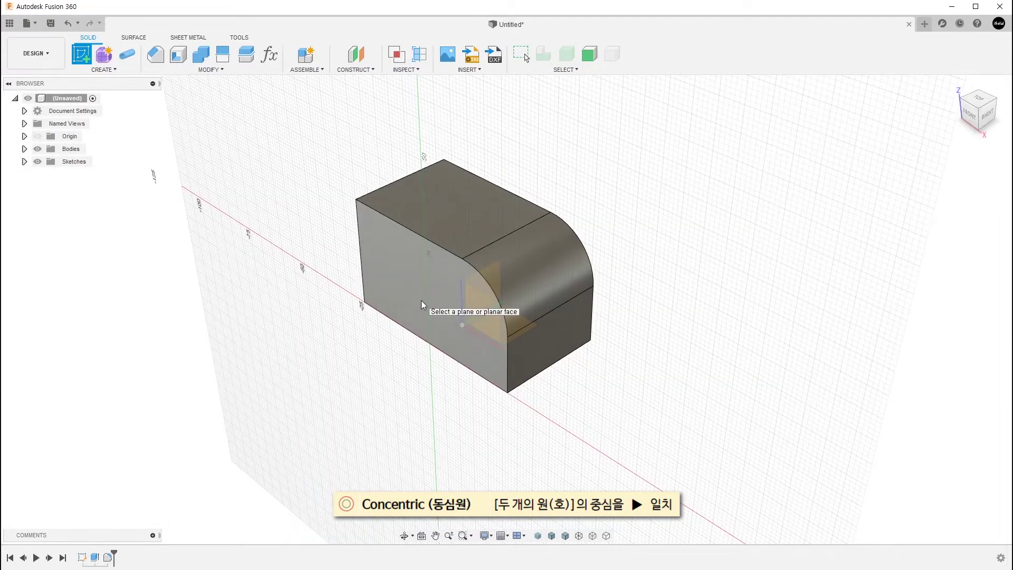
left_click(421, 299)
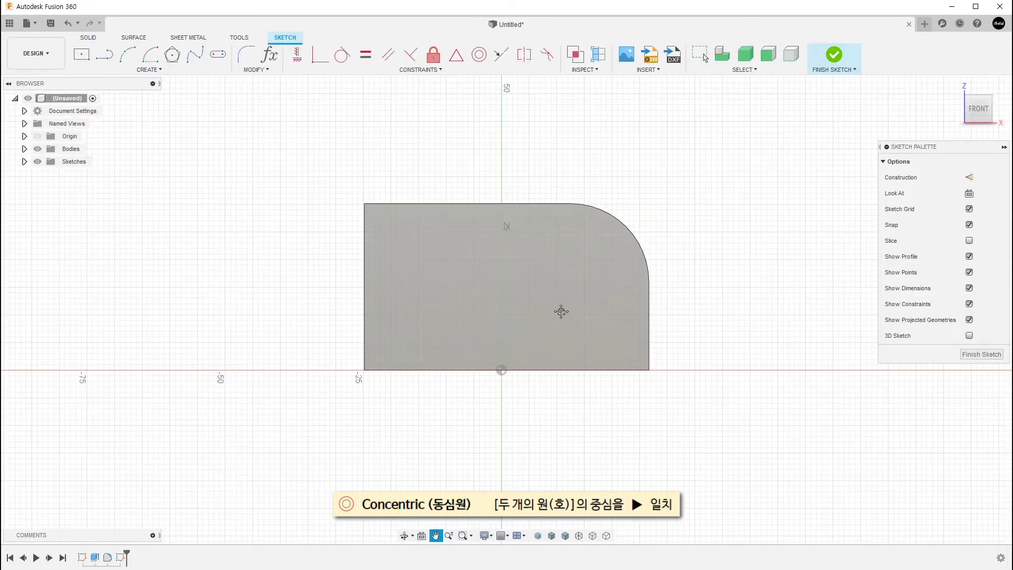
middle_click_drag(560, 311, 518, 331)
scroll(518, 331, "down", 1)
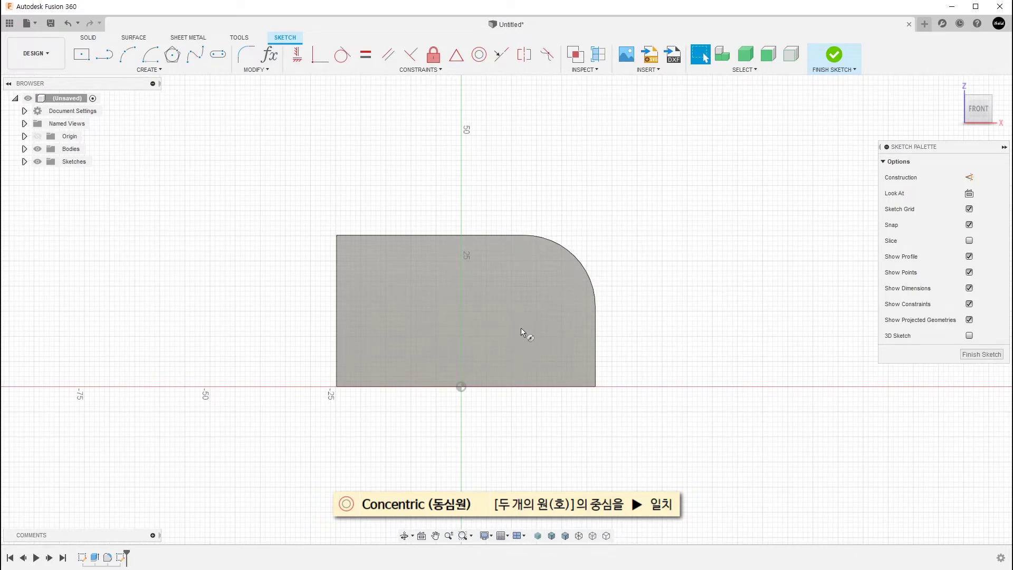
key("c")
left_click(536, 296)
type("12.5")
key("Return")
key("Escape")
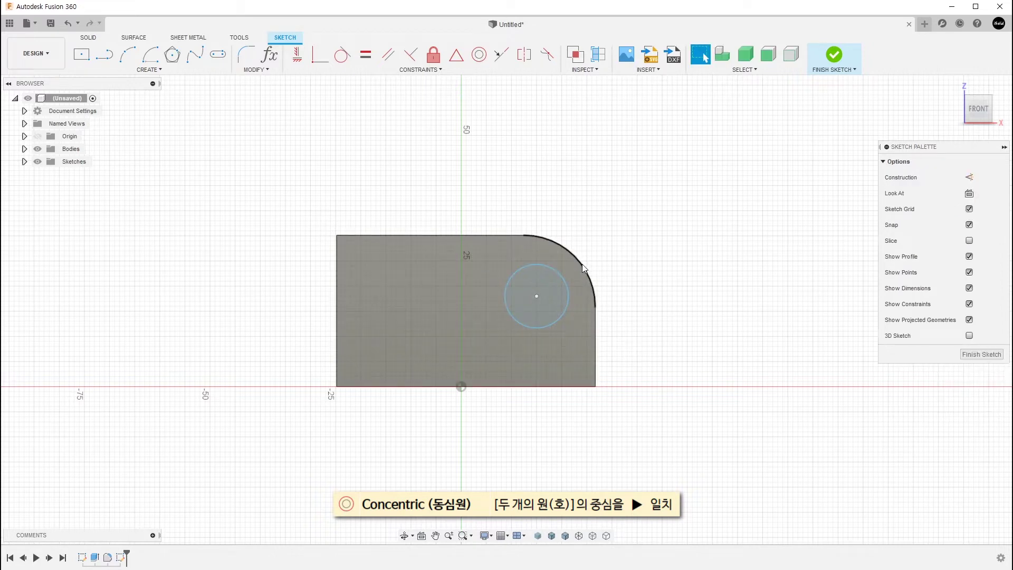
Move the circle's centre onto the vertical axis, 14 mm above the origin.
mouse_move(537, 296)
left_mouse_down()
mouse_move(521, 280)
mouse_move(540, 308)
mouse_move(527, 297)
left_mouse_up()
left_click(583, 265)
left_click(641, 257)
left_click_drag(527, 301, 461, 313)
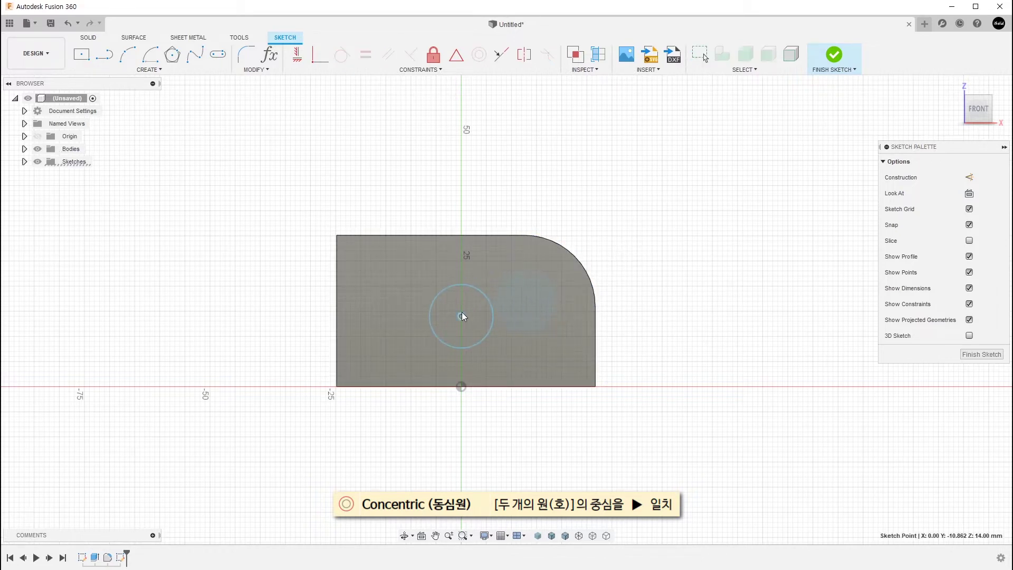
Apply a Concentric constraint between the block's rounded corner edge and the sketched circle.
left_click(578, 265)
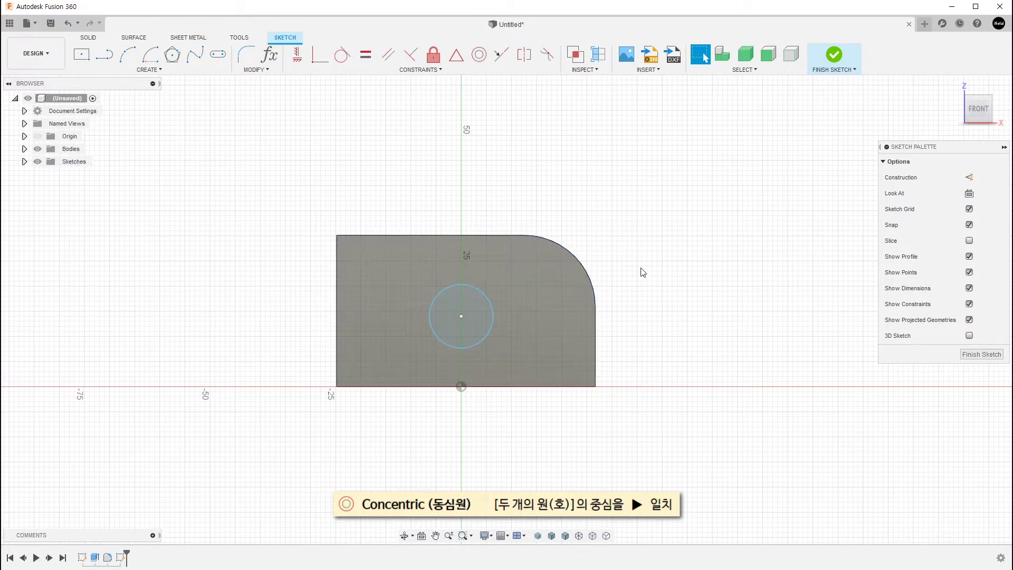
left_click(480, 56)
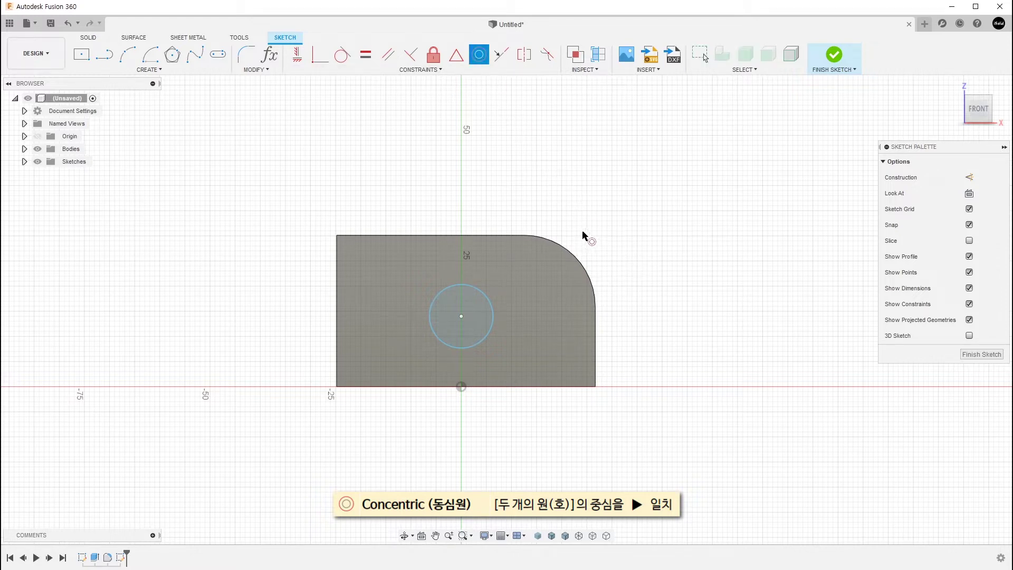
left_click(579, 262)
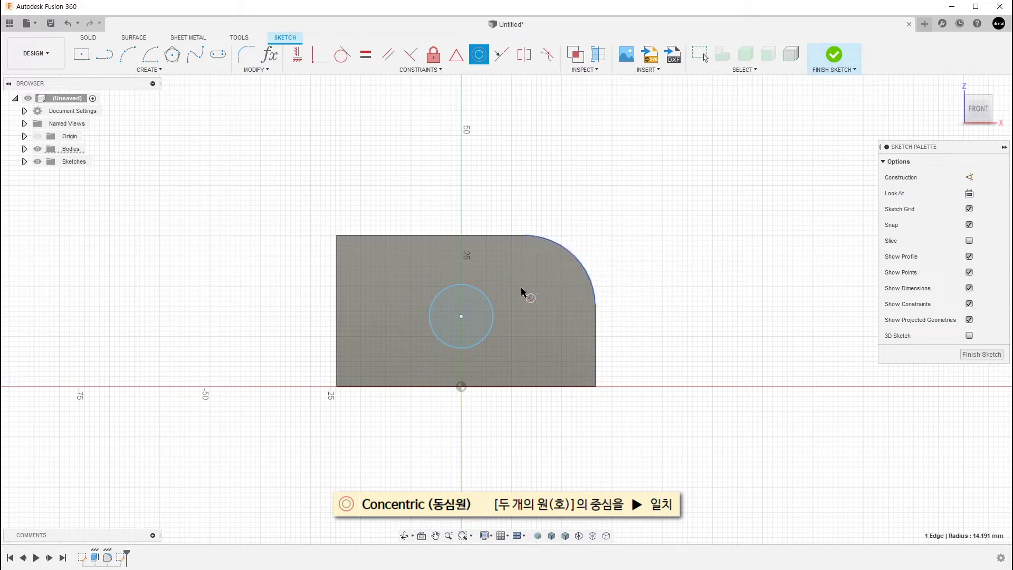
left_click(491, 308)
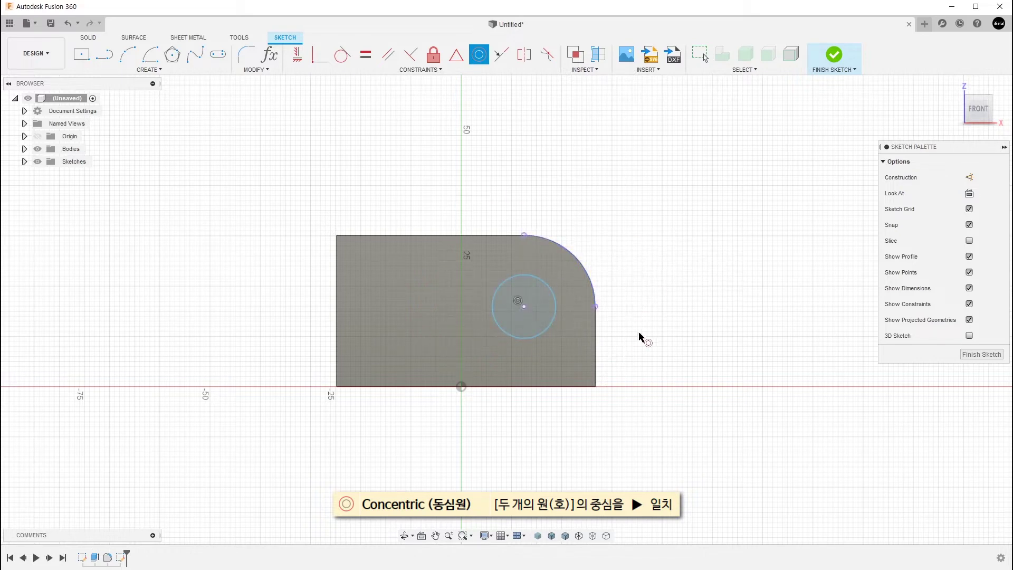
key("Escape")
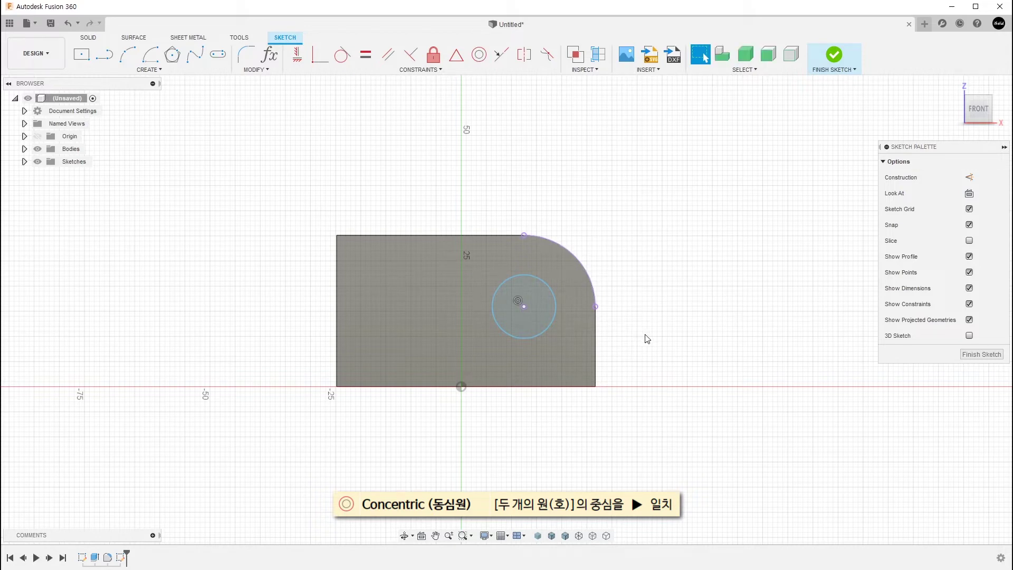
Temporarily hide the block's body to examine the projected corner arc and the circle, and show the body again.
left_click(24, 149)
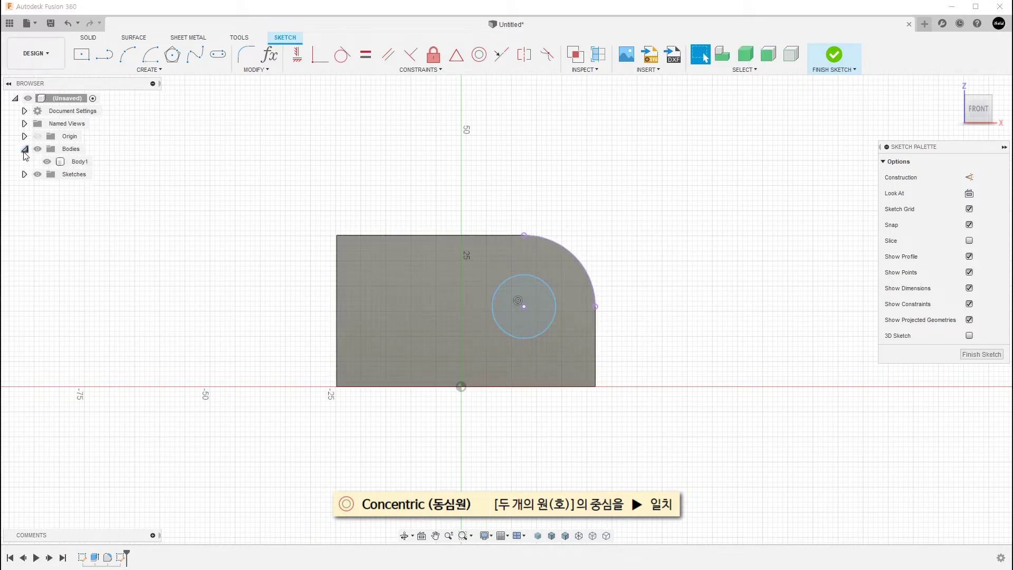
left_click(46, 161)
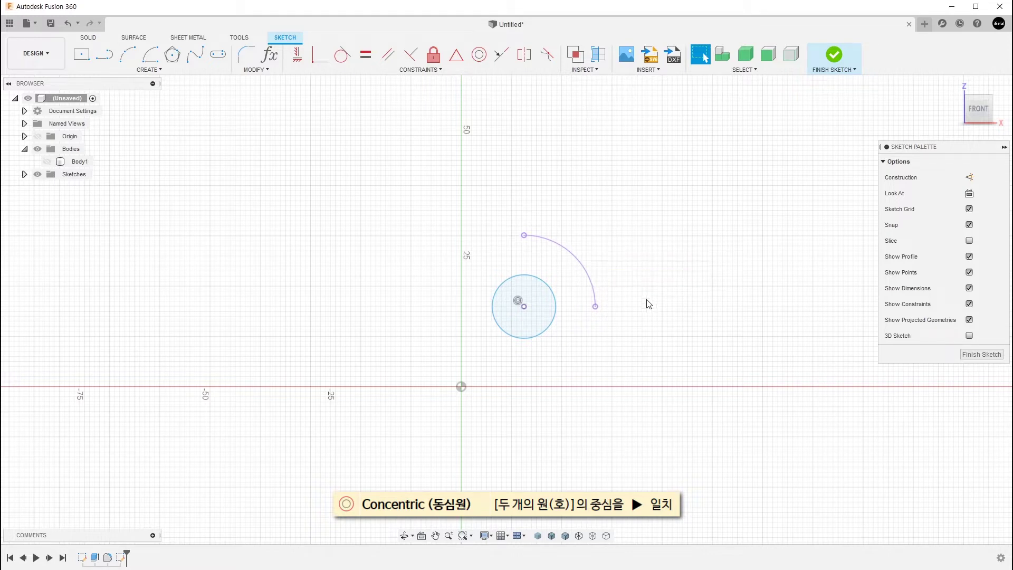
left_click(48, 162)
left_click(48, 162)
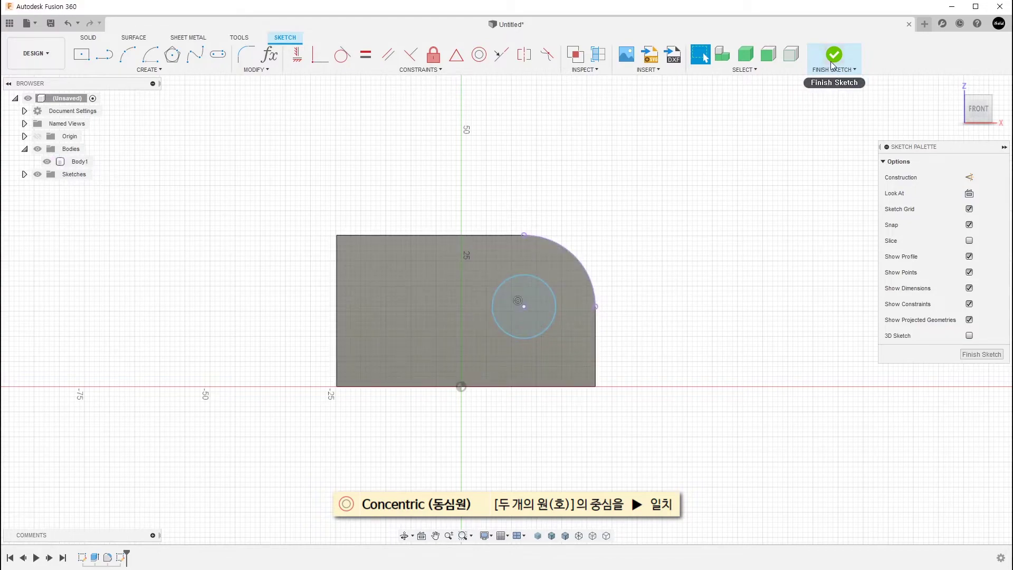
Finish the sketch and extrude the circle as a cut about 57 mm deep, right through the block.
left_click(832, 66)
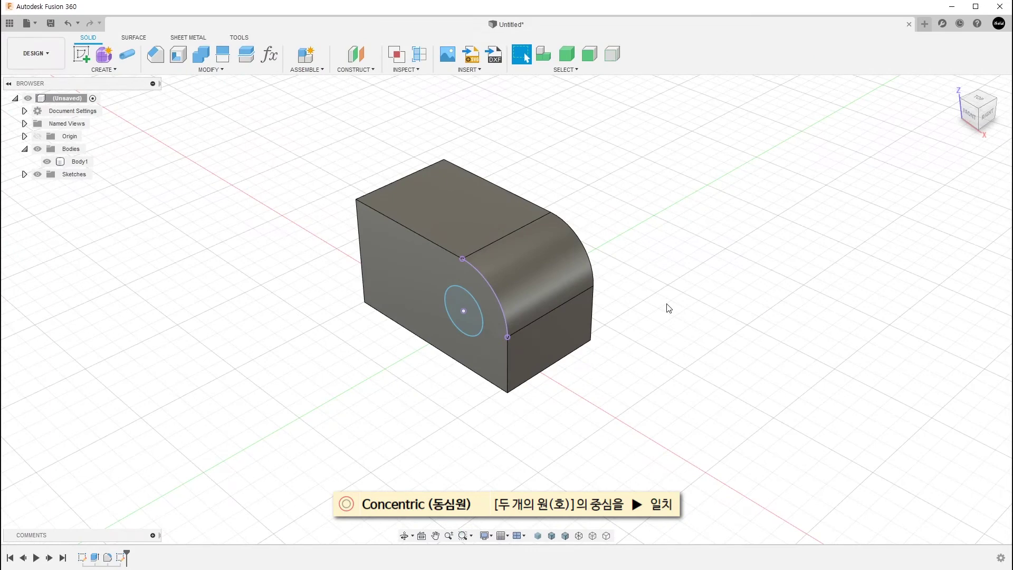
key("e")
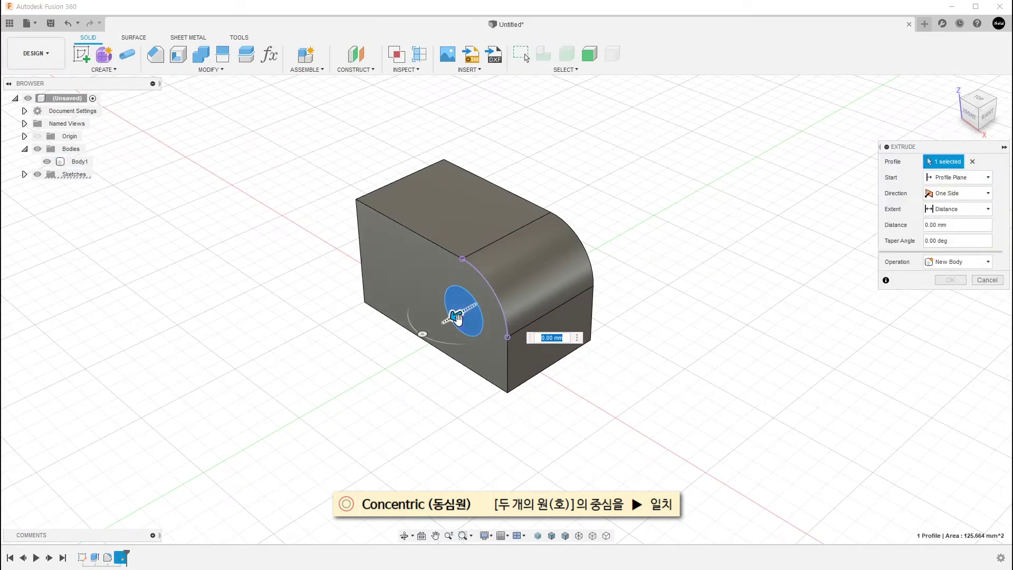
left_click_drag(456, 319, 632, 216)
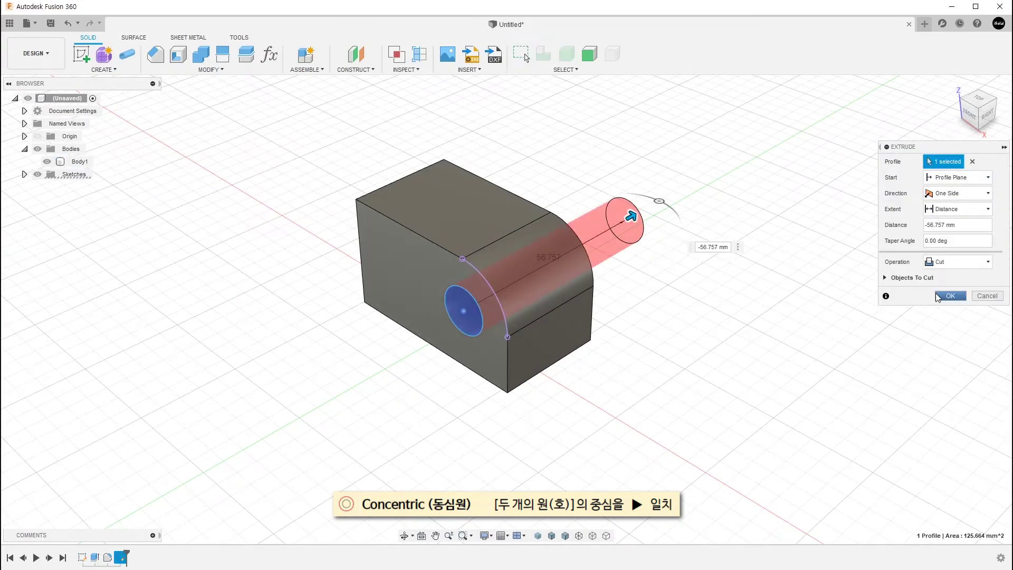
left_click(937, 294)
middle_click_drag(672, 335, 636, 294, "shift")
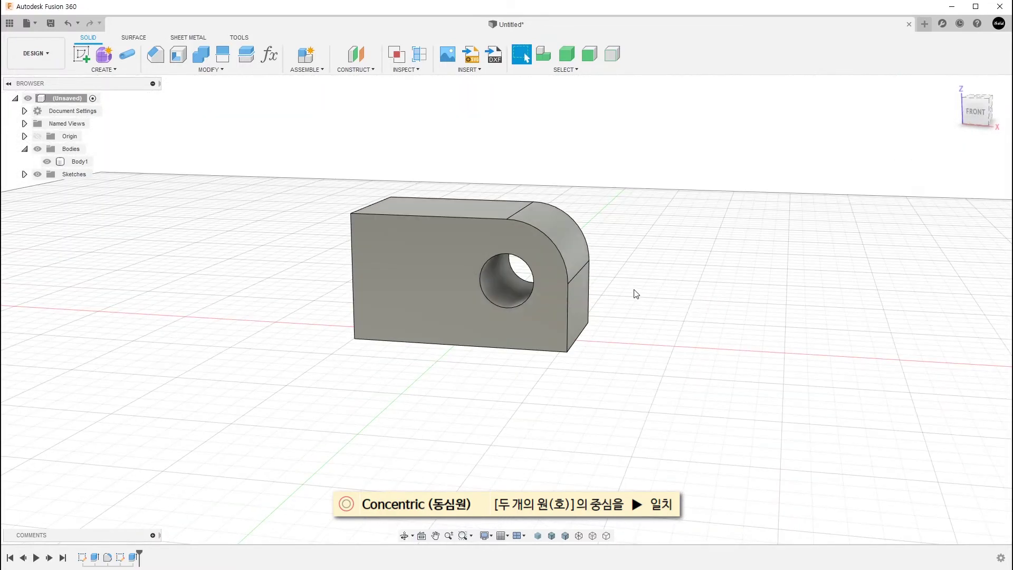
scroll(636, 294, "up", 2)
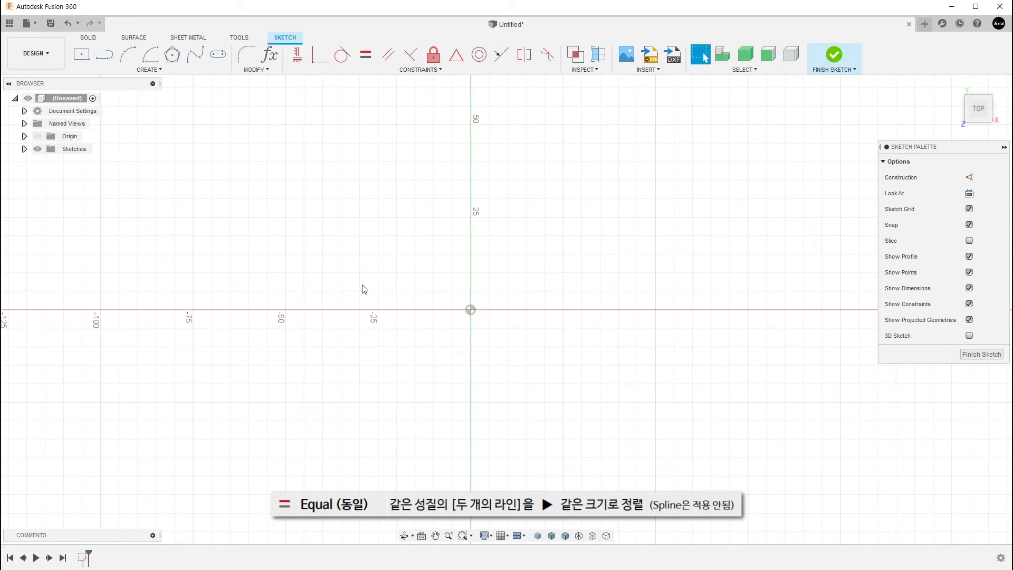
Sketch two separate slanted lines of different lengths, one above the other, on the negative X side of the origin.
key("l")
left_click(373, 239)
left_click(267, 261)
left_click(263, 354)
double_click(415, 292)
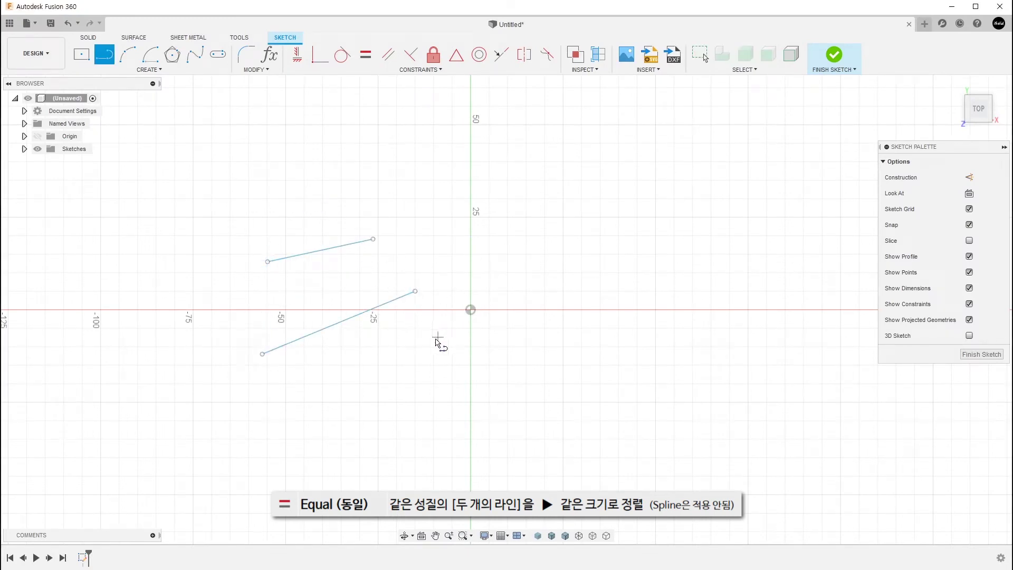
Draw a circle about 34 mm in diameter on the positive X side of the origin and a smaller one beside it.
key("c")
left_click(536, 272)
left_click(559, 331)
left_click(668, 296)
left_click(682, 336)
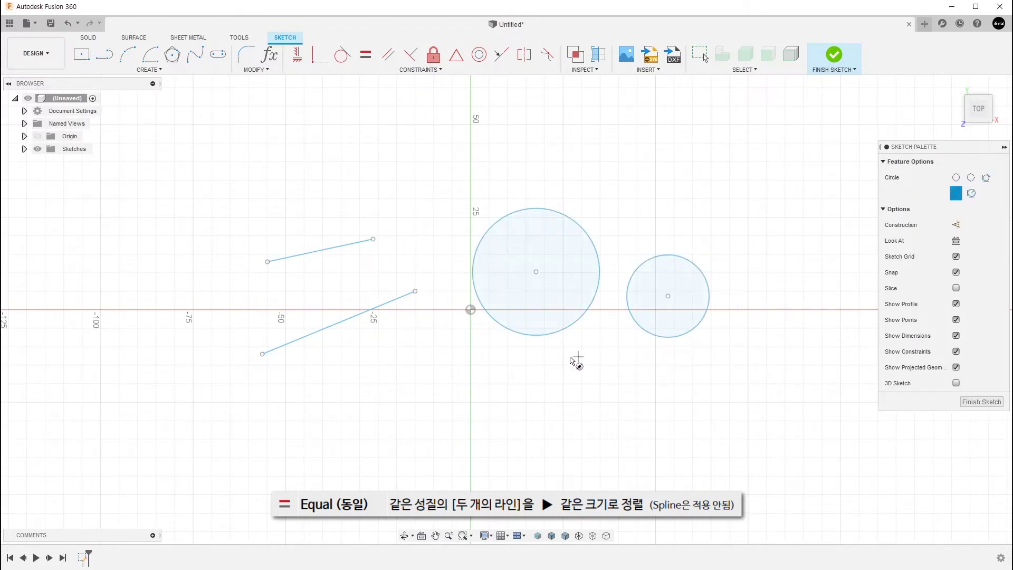
key("Escape")
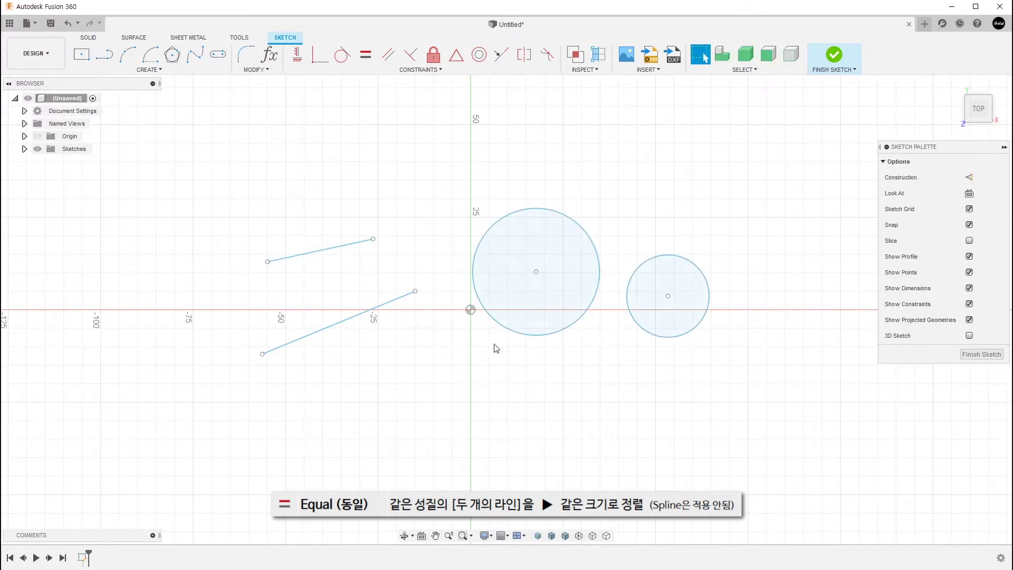
Apply an Equal constraint to the two lines and move the lower line's free end upward, lengthening both to about 35 mm.
left_click(363, 62)
left_click(339, 248)
left_click(358, 315)
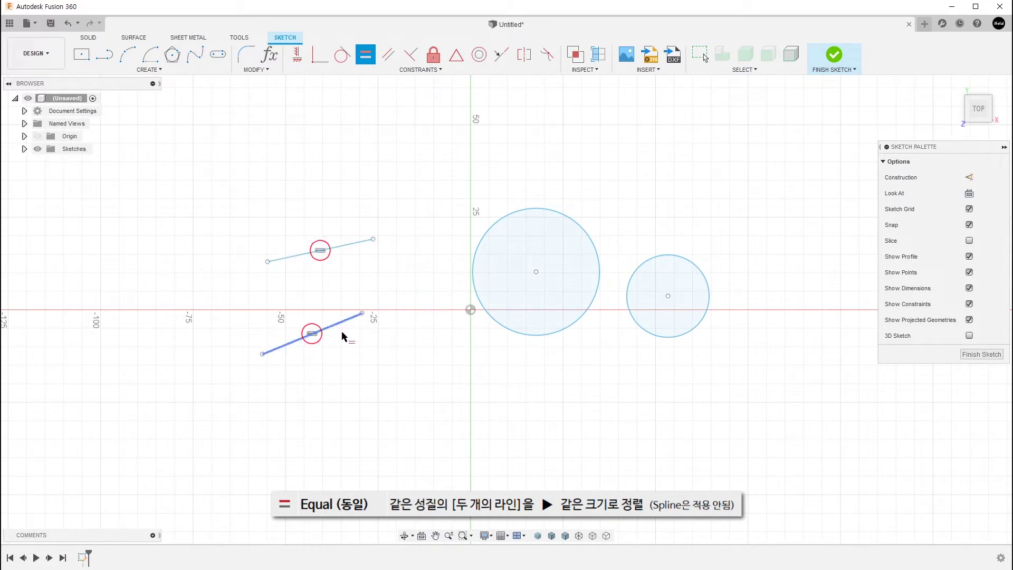
key("Escape")
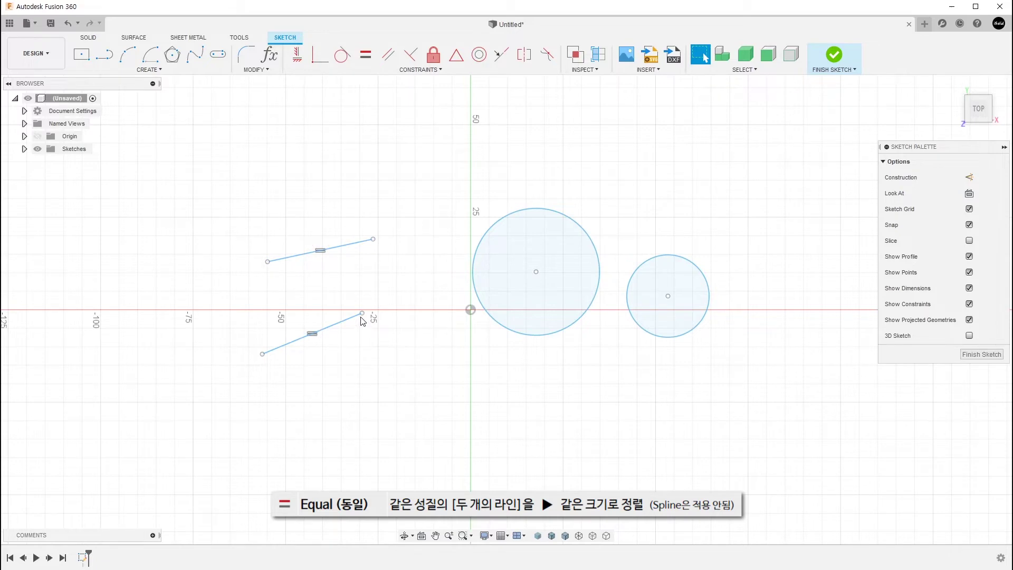
left_click_drag(361, 316, 371, 286)
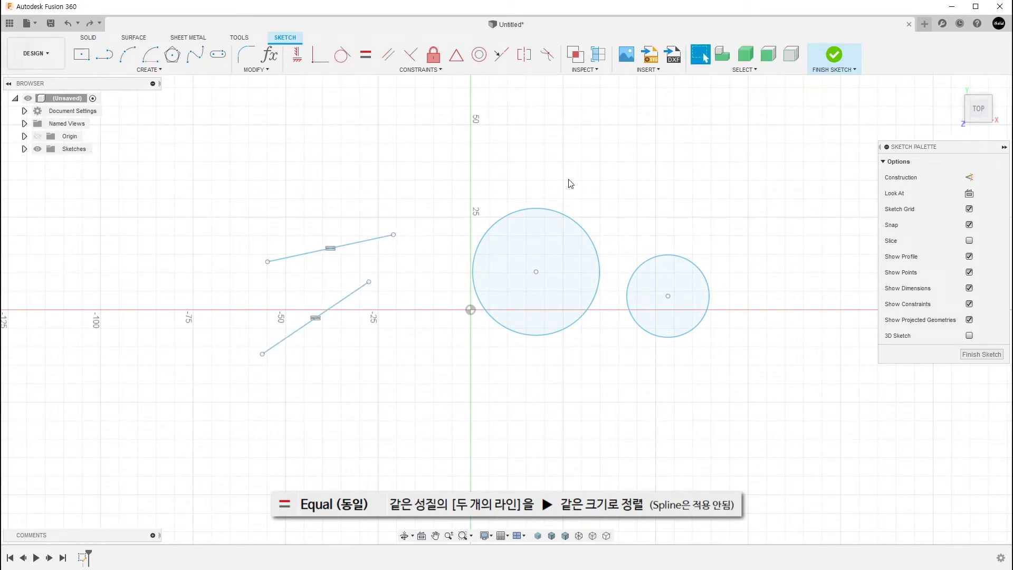
Apply an Equal constraint to the two circles and shrink them by resizing the circle nearer the origin.
left_click(365, 55)
left_click(576, 223)
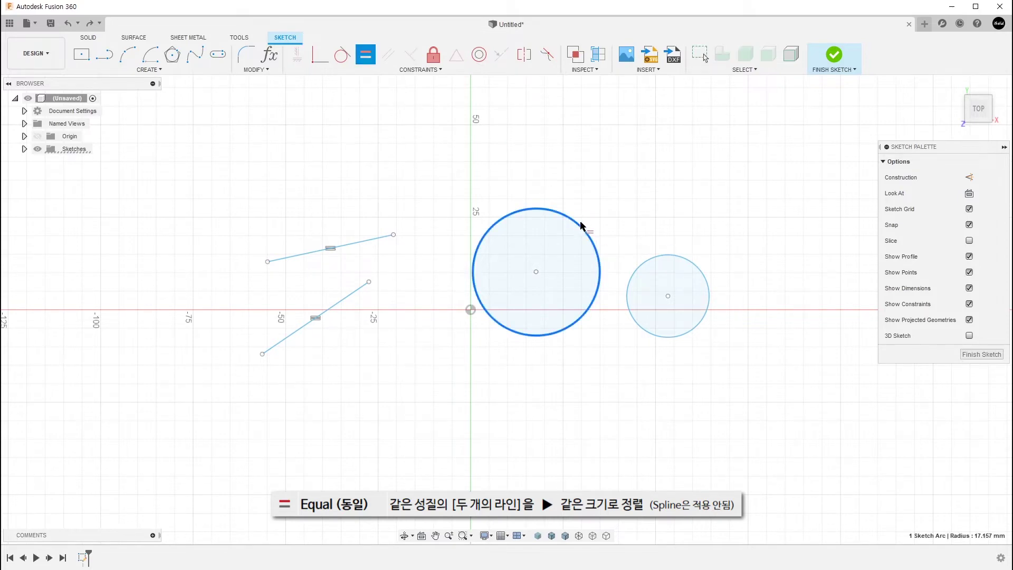
left_click(649, 262)
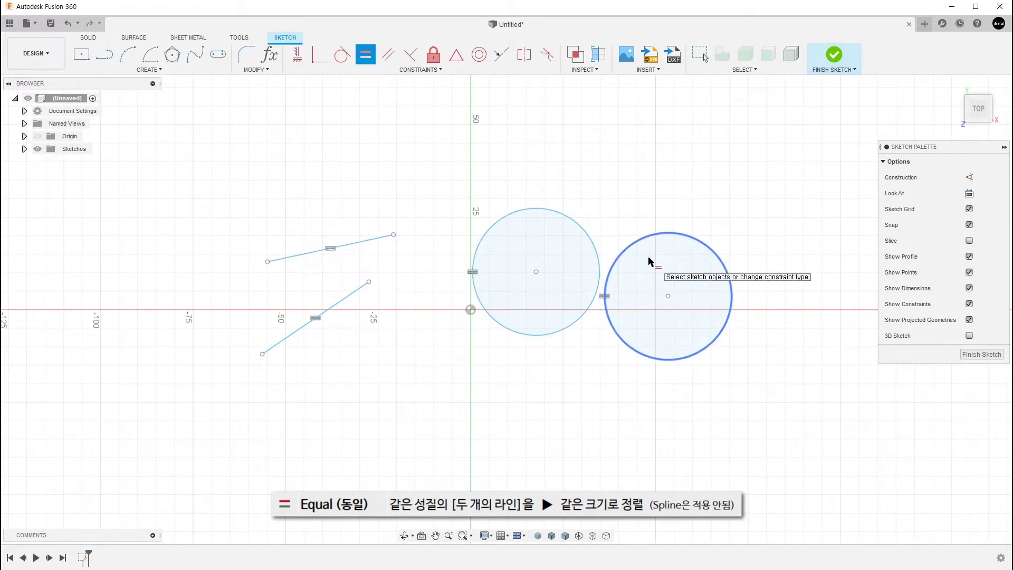
key("Escape")
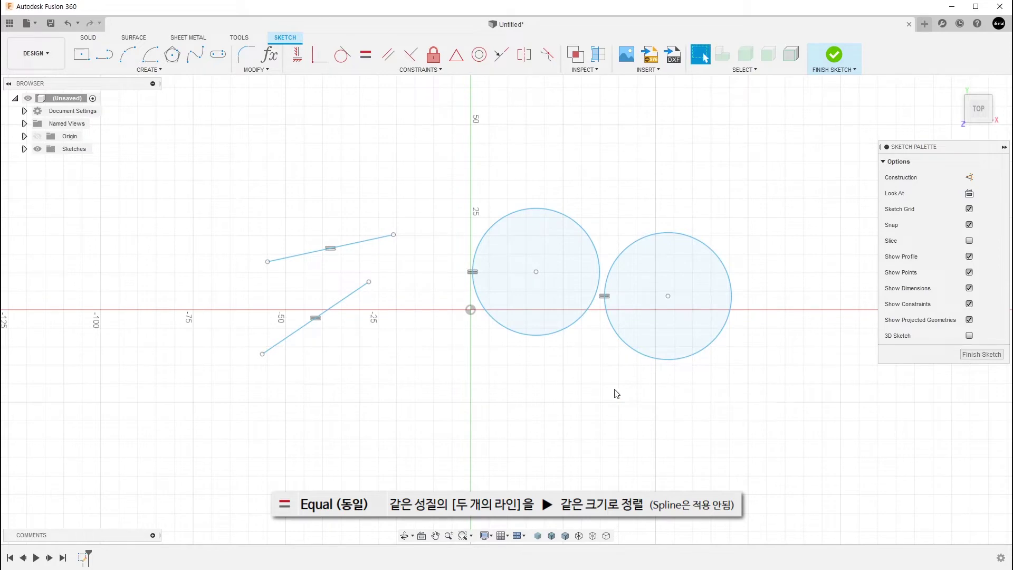
left_click_drag(570, 331, 557, 309)
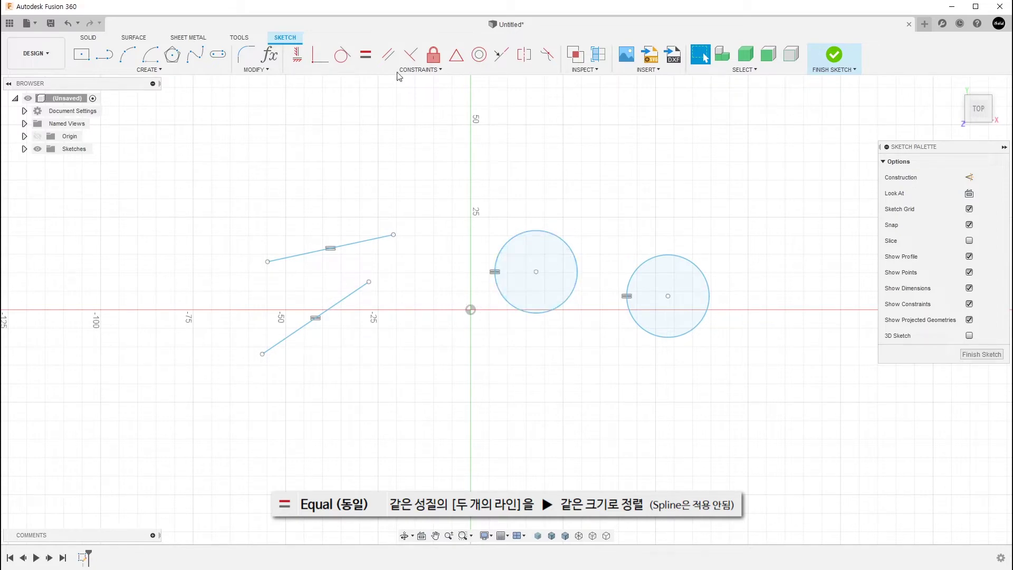
Try to apply an Equal constraint between the lower slanted line and a circle.
left_click(366, 55)
left_click(362, 292)
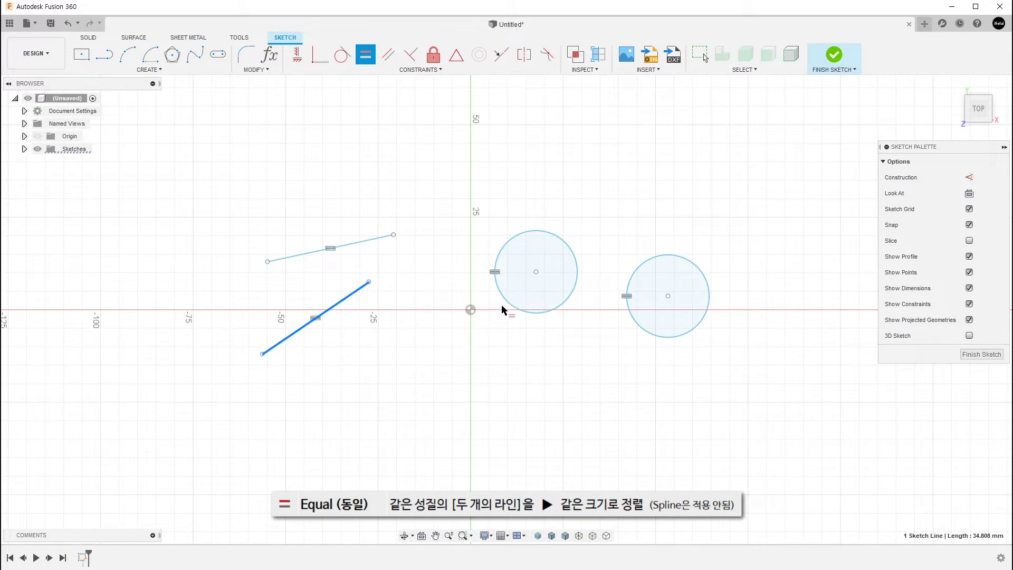
key("Escape")
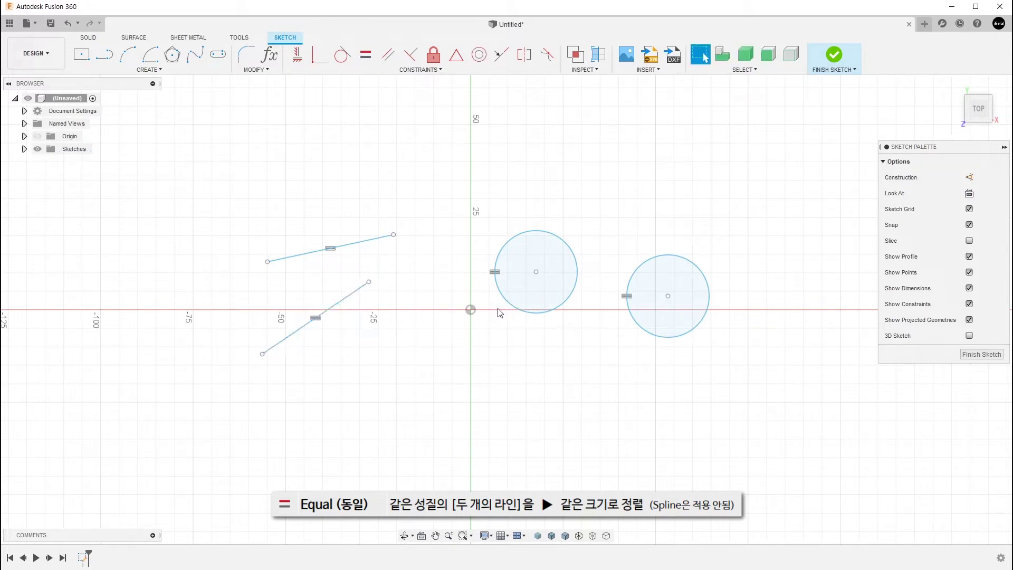
Draw an arched three-point fit point spline below the lines and circles and try the Equal constraint on it.
left_click(154, 71)
mouse_move(159, 163)
left_click(229, 164)
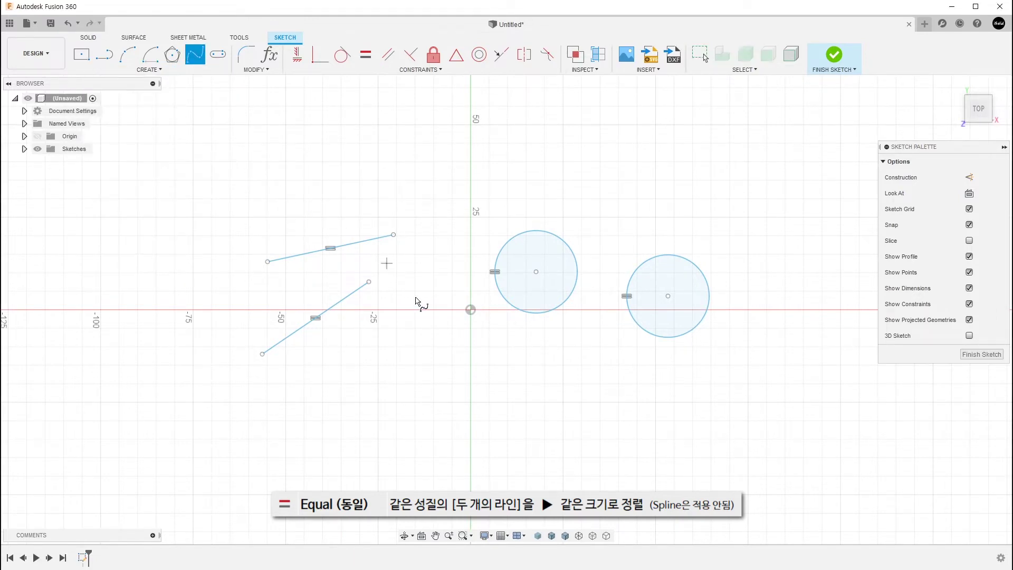
left_click(332, 411)
left_click(402, 368)
left_click(516, 411)
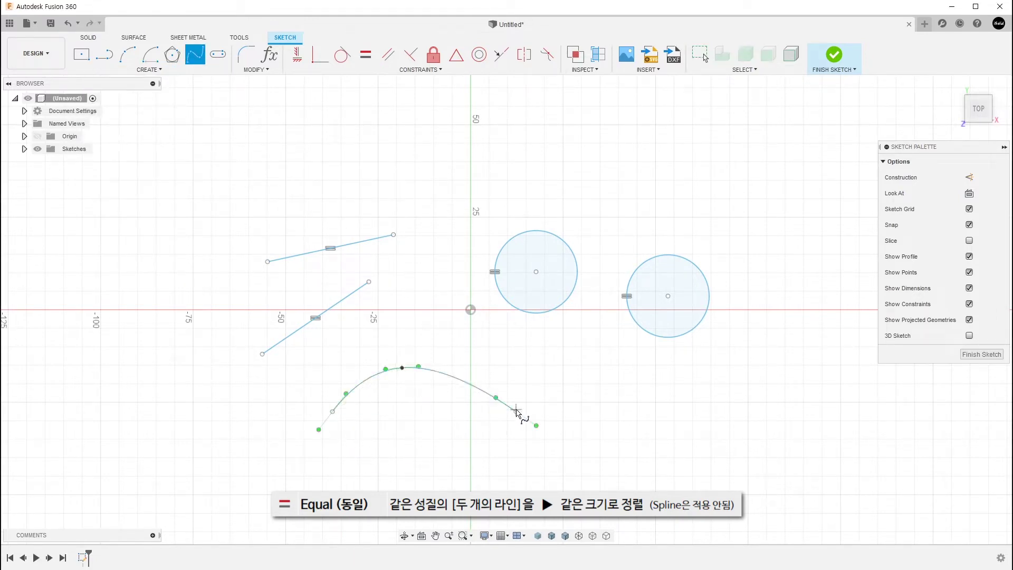
key("Escape")
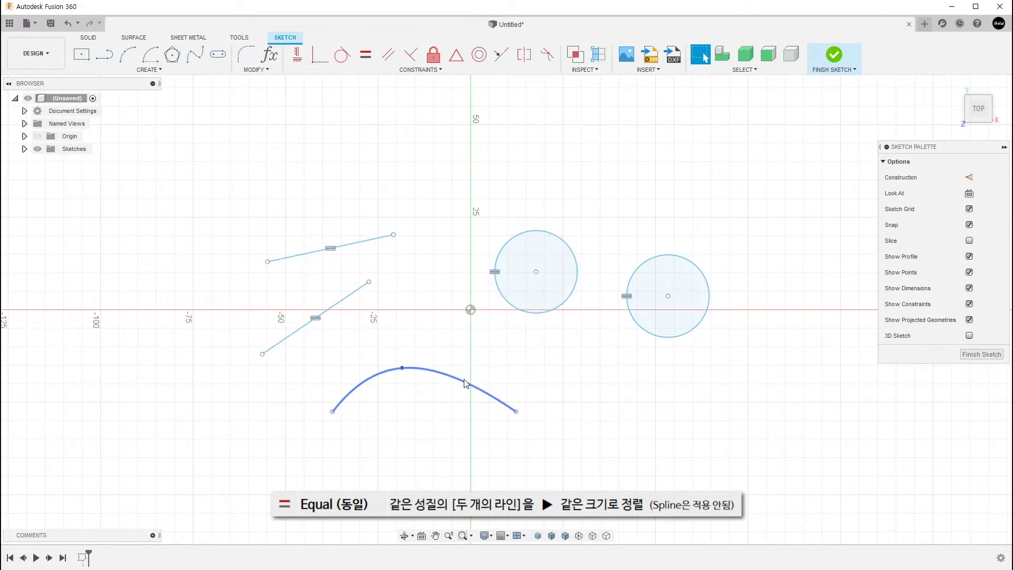
left_click(365, 54)
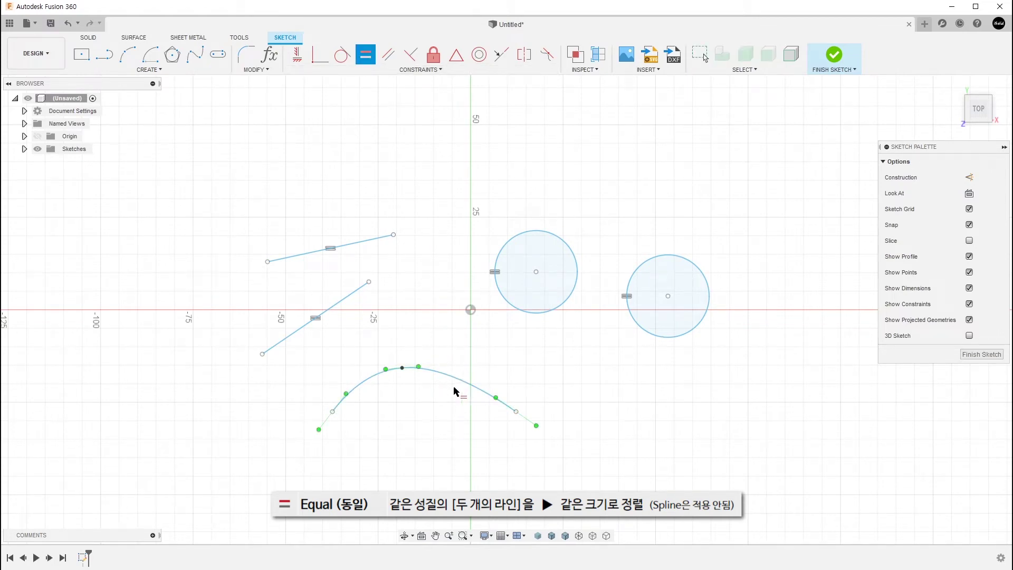
key("Escape")
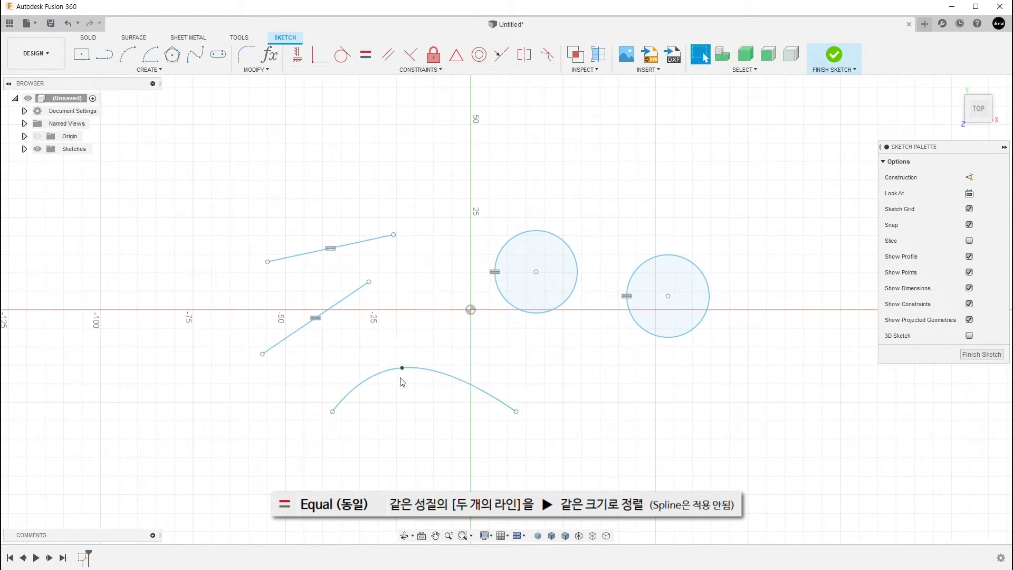
Delete all the sketch geometry and draw a closed irregular four-sided line profile around the origin, its left side about 56 mm long.
left_click_drag(226, 159, 757, 488)
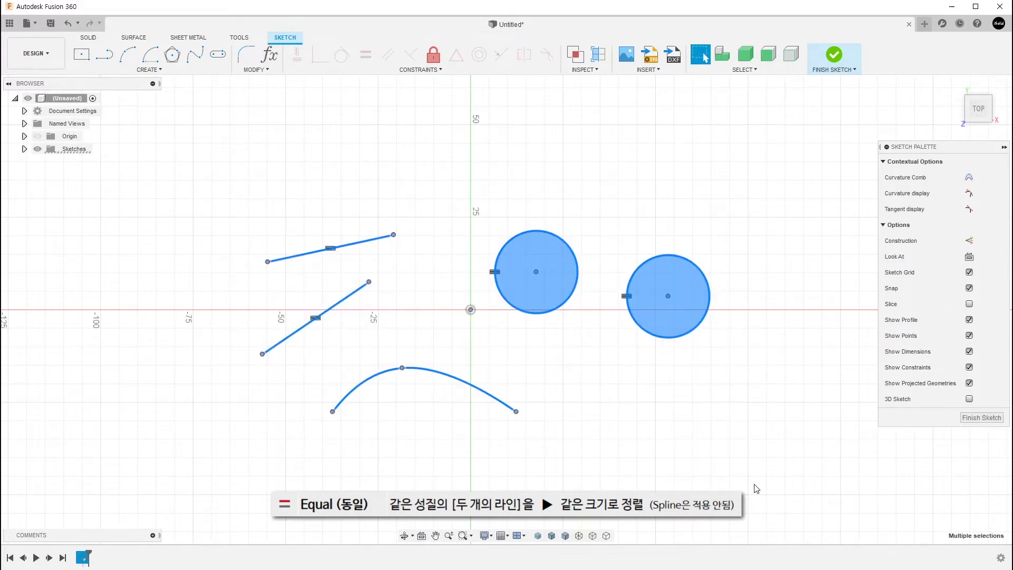
key("Delete")
key("l")
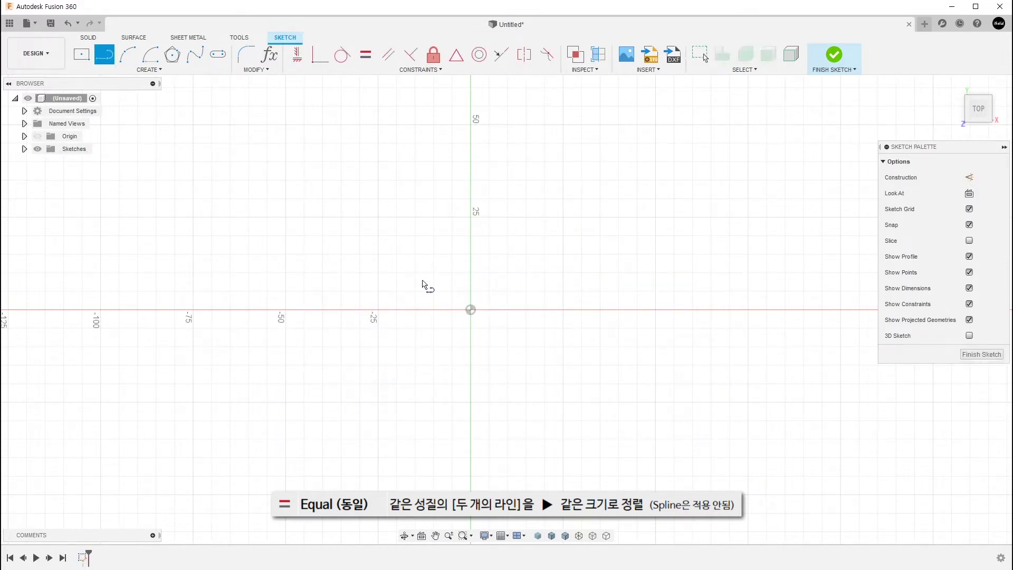
left_click(377, 267)
left_click(537, 228)
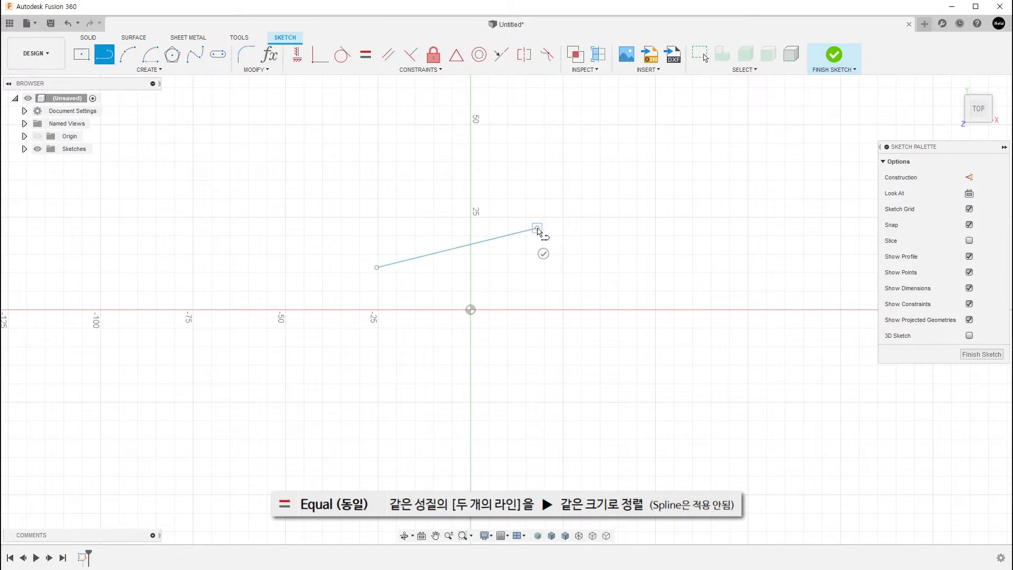
left_click(653, 352)
left_click(446, 465)
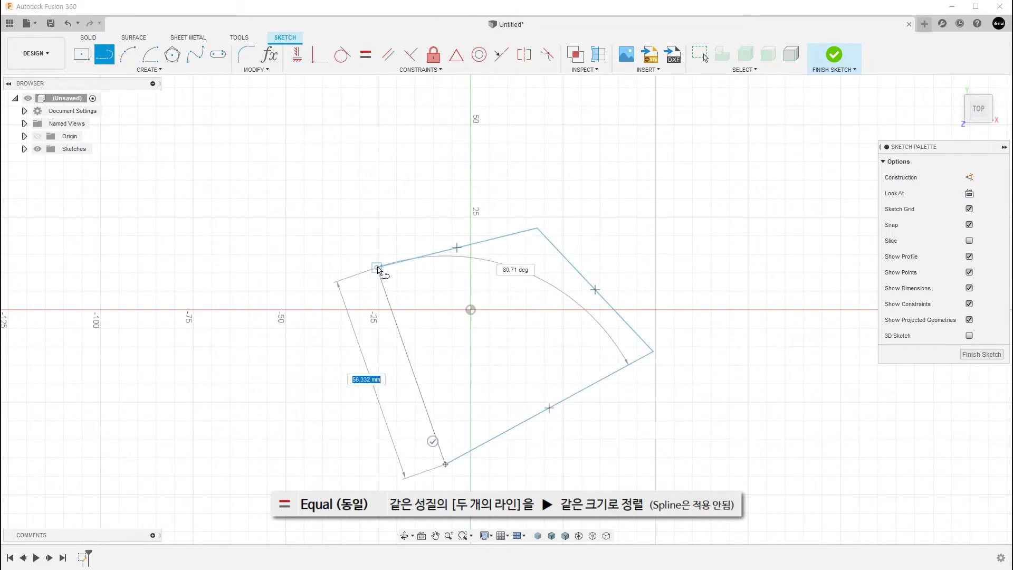
left_click(377, 267)
key("Escape")
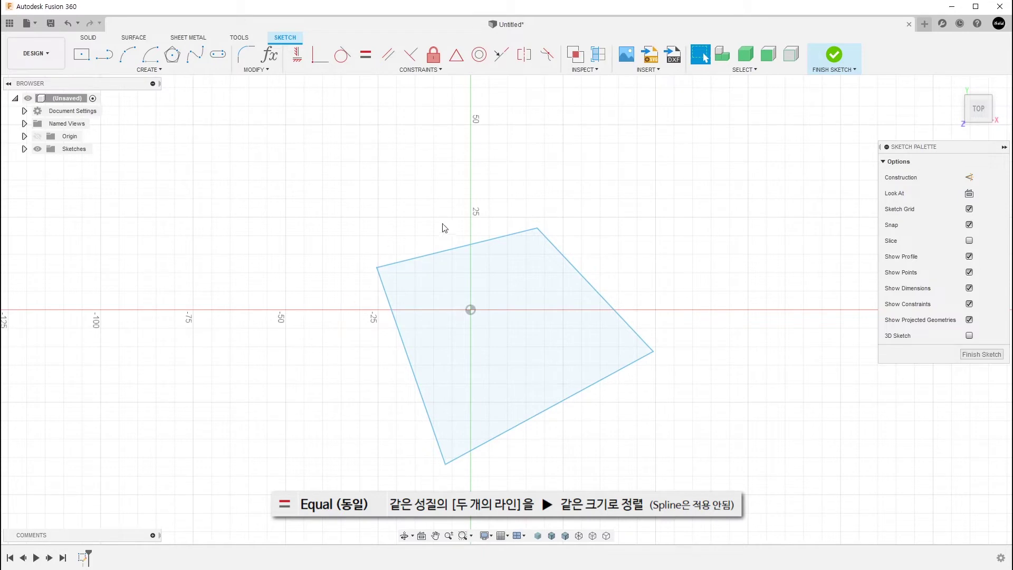
Apply the Horizontal/Vertical constraint to all four sides of the profile at once, and undo it.
left_click(464, 246)
double_click(464, 246)
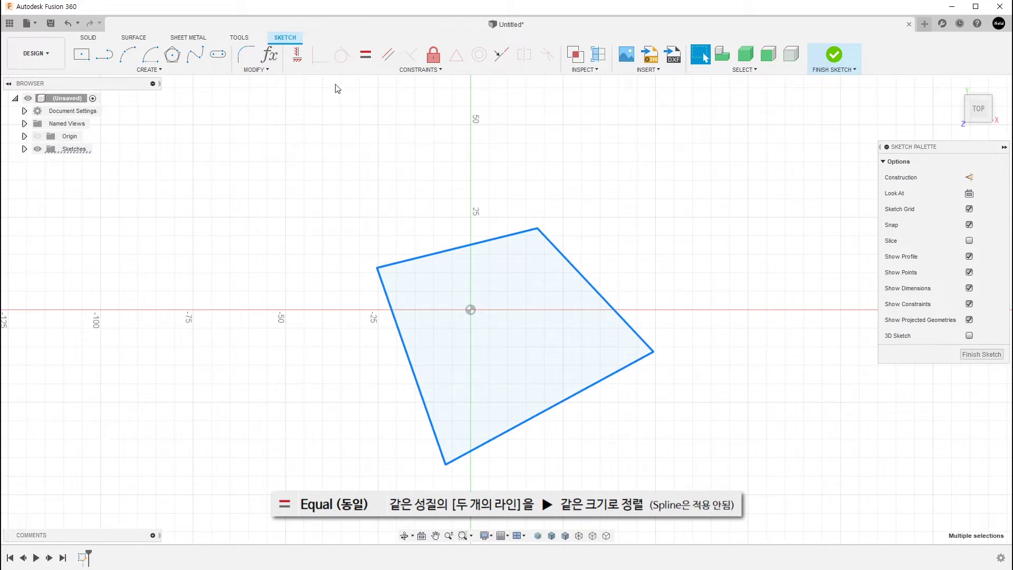
left_click(300, 61)
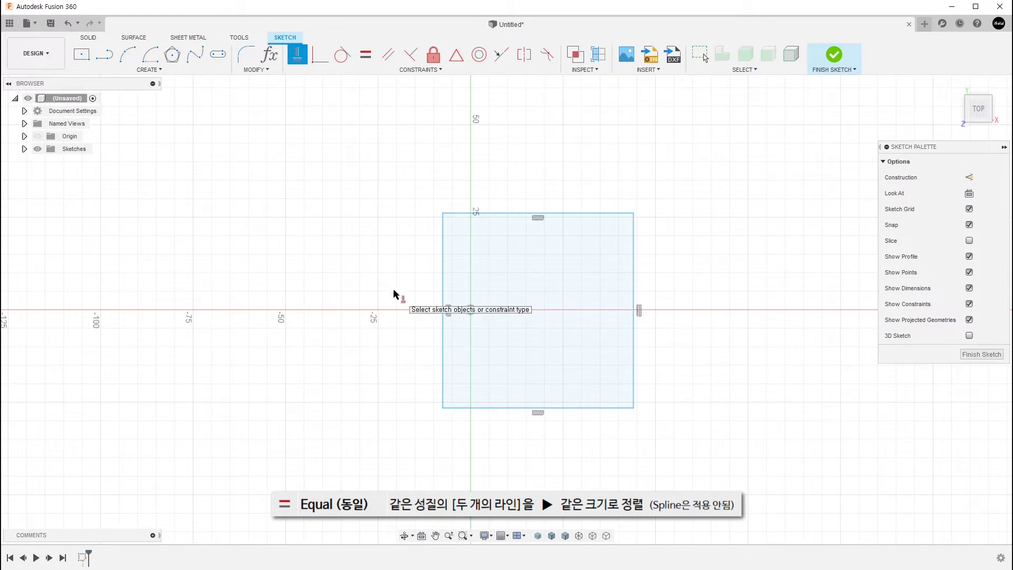
key("Escape")
key("ctrl+z")
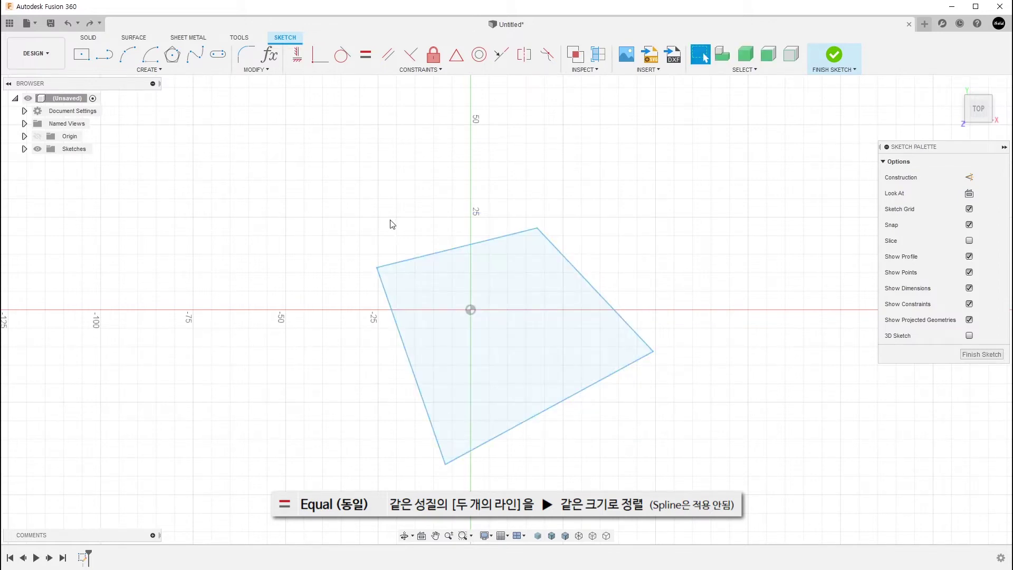
Apply the Equal constraint to all four sides of the profile, reshape it by pulling its lower corner inward, and undo both changes.
double_click(454, 248)
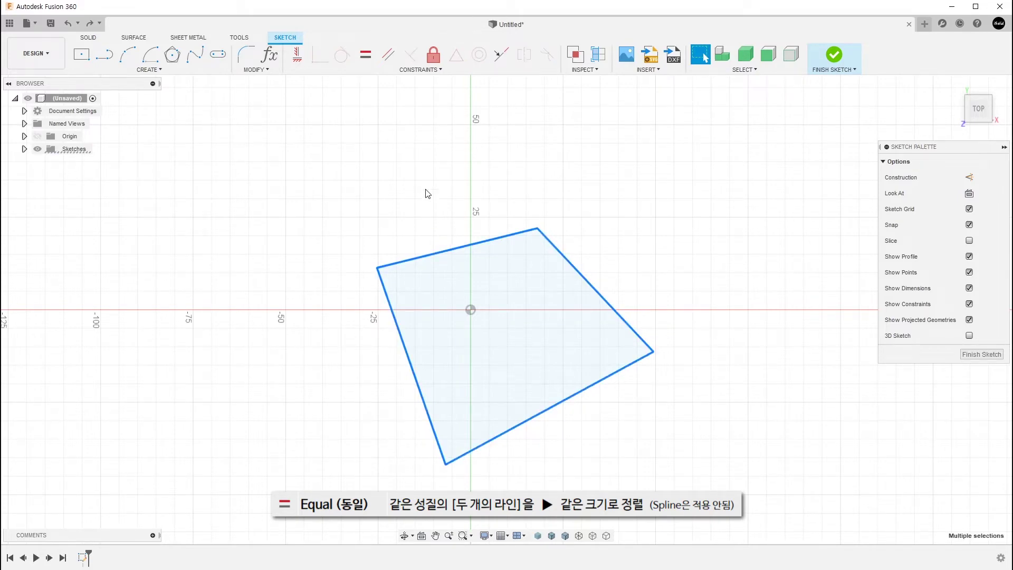
left_click(367, 59)
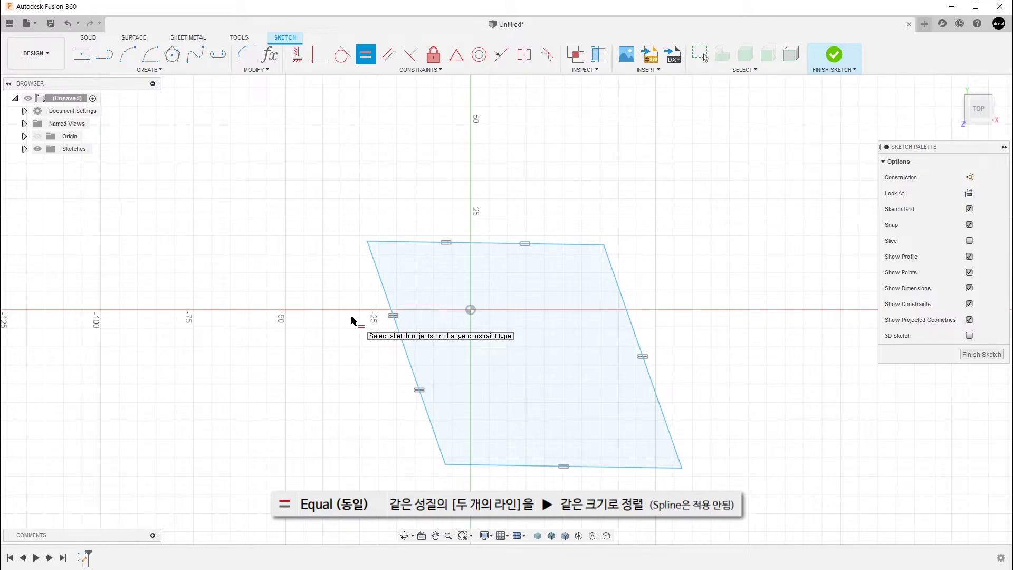
key("Escape")
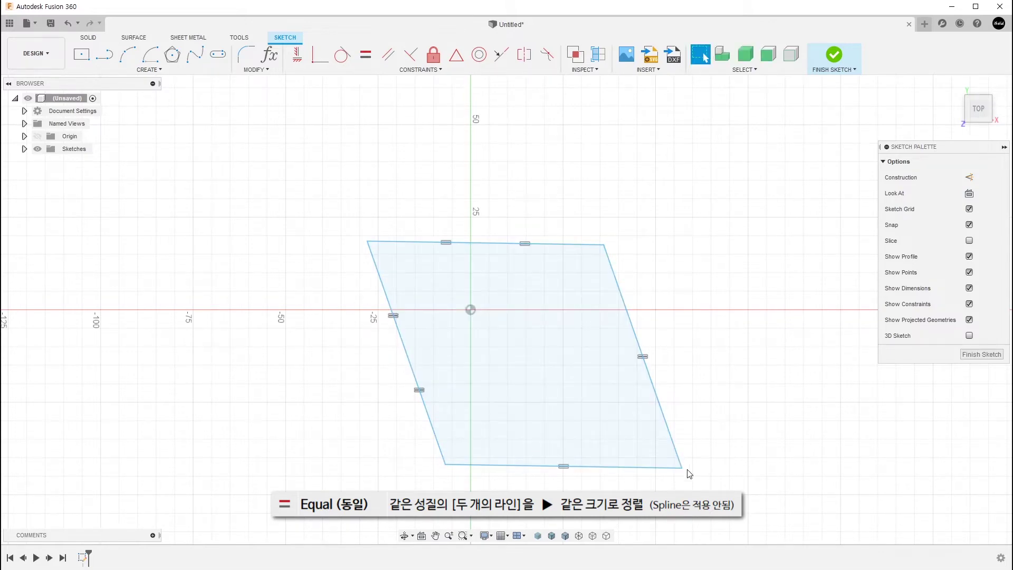
mouse_move(682, 467)
left_mouse_down()
mouse_move(599, 362)
mouse_move(604, 411)
left_mouse_up()
left_click(655, 338)
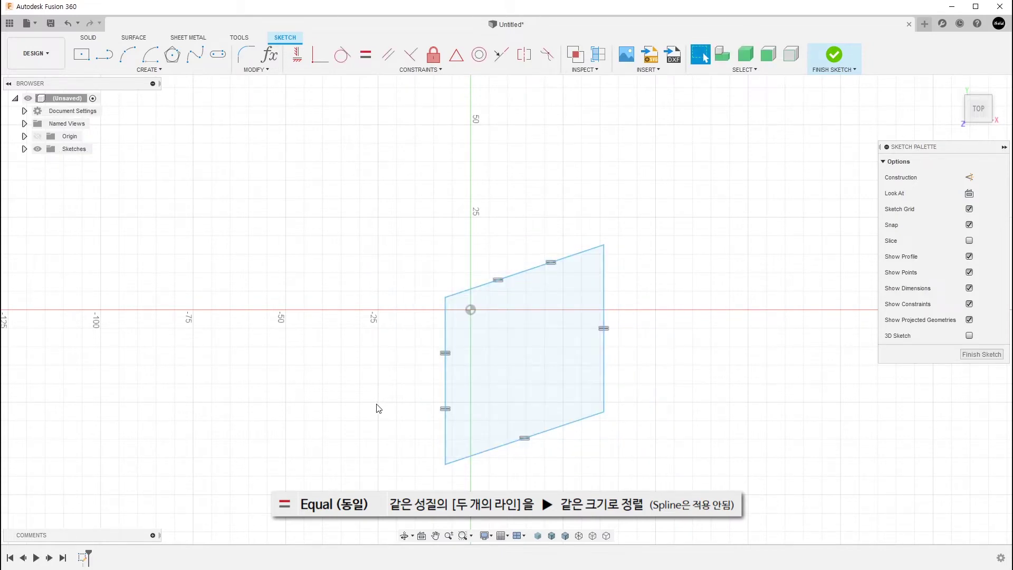
key("ctrl+z")
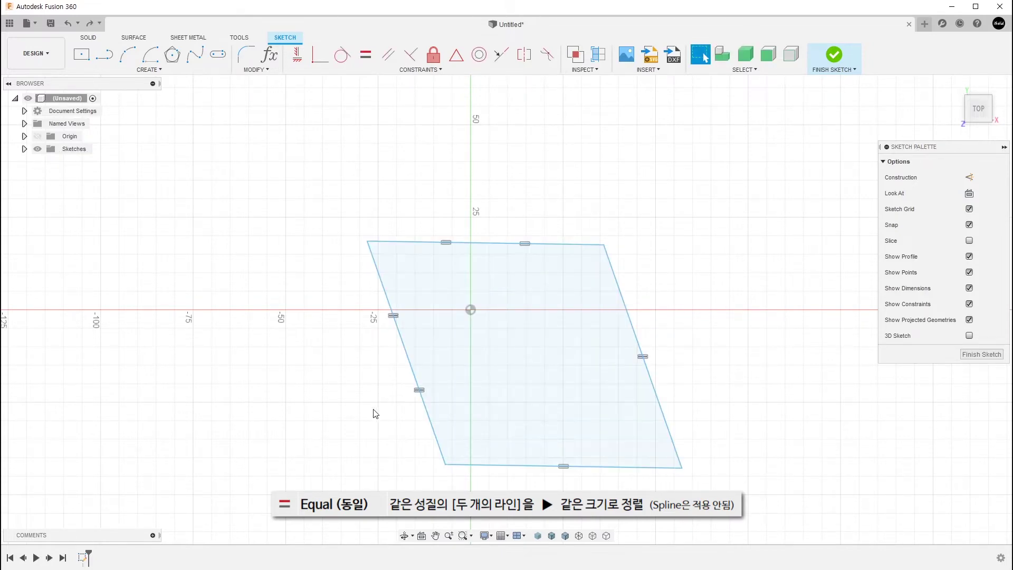
key("ctrl+z")
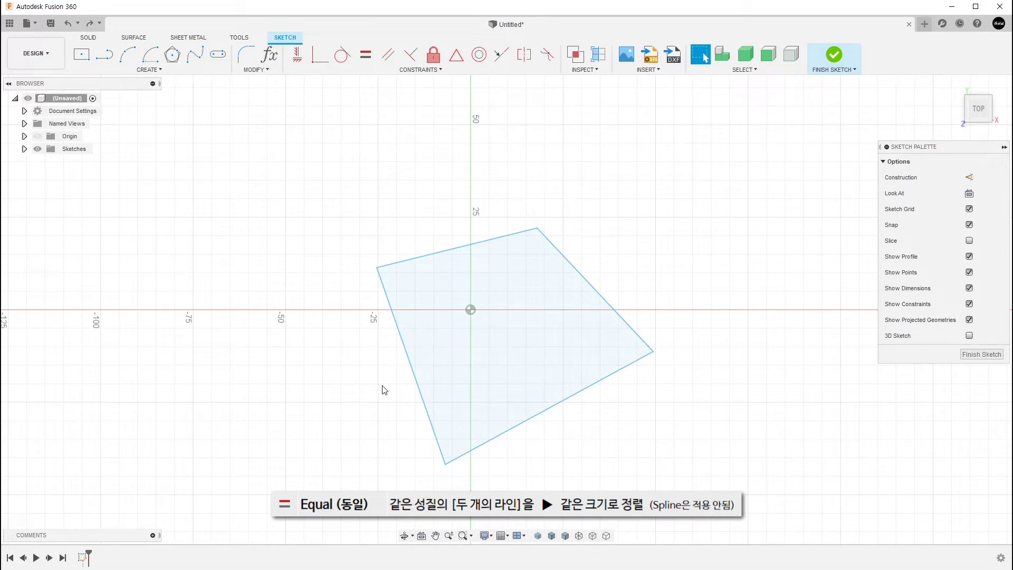
Try to apply the Parallel constraint and the Collinear constraint to all four sides of the profile.
double_click(454, 249)
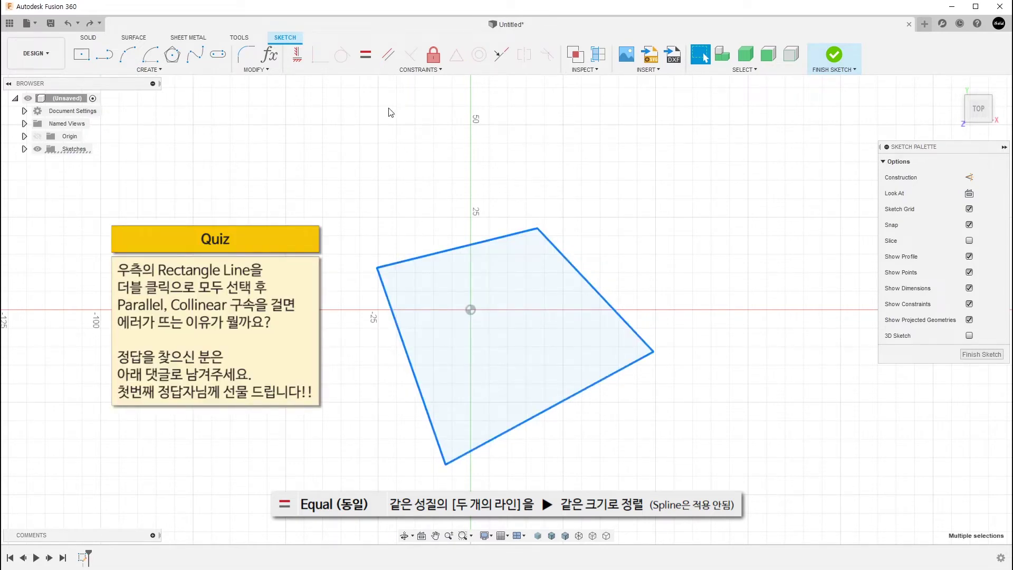
left_click(388, 61)
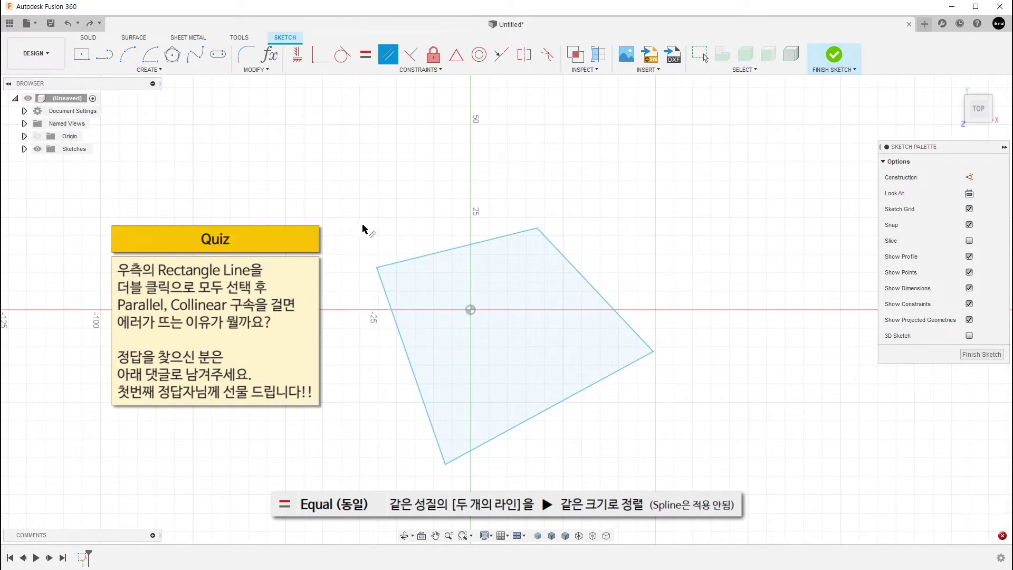
key("Escape")
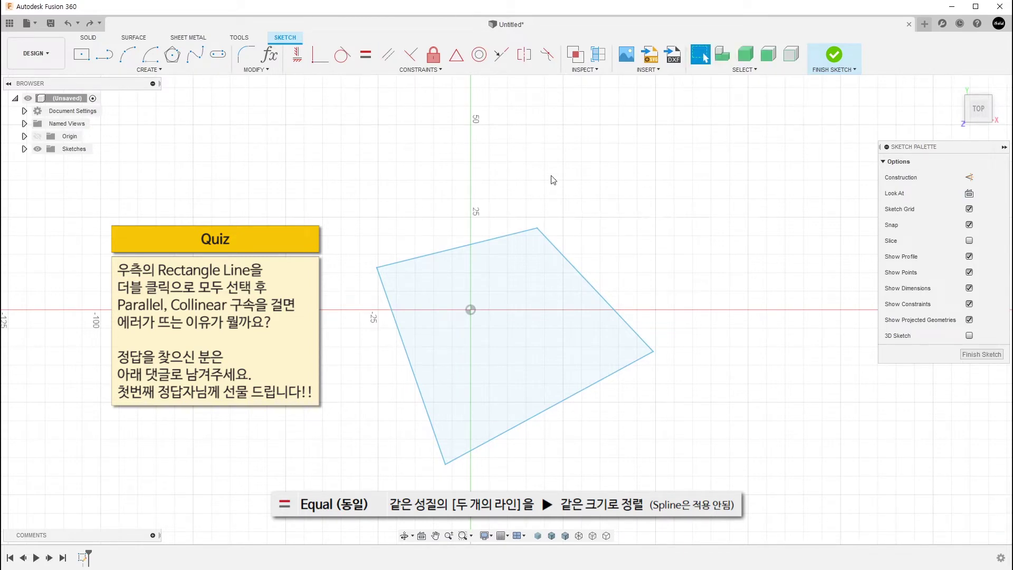
double_click(489, 237)
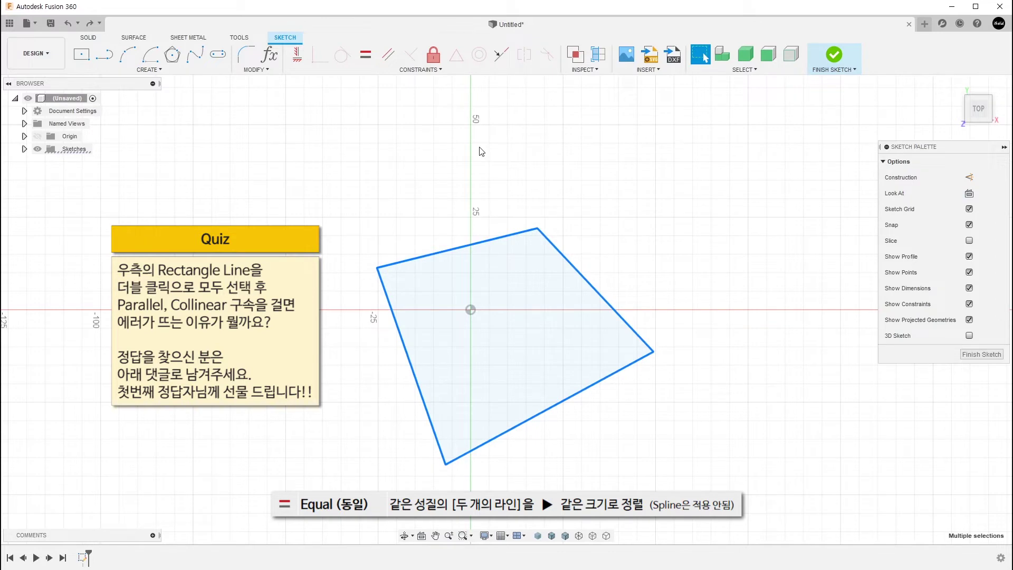
left_click(501, 58)
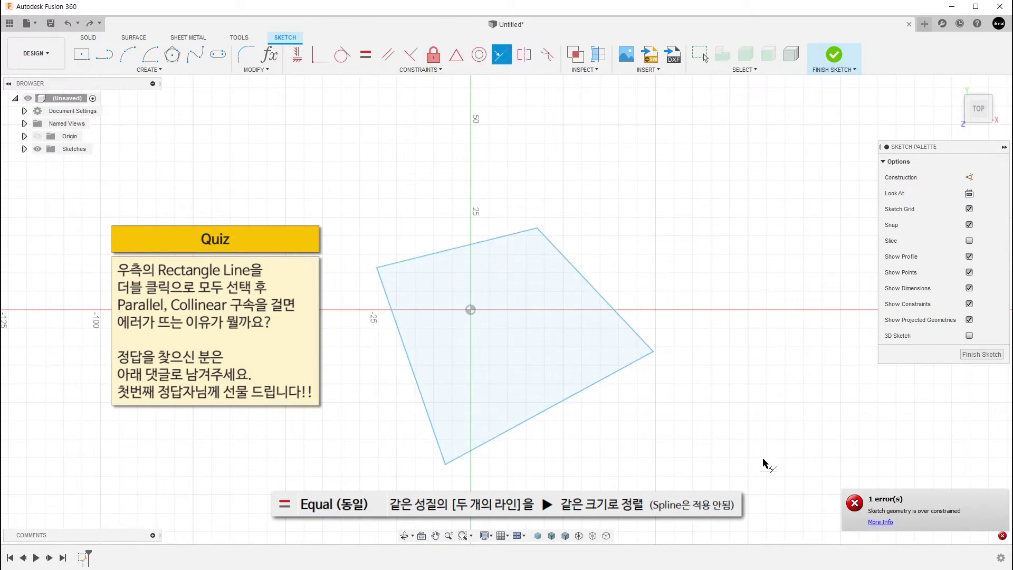
key("Escape")
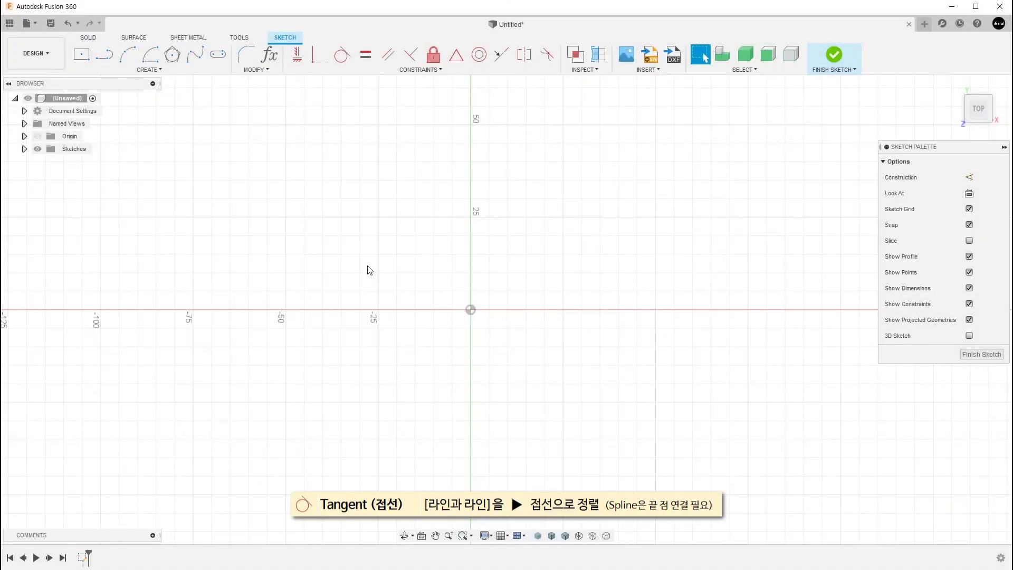
Draw a vertical line joined at its lower end to a horizontal line, and a separate circle above the horizontal line.
key("l")
left_click_drag(372, 227, 545, 376)
key("Escape")
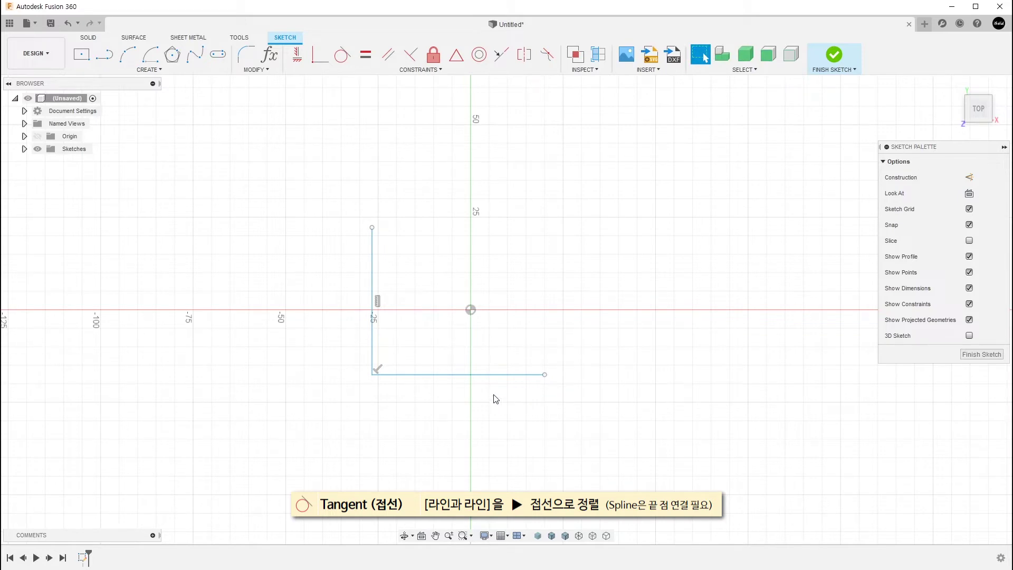
key("c")
left_click(493, 265)
left_click(520, 335)
key("Escape")
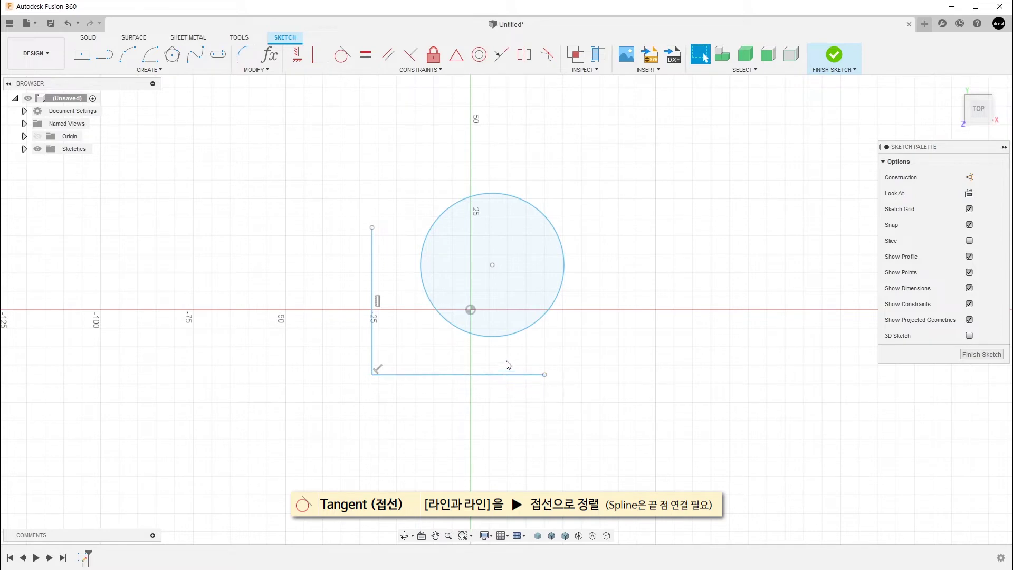
Make the circle tangent to the horizontal line, and move its centre out beyond the line's end and back above the origin.
left_click(346, 64)
left_click(469, 333)
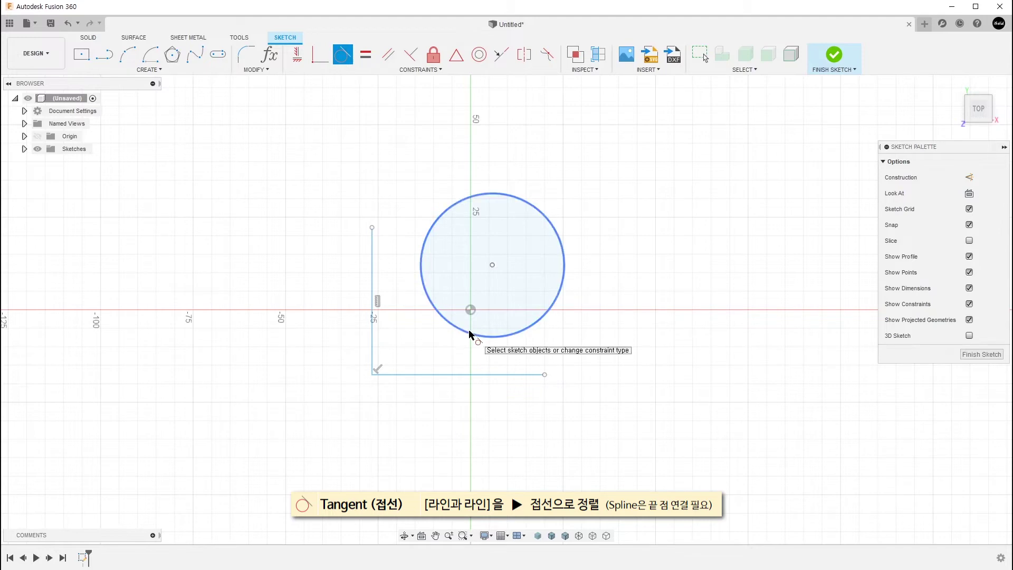
left_click(476, 375)
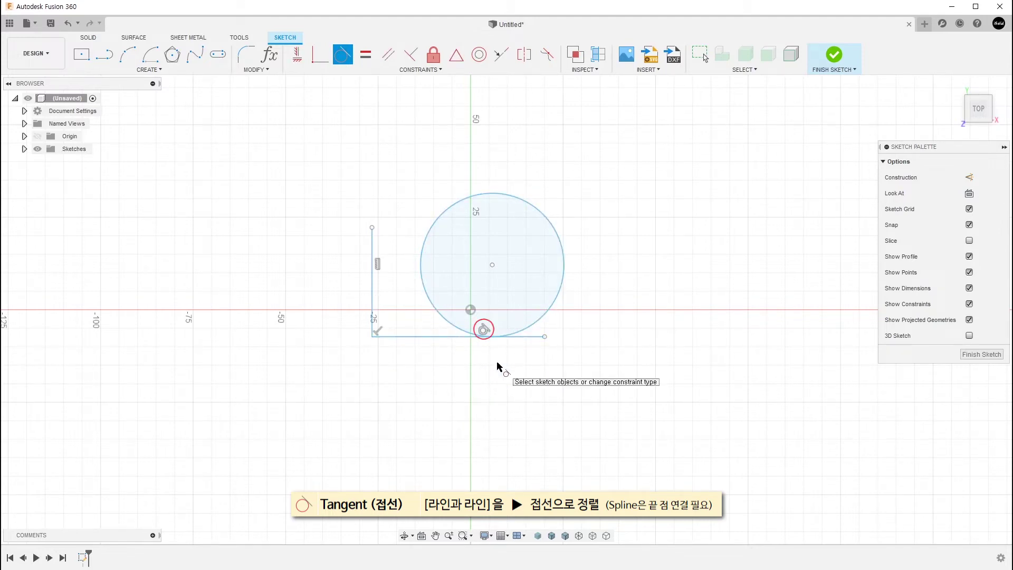
key("Escape")
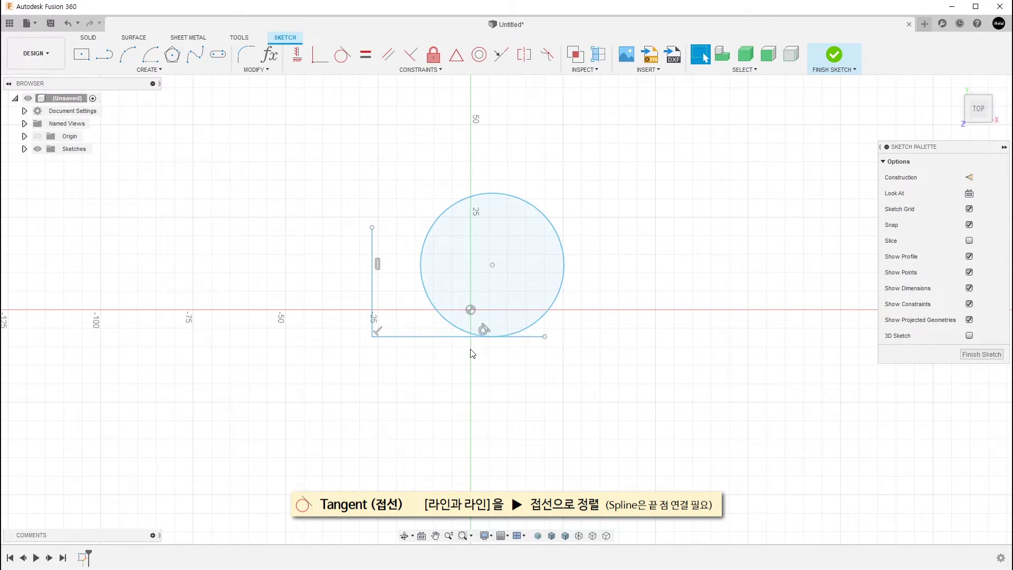
left_click_drag(492, 266, 662, 287)
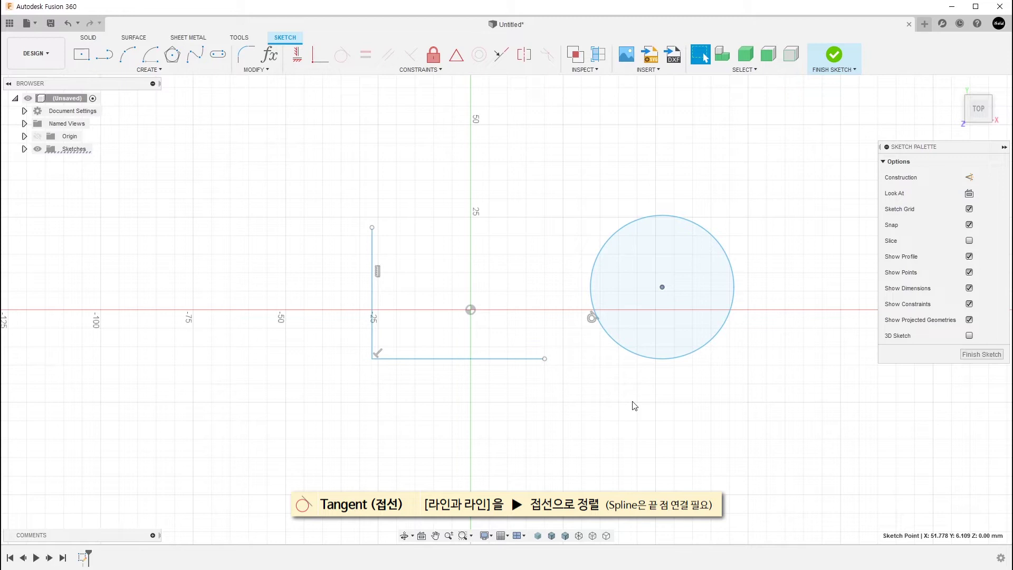
left_click_drag(663, 287, 471, 291)
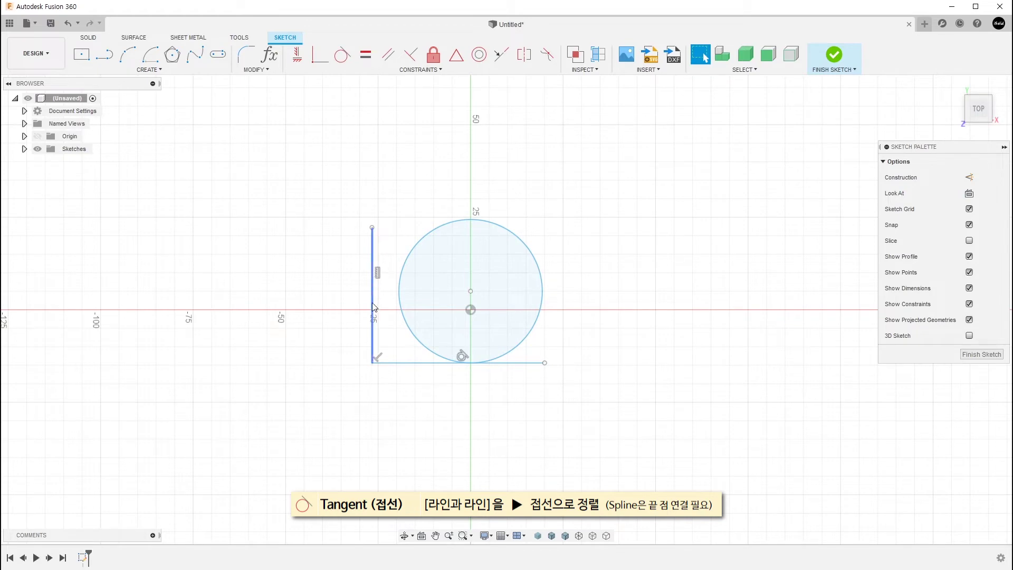
Apply a Tangent constraint between the vertical line and the circle.
left_click(342, 63)
left_click(372, 252)
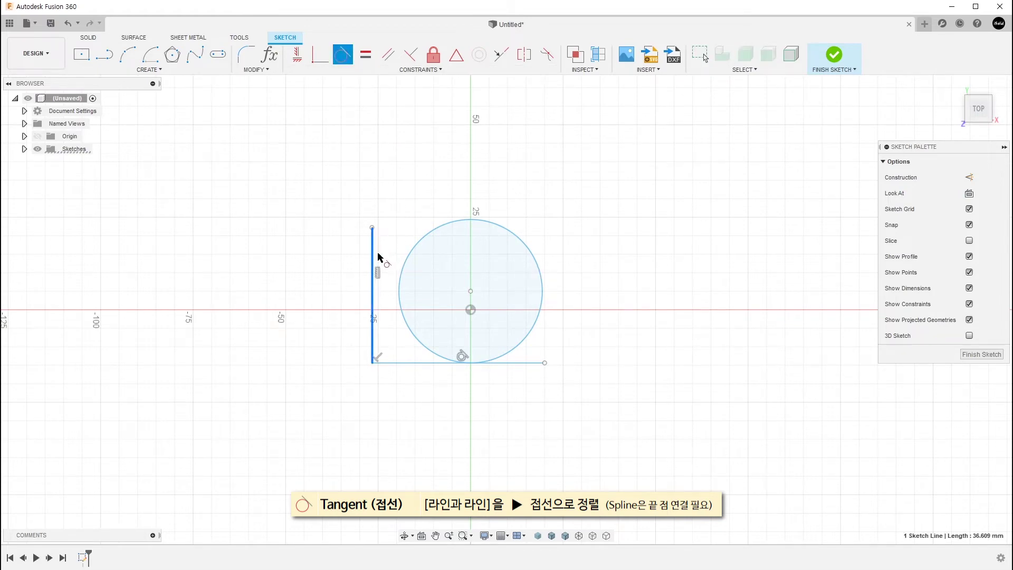
left_click(409, 259)
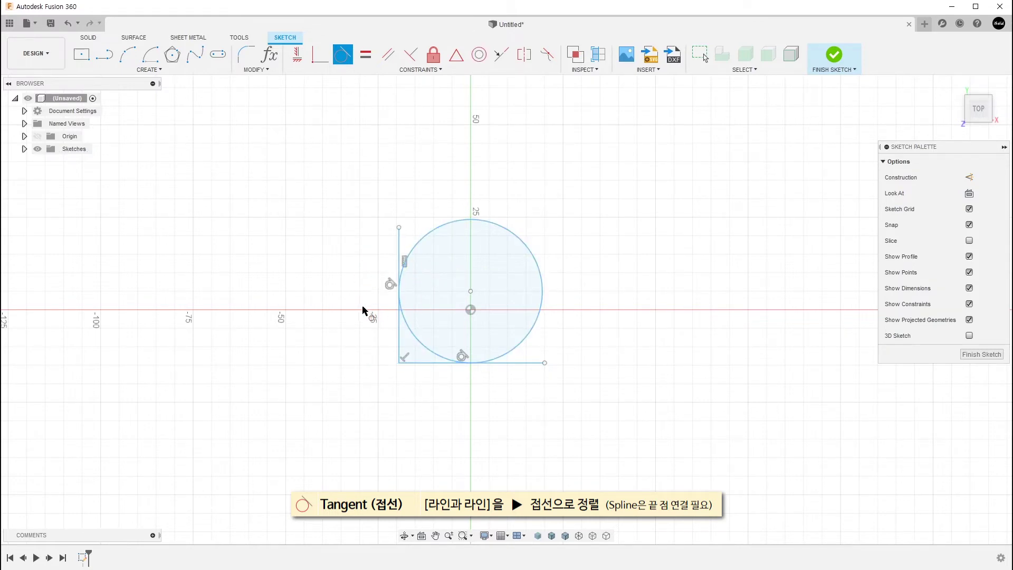
key("Escape")
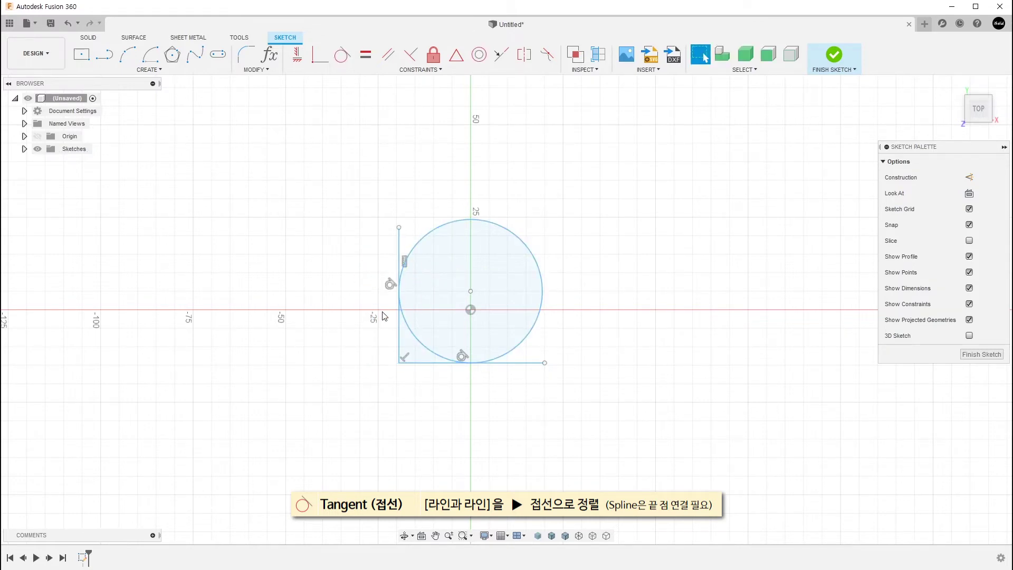
left_click(150, 70)
mouse_move(164, 110)
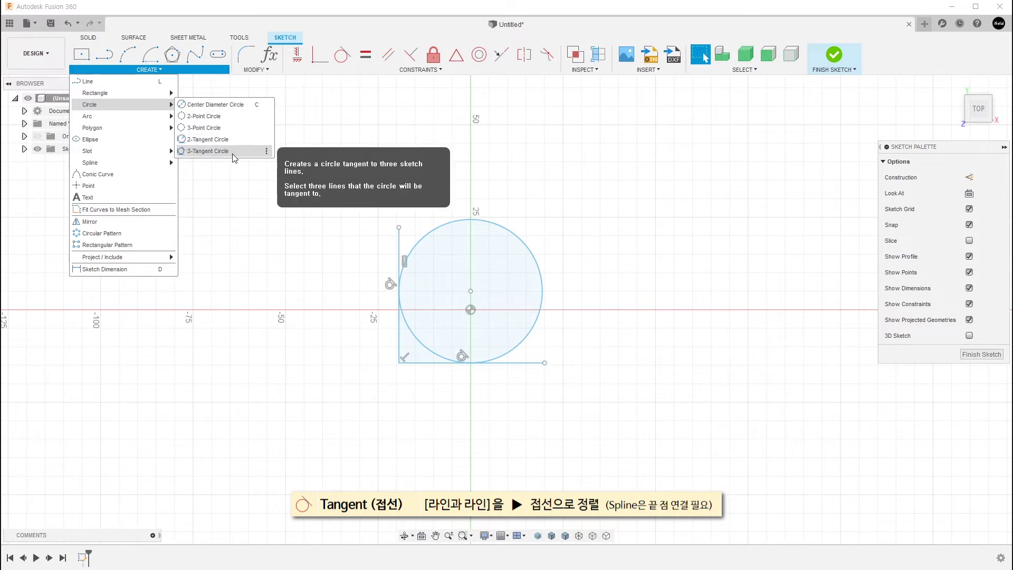
left_click(279, 231)
Draw a line sloping down past the circle's upper-right side and make it tangent to the circle.
key("l")
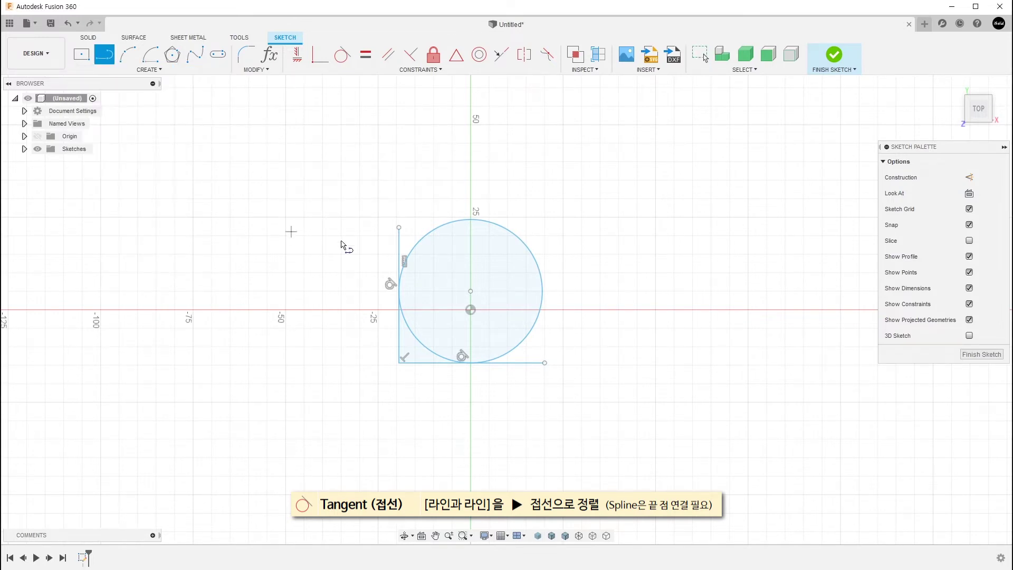
left_click(485, 175)
left_click(600, 272)
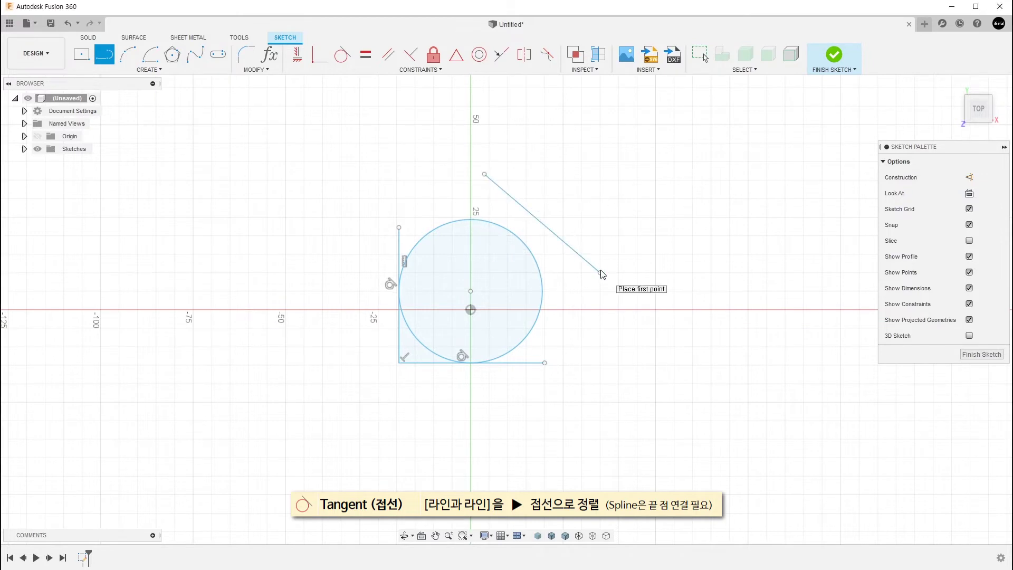
key("Escape")
left_click(343, 58)
left_click(549, 228)
left_click(534, 255)
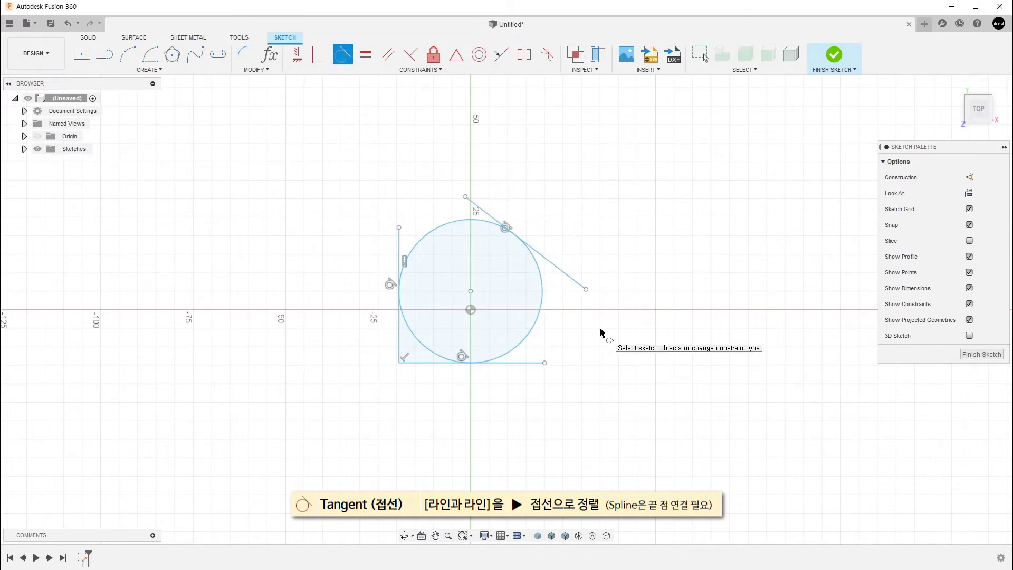
key("Escape")
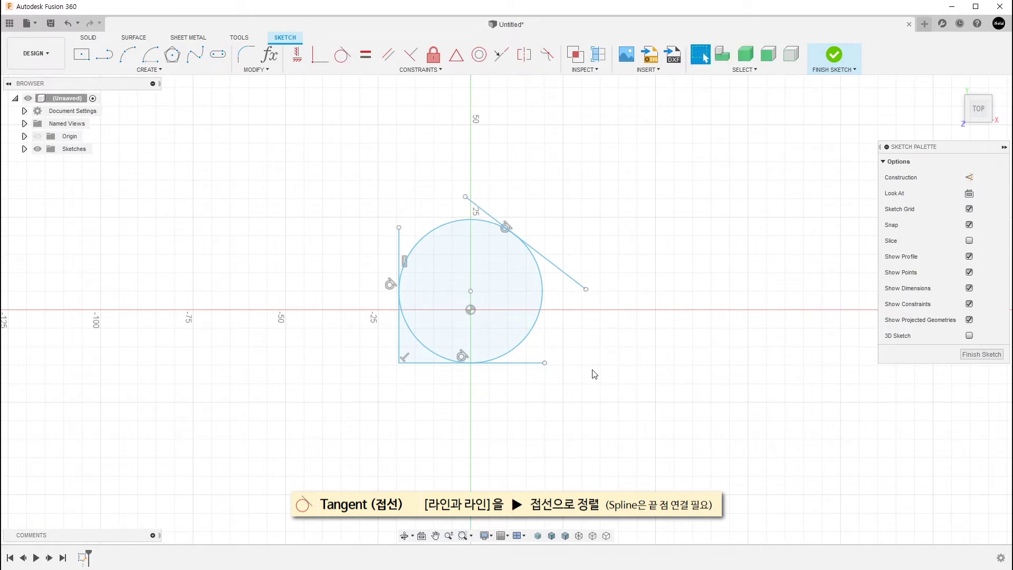
Clear the sketch and draw a rising line about 50 mm long, continued by a tangent arc of about 18 mm radius and a tangent line about 32 mm down.
left_click_drag(337, 151, 653, 429)
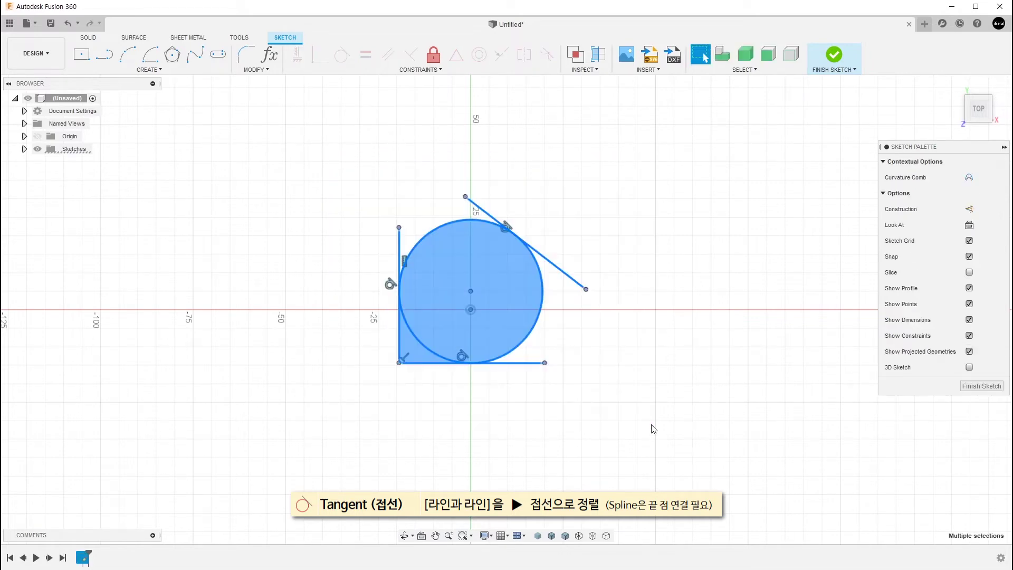
key("Delete")
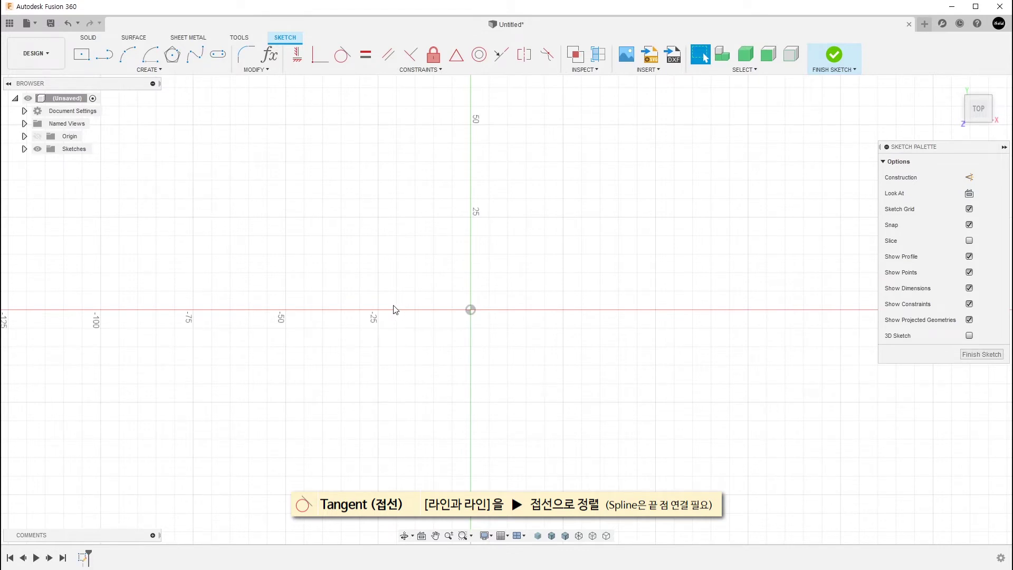
key("l")
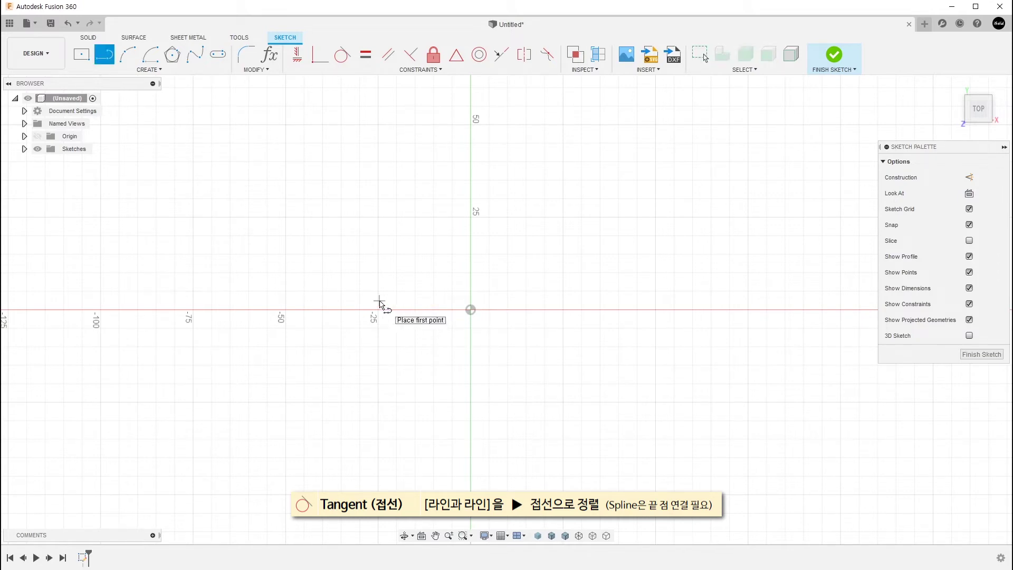
left_click(374, 299)
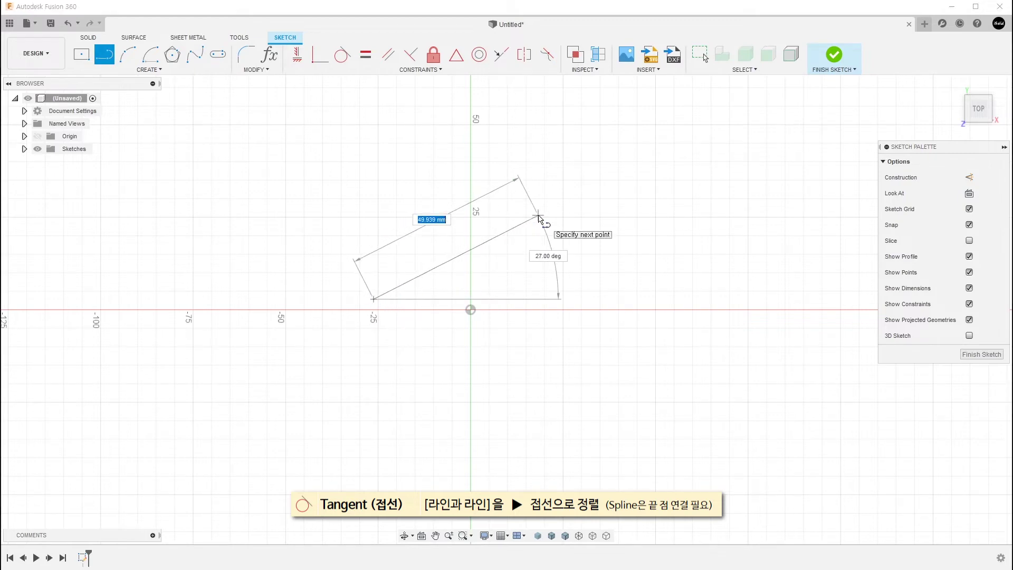
left_click(538, 216)
left_click_drag(538, 216, 637, 274)
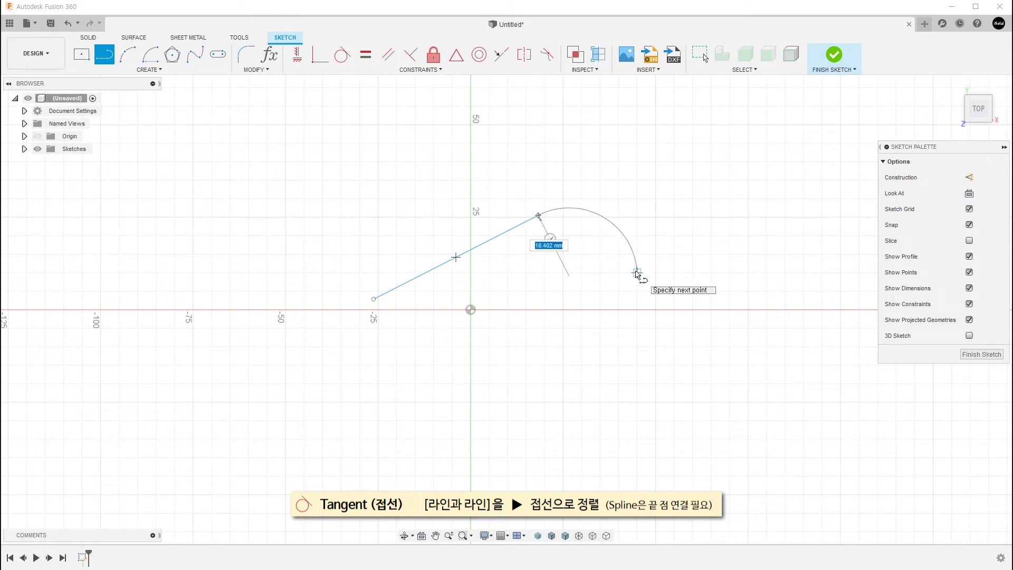
left_click_drag(636, 273, 637, 273)
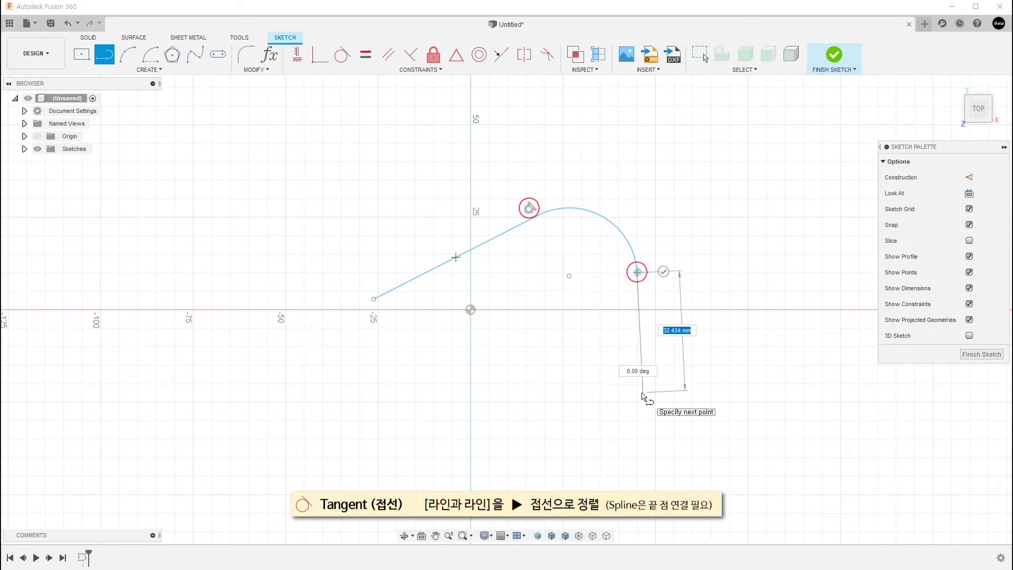
left_click(642, 393)
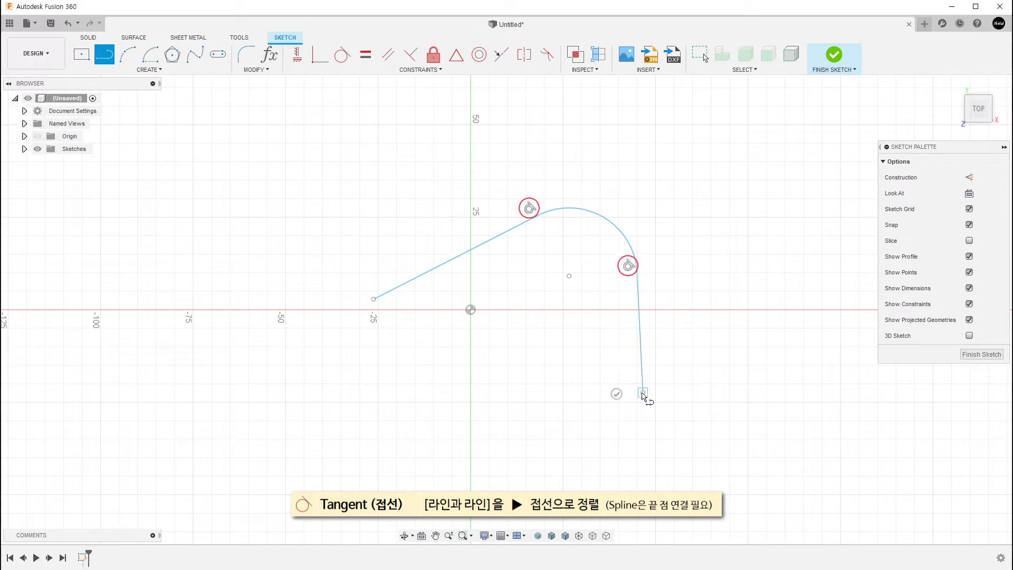
key("Escape")
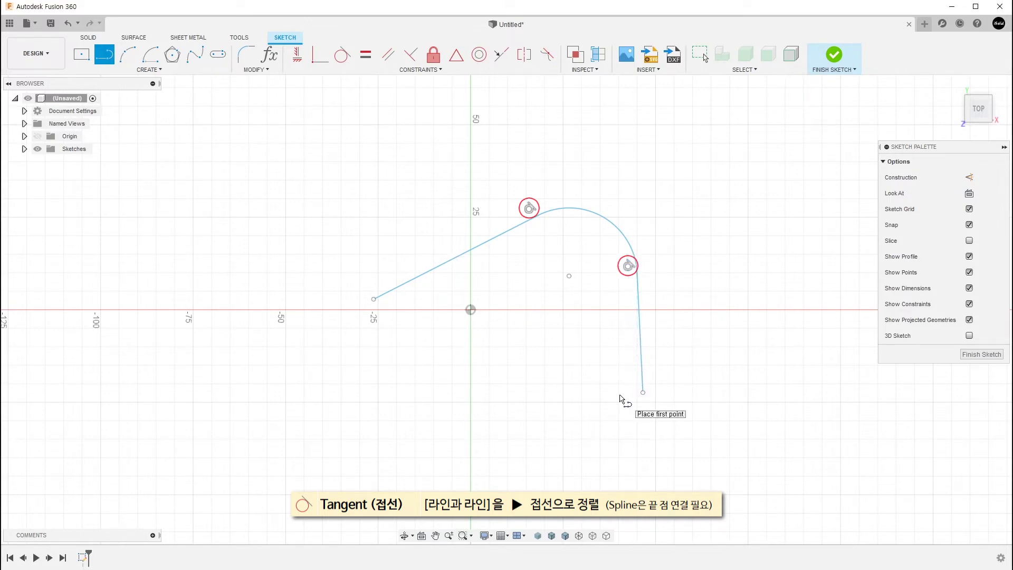
key("Escape")
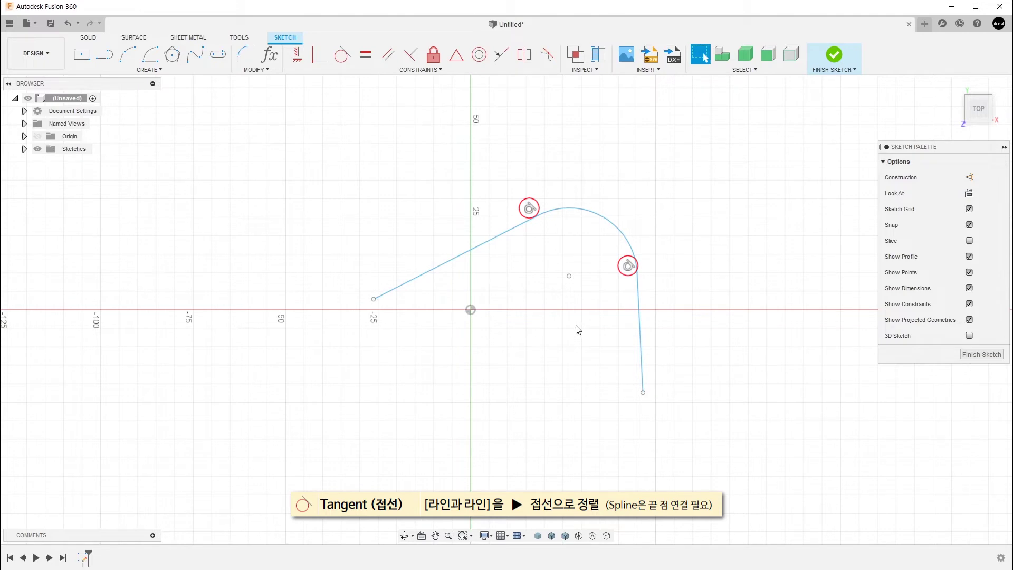
Delete the line-and-arc chain and draw two separate circles, a smaller one left of the origin and a larger one right of it.
left_click_drag(331, 146, 739, 468)
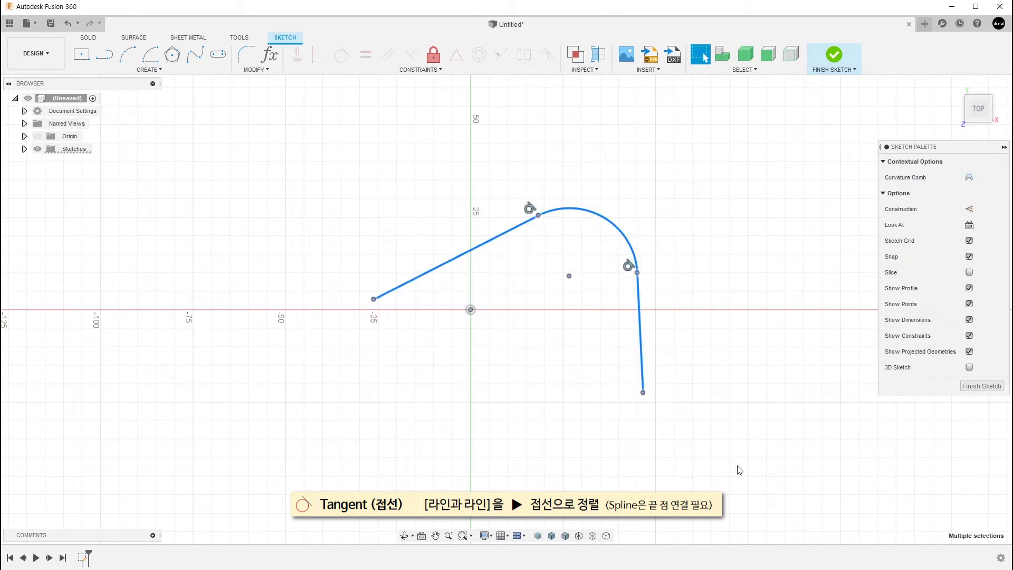
key("Delete")
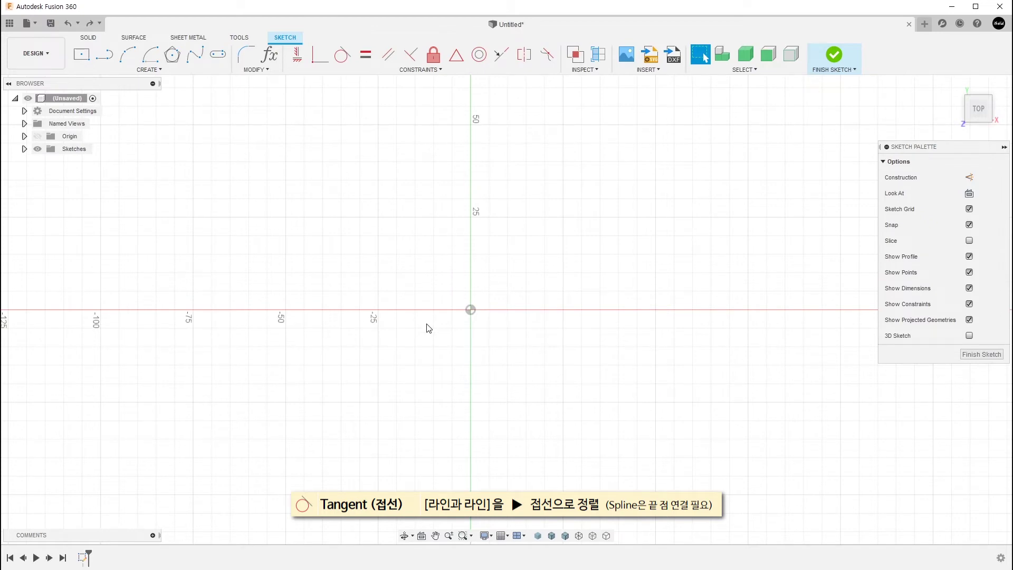
key("c")
left_click(397, 273)
left_click(429, 328)
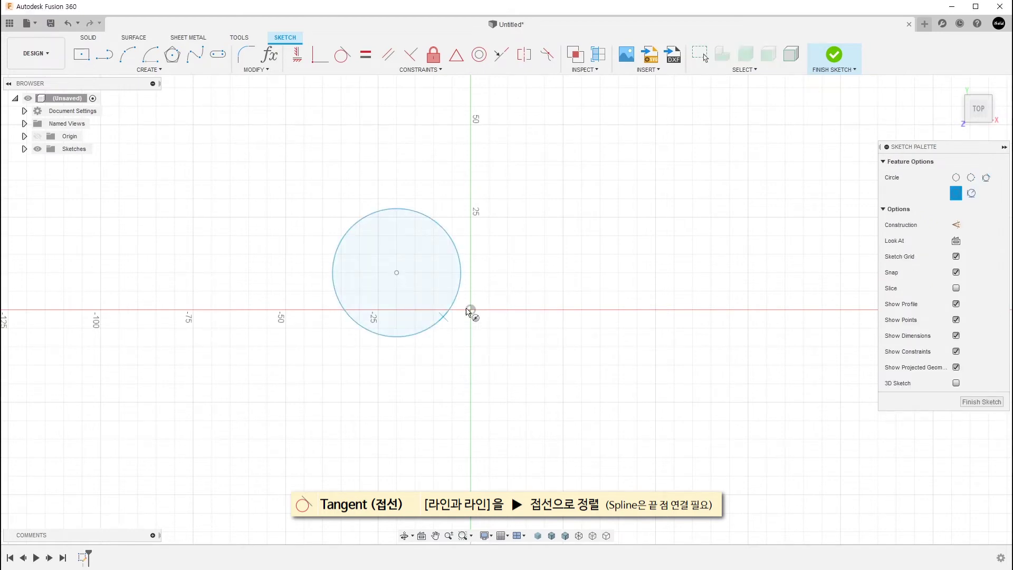
left_click(599, 264)
left_click(658, 366)
key("Escape")
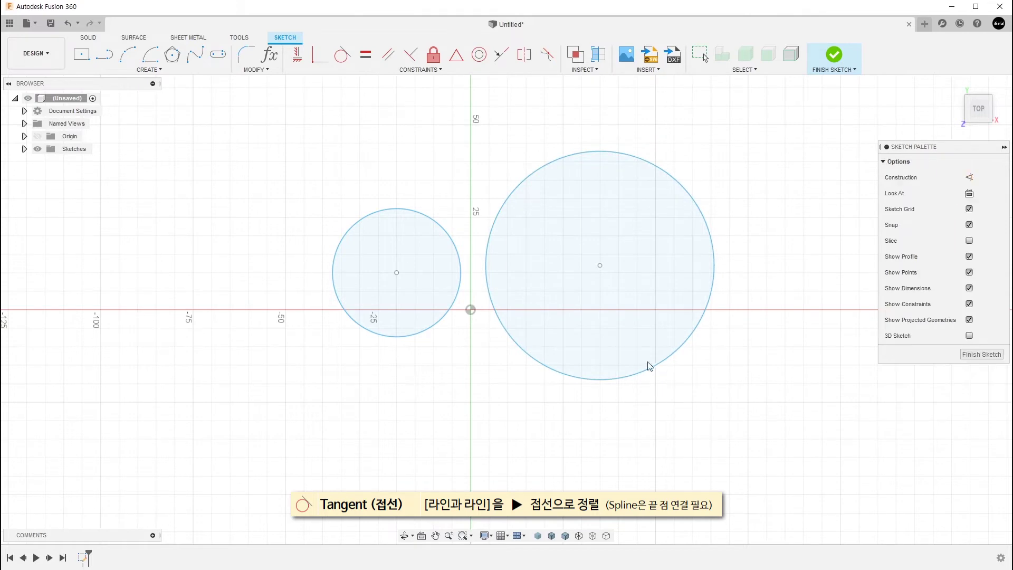
Draw a line about 131 mm long, rising to the right and passing above both circles.
middle_click_drag(484, 382, 476, 408)
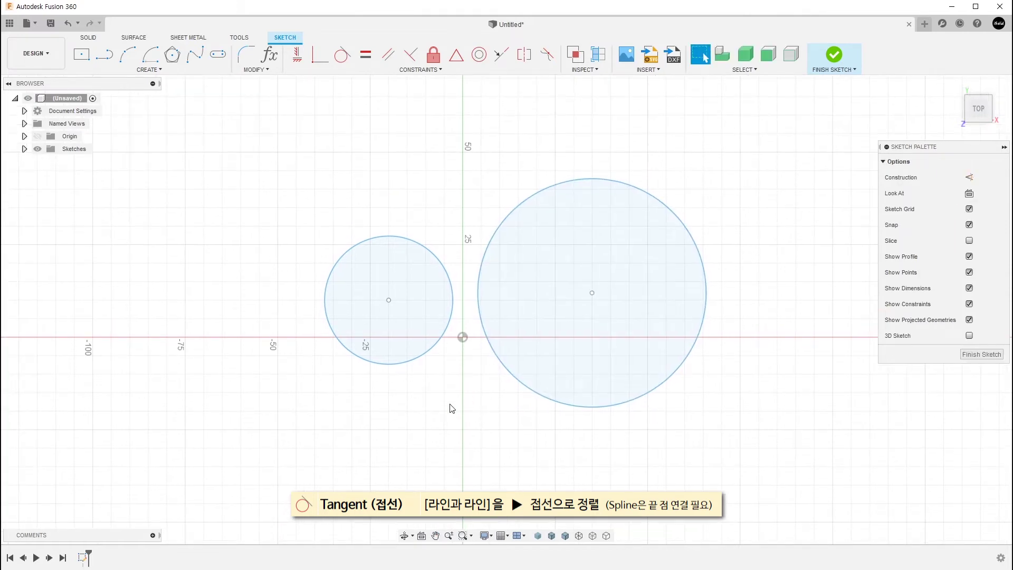
key("l")
left_click(240, 226)
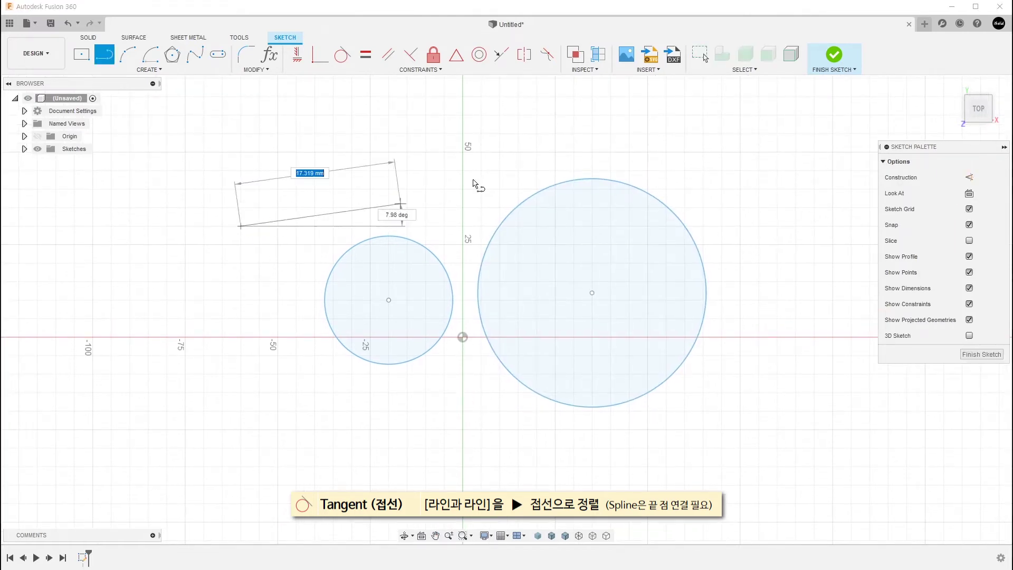
left_click(719, 140)
key("Escape")
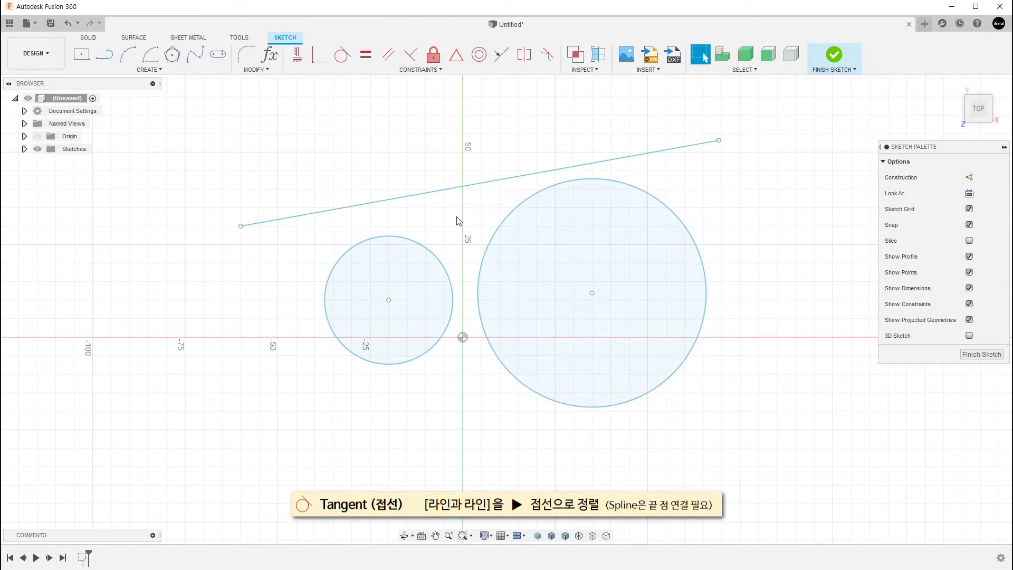
left_click(448, 190)
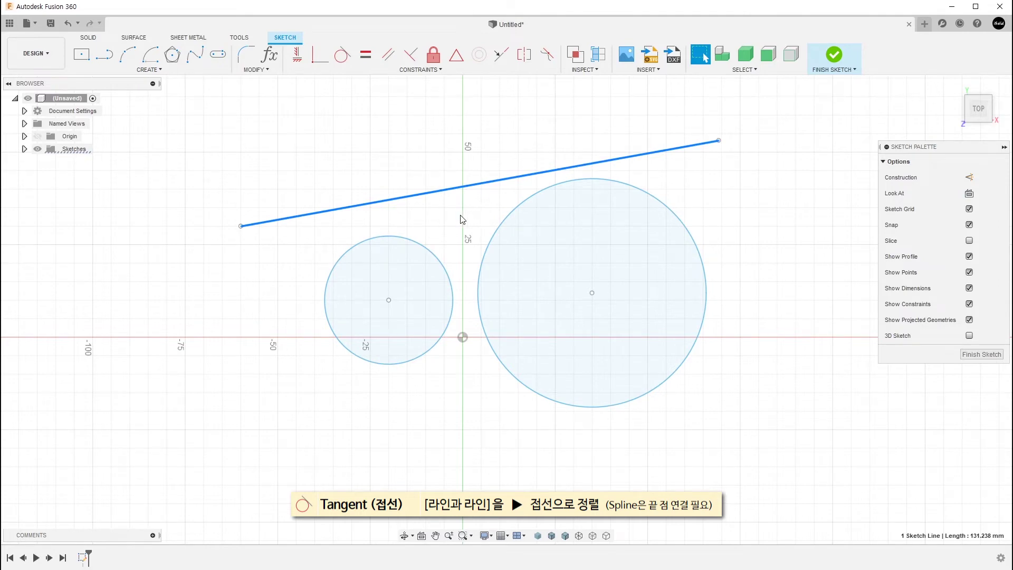
key("Escape")
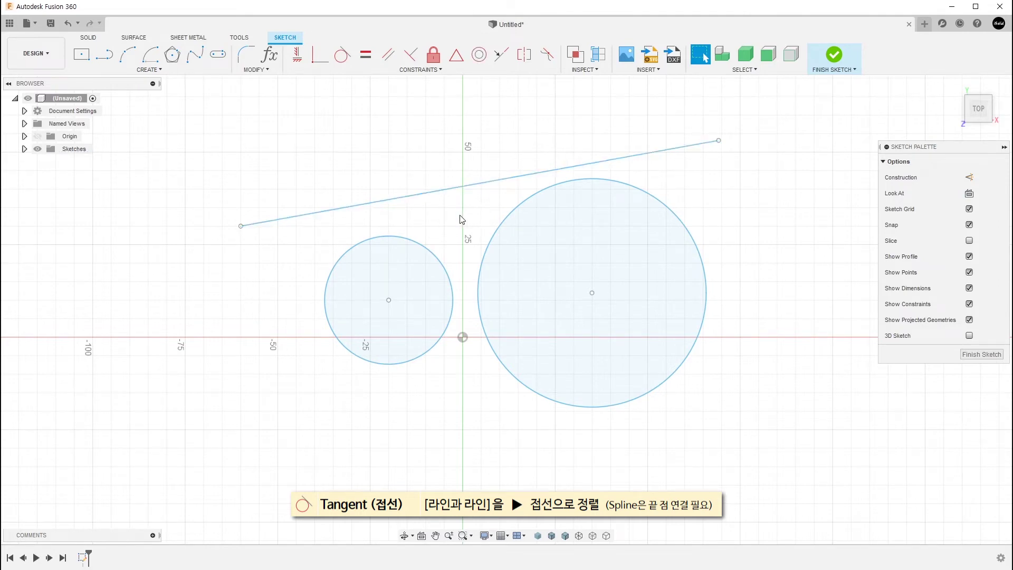
Make the line tangent to the small circle and to the large circle, and move the large circle's centre away from the small circle.
left_click(343, 55)
left_click(444, 193)
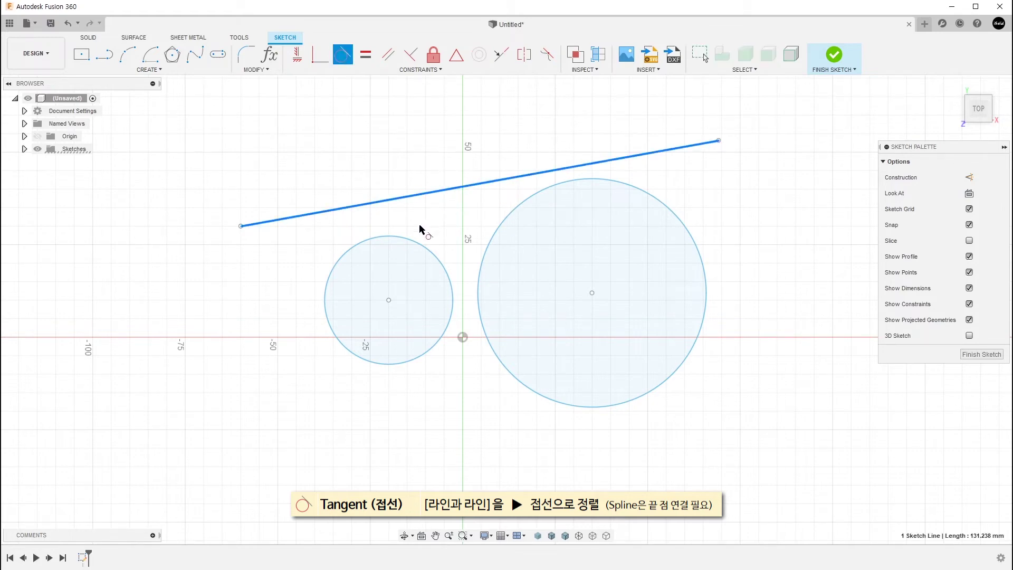
left_click(410, 239)
left_click(464, 216)
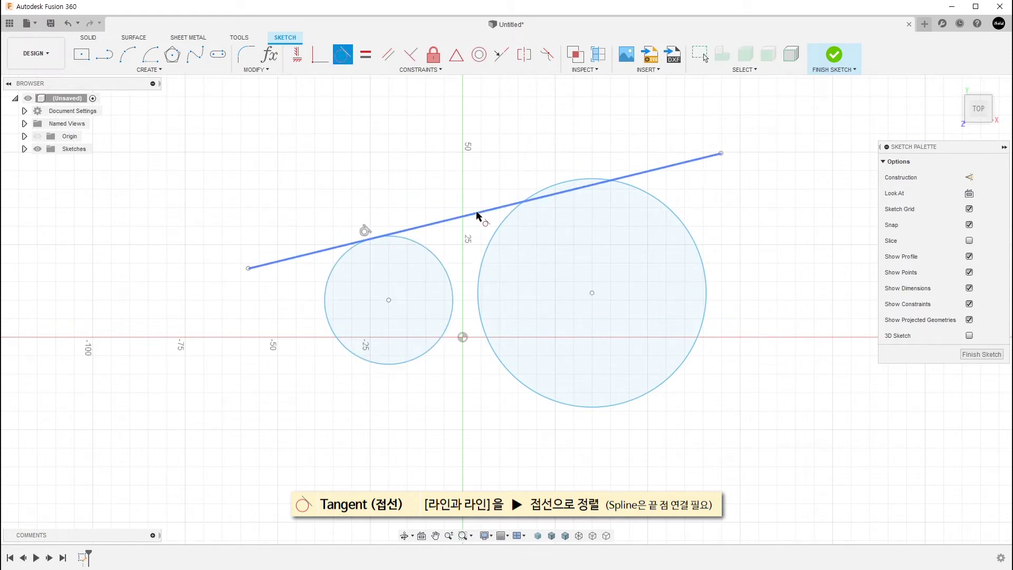
left_click(495, 231)
left_click(496, 231)
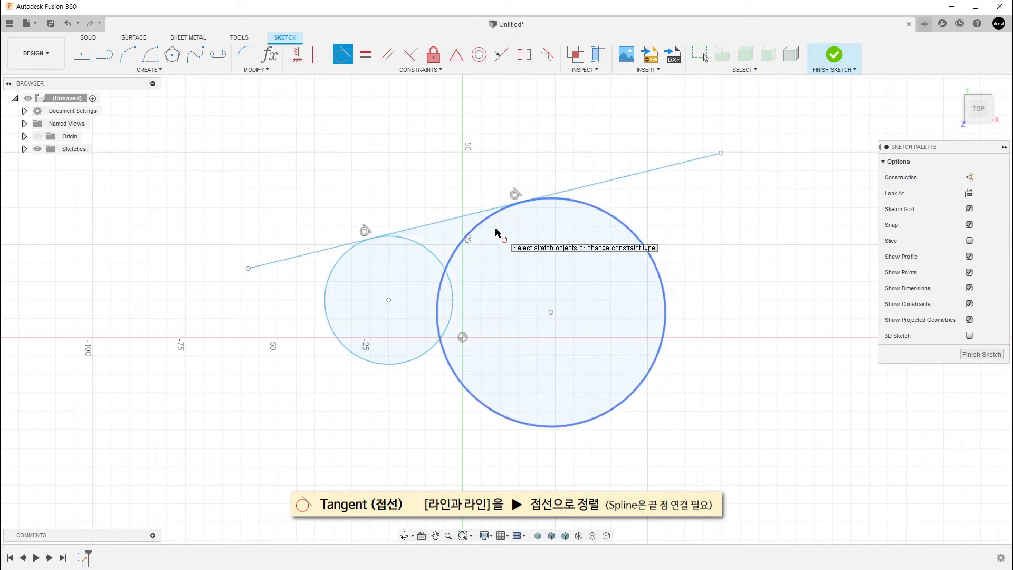
key("Escape")
left_click_drag(551, 312, 611, 300)
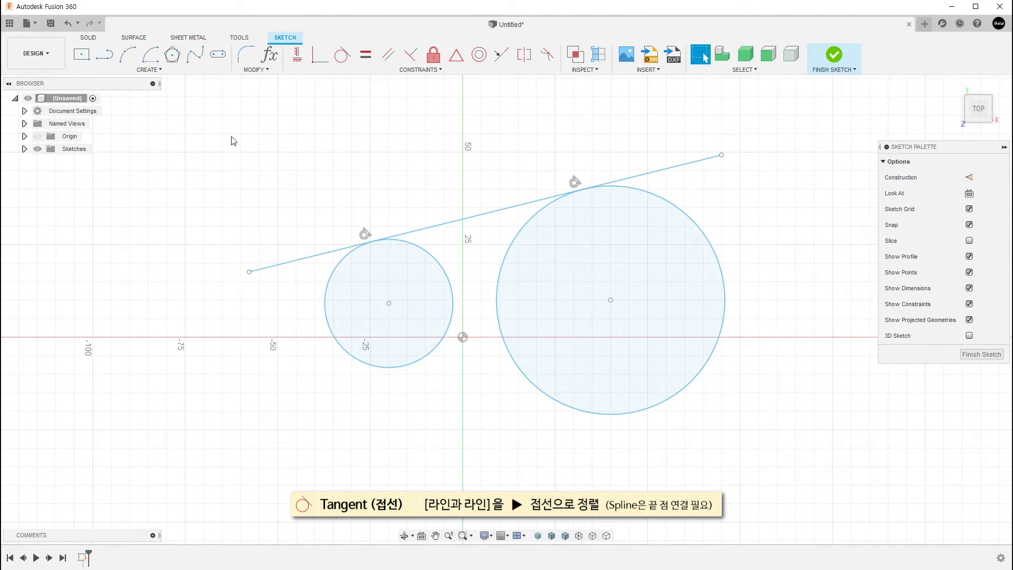
Trim both ends of the line that extend beyond its tangent points on the circles.
left_click(255, 70)
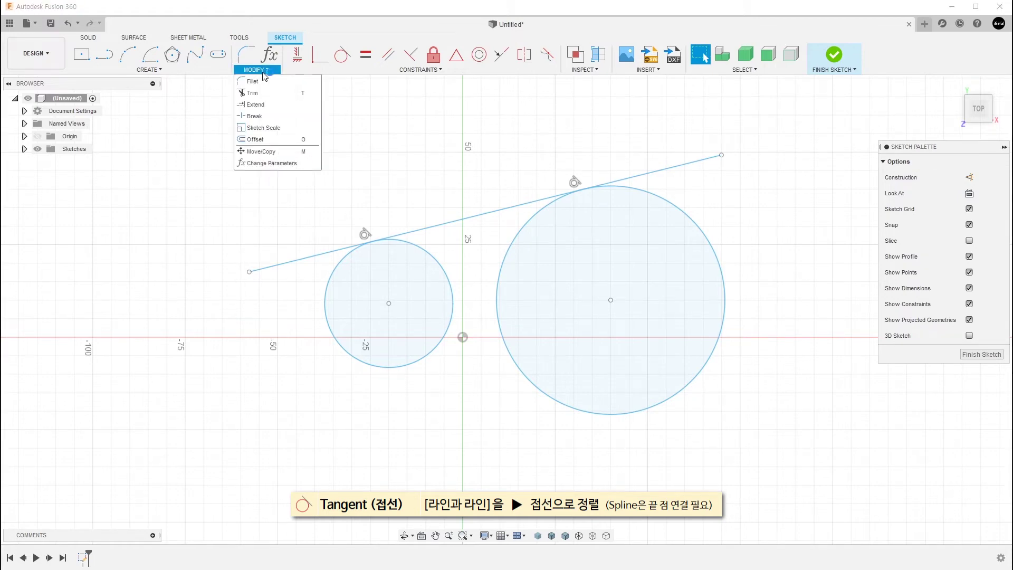
left_click(284, 97)
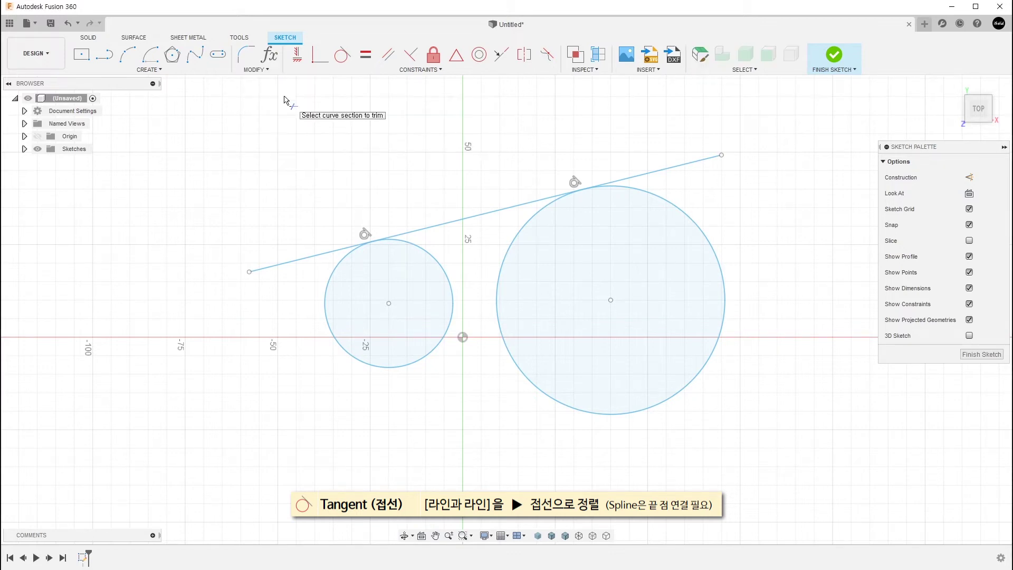
left_click(304, 261)
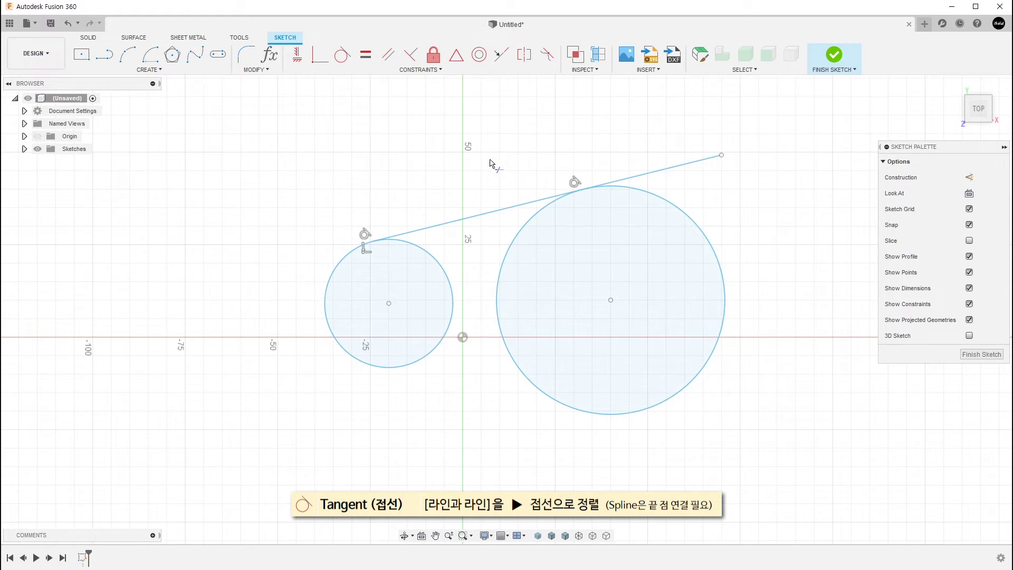
left_click(665, 167)
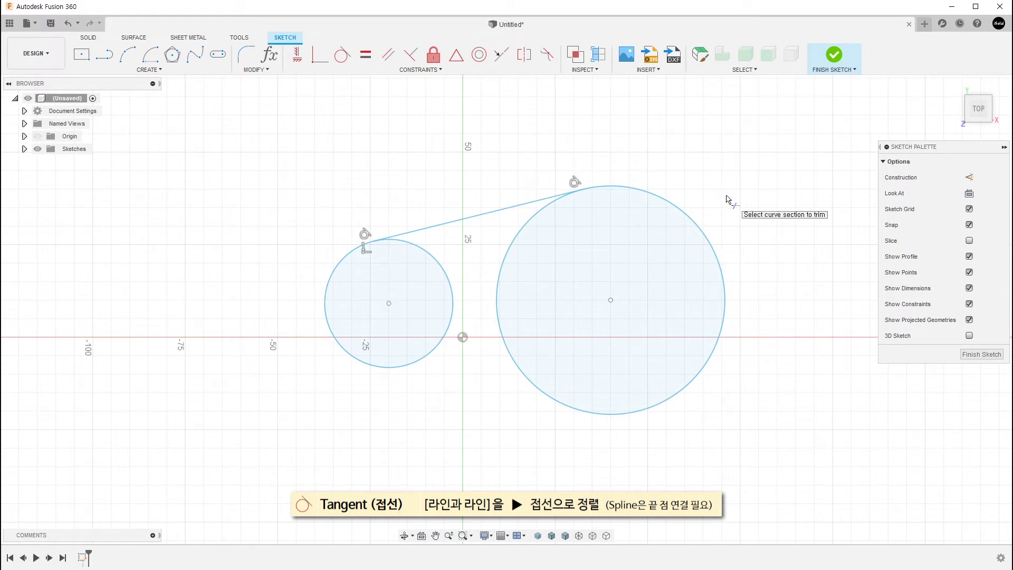
key("Escape")
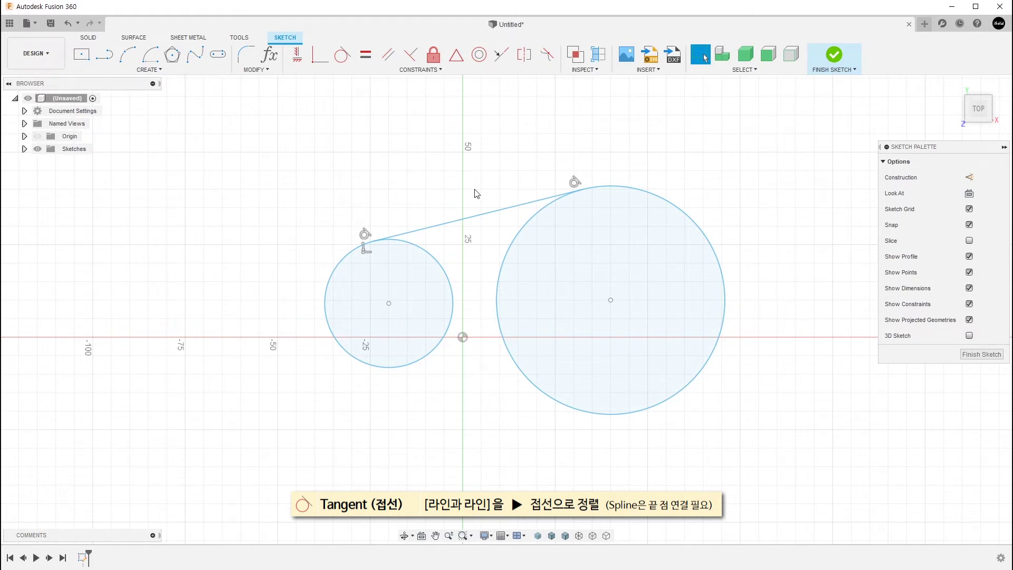
Draw a line about 58 mm long between the undersides of the two circles, with automatic tangency at both ends.
key("l")
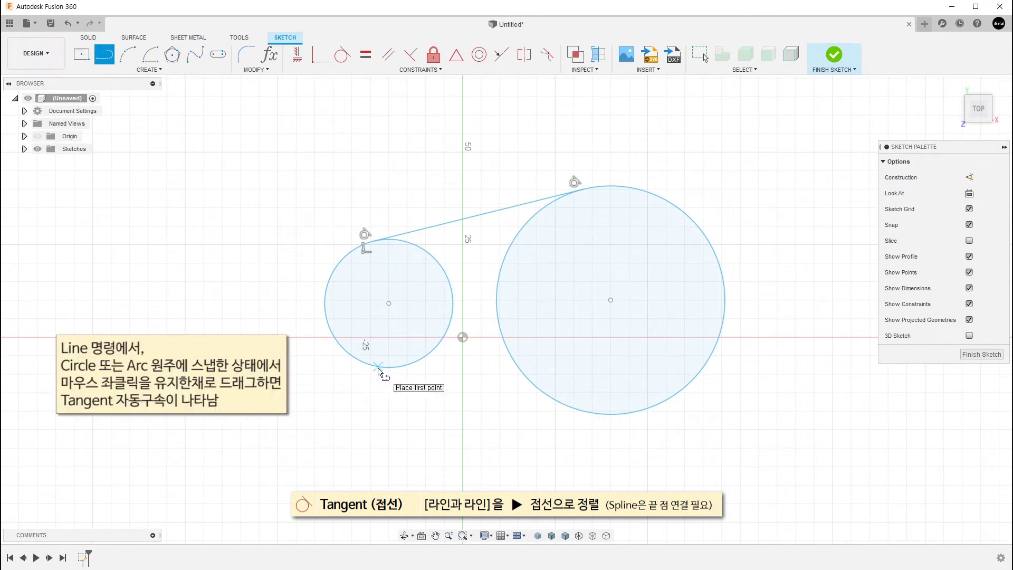
left_click_drag(378, 369, 425, 414)
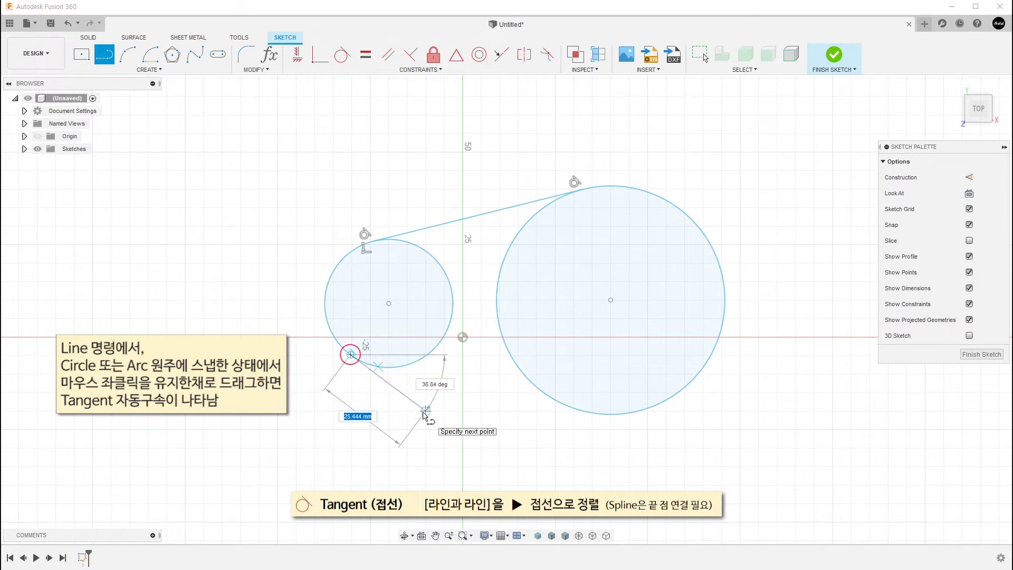
left_click_drag(425, 415, 546, 395)
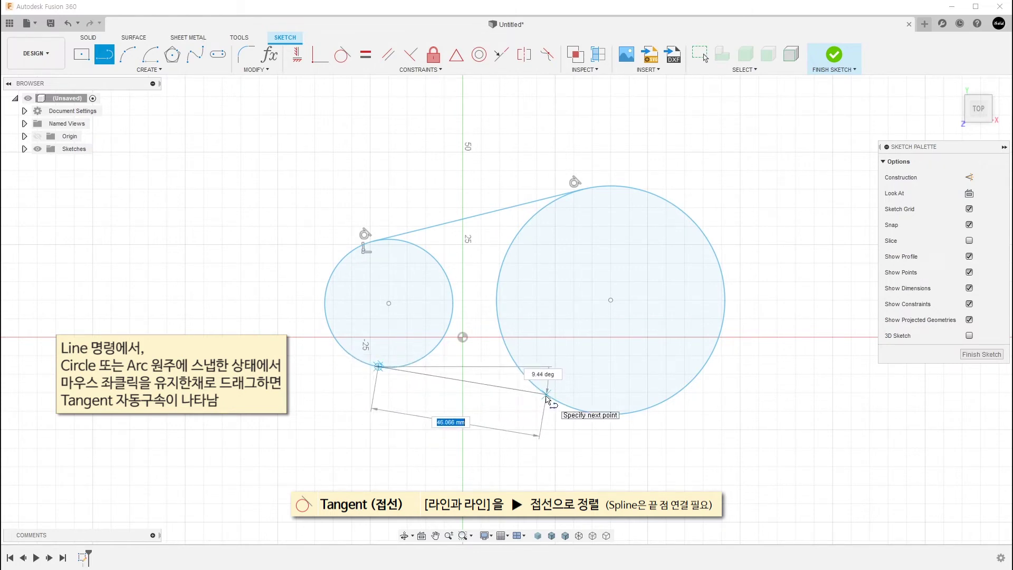
left_click_drag(547, 396, 583, 418)
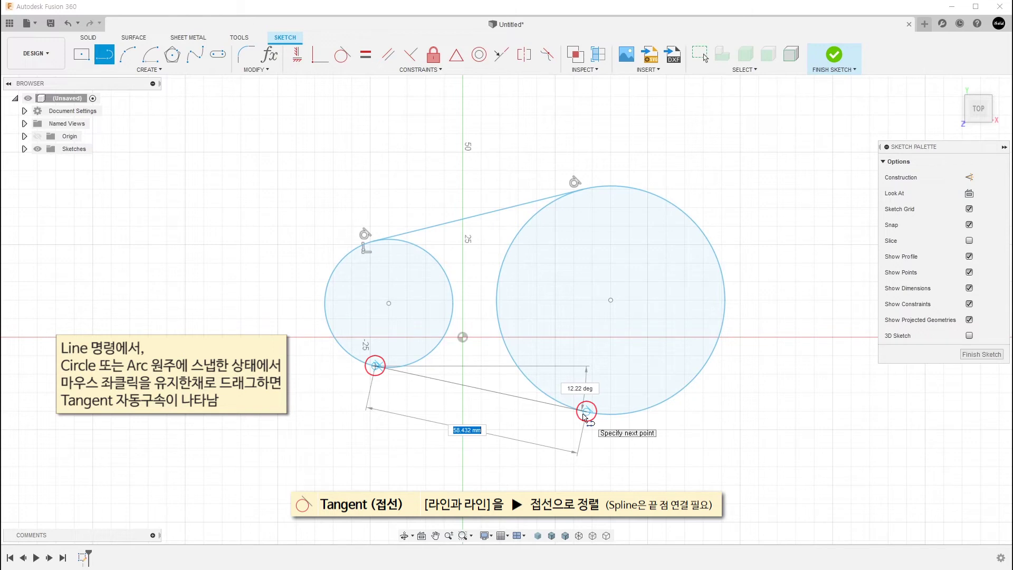
left_click_drag(584, 417, 584, 417)
key("Escape")
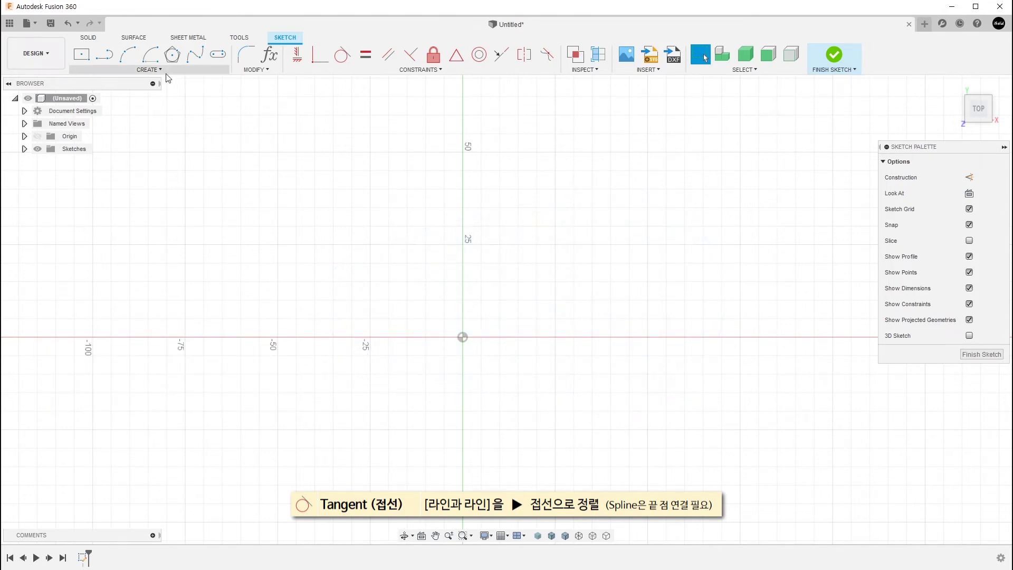
Draw a fit point spline through three points, arching over the origin with both ends just above the horizontal axis.
left_click(164, 72)
mouse_move(151, 164)
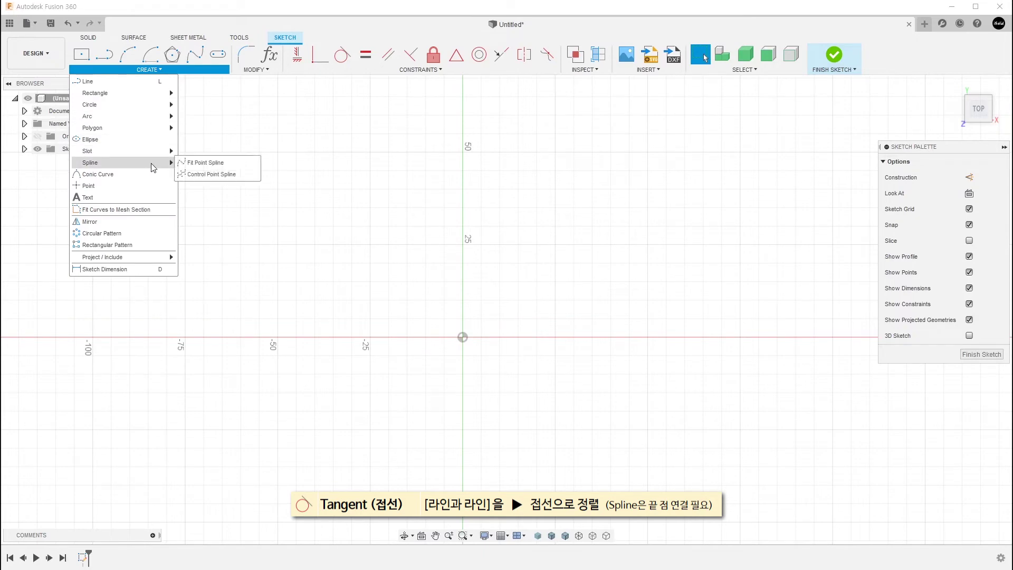
left_click(234, 168)
left_click(333, 318)
left_click(412, 241)
double_click(550, 314)
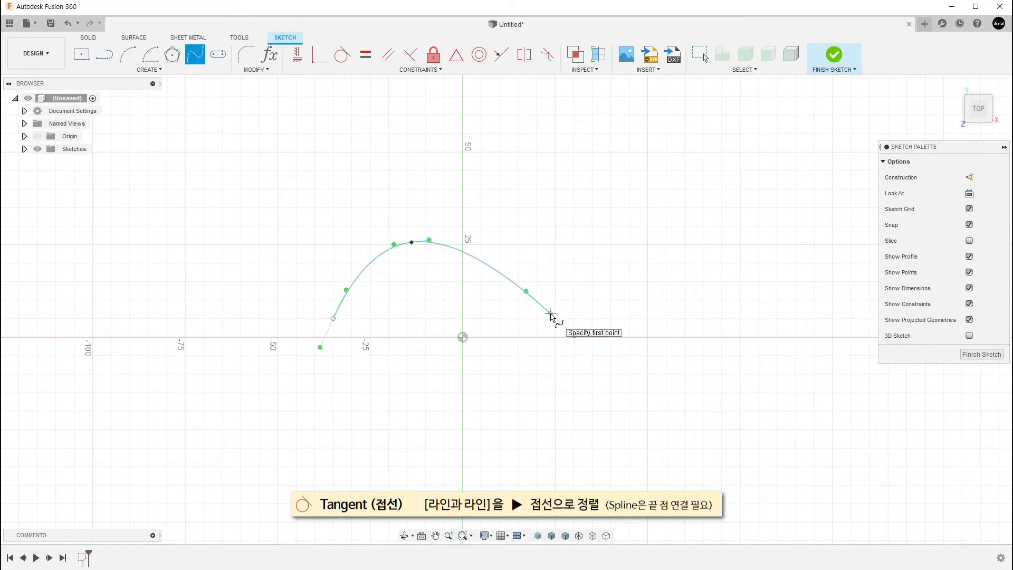
key("Escape")
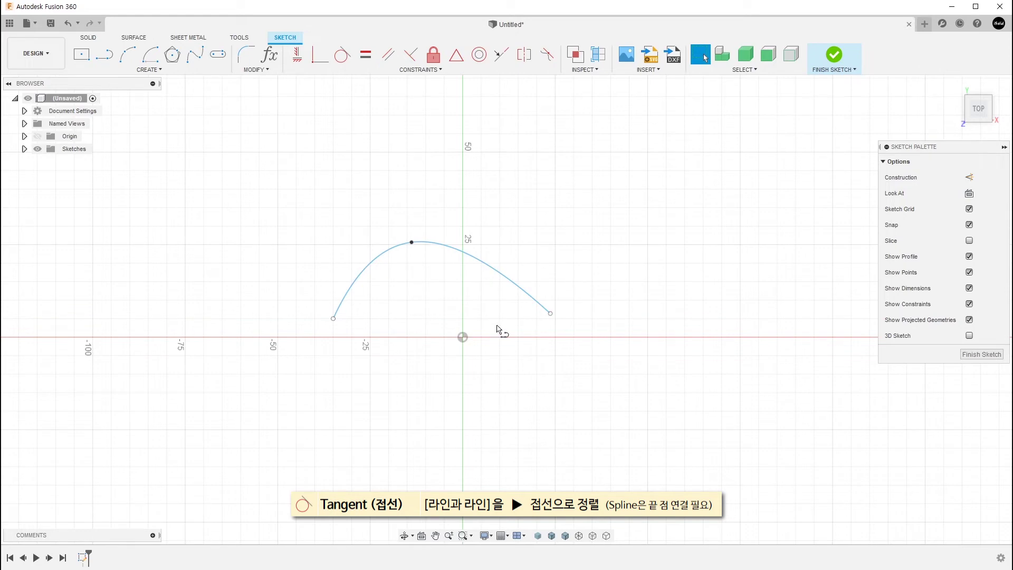
Draw a separate line about 39 mm long above the spline, sloping down to the right.
key("l")
left_click(420, 197)
left_click(555, 244)
key("Escape")
Move the separate line down onto the spline and undo the move.
left_click_drag(508, 230, 489, 265)
left_click(498, 237)
key("ctrl+z")
Try to apply a Tangent constraint between the separate line and the spline without joining their endpoints.
left_click(343, 55)
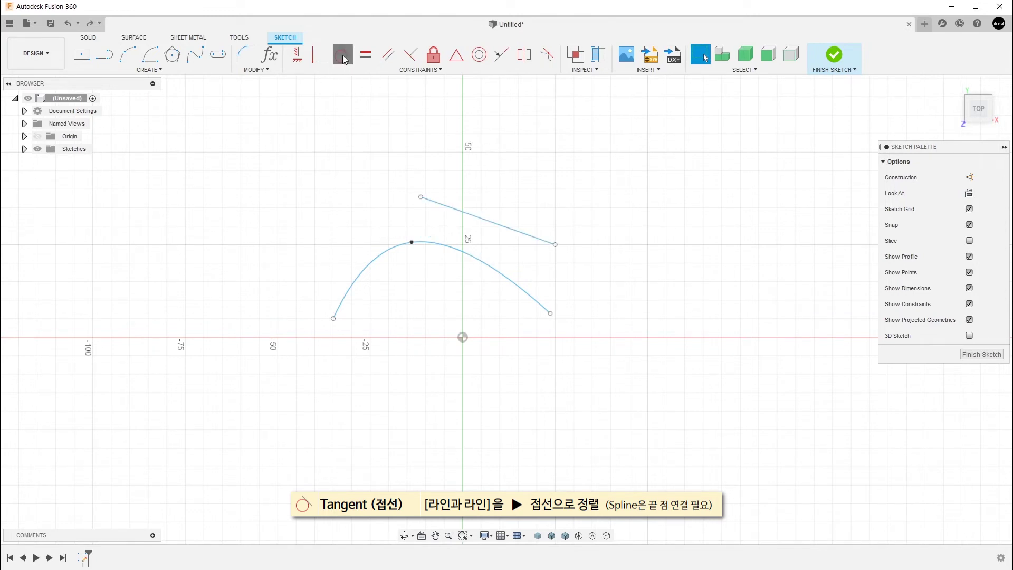
left_click(490, 222)
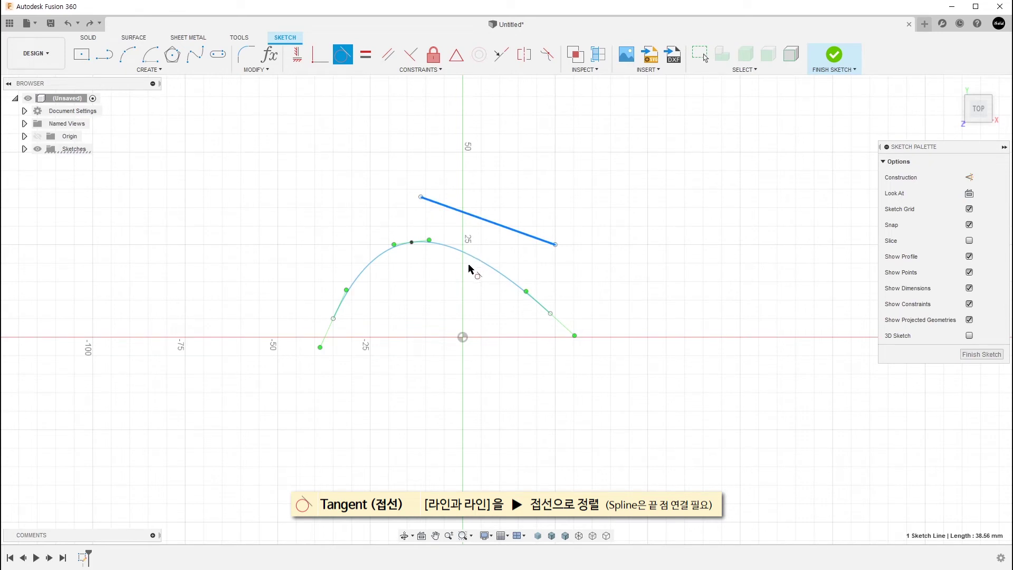
key("Escape")
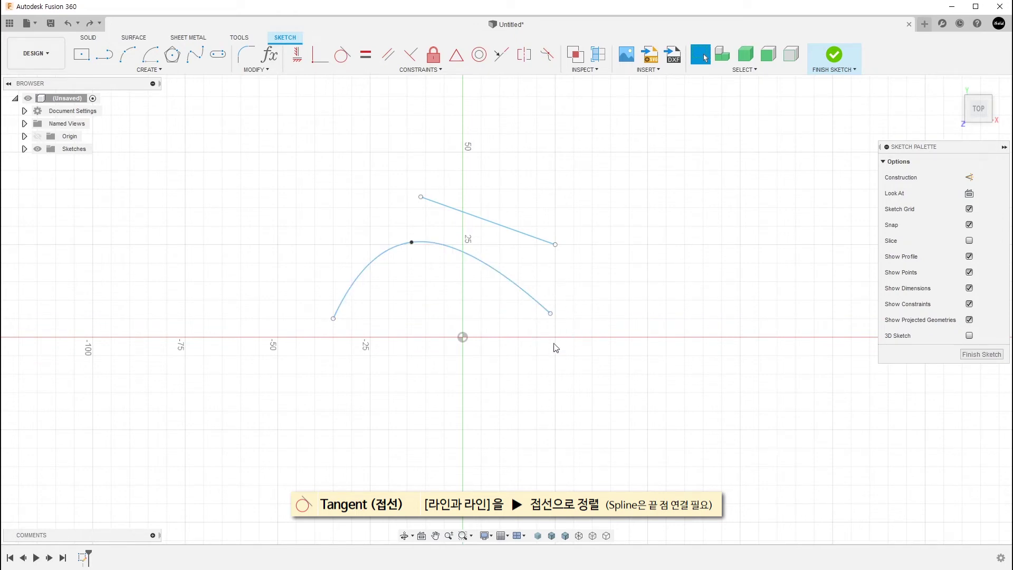
Draw a line about 24 mm long from the spline's right endpoint, continuing down to the right with automatic tangency.
key("l")
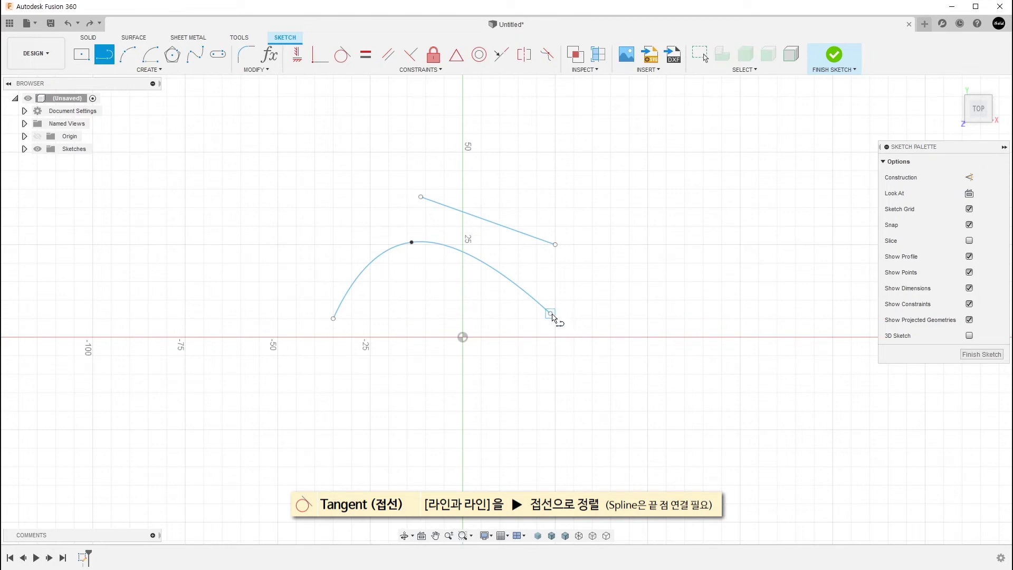
left_click(550, 313)
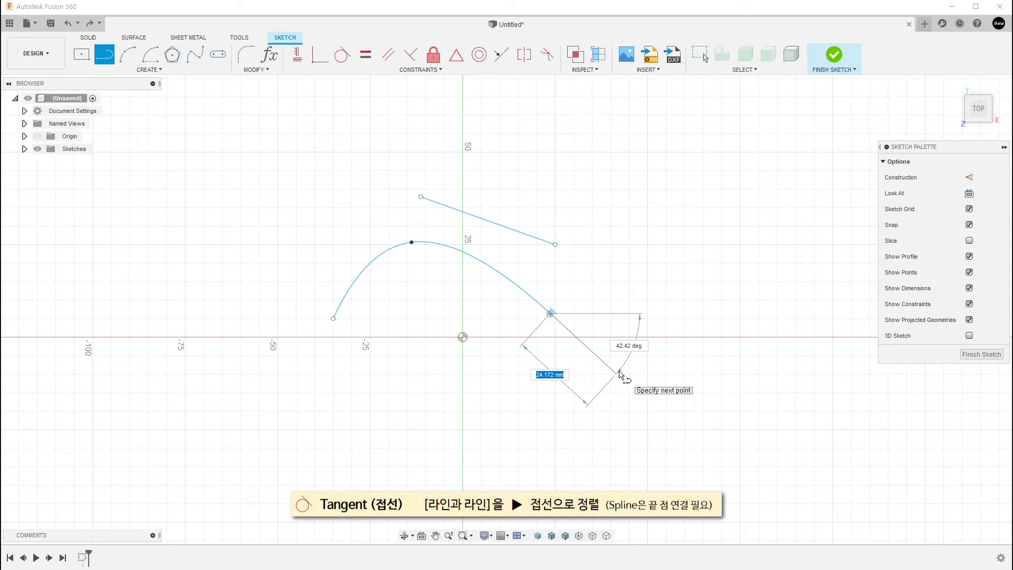
left_click(616, 373)
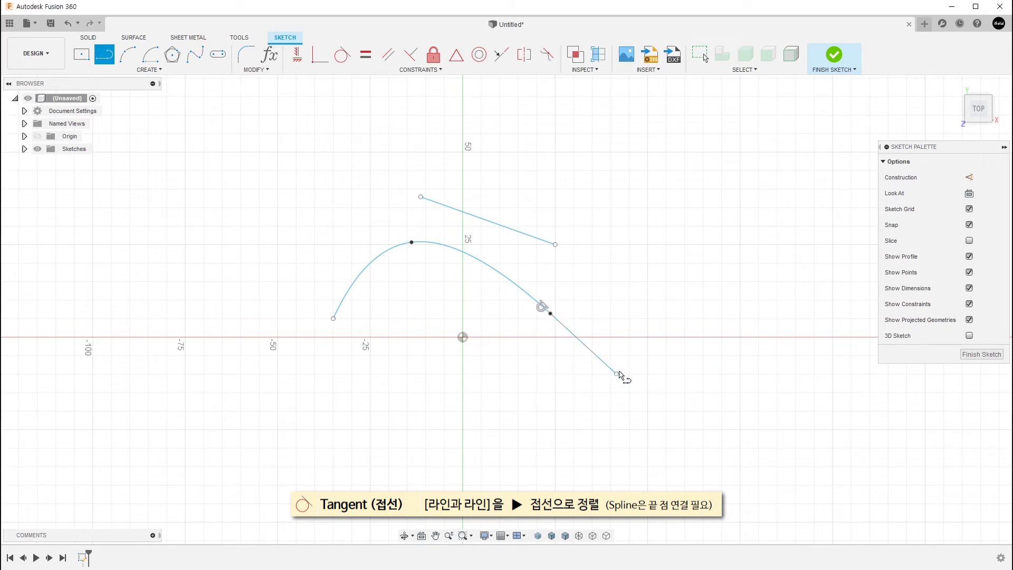
key("Escape")
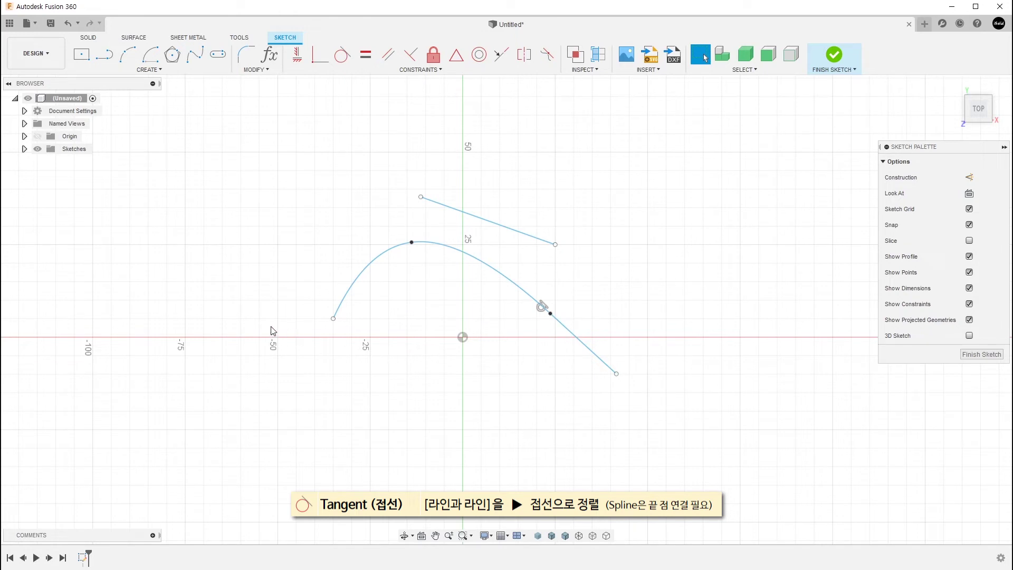
Draw a centre-point circle to the left of the spline, clear of its left endpoint.
key("c")
left_click(241, 324)
left_click(279, 385)
key("Escape")
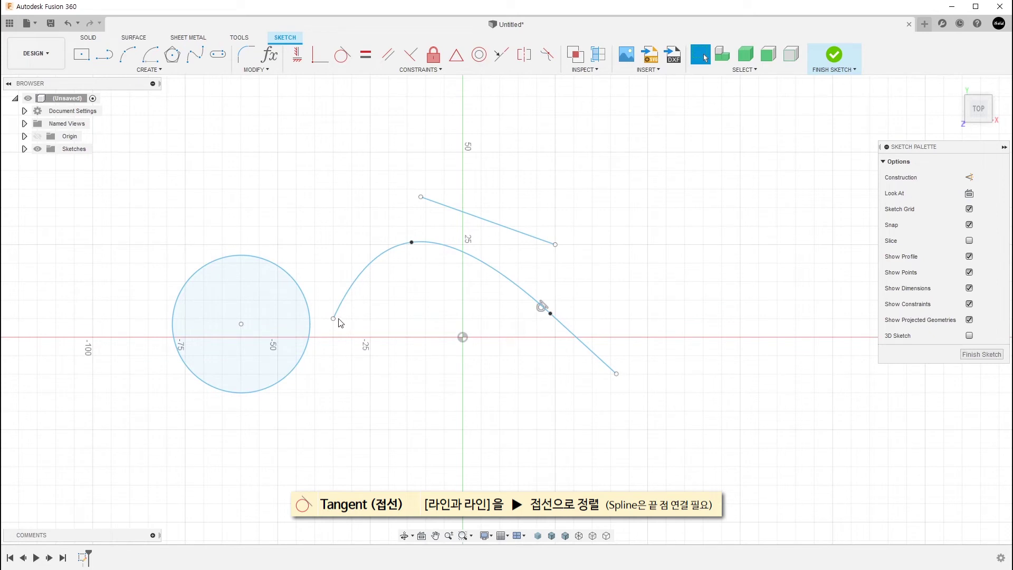
Attach the spline's left endpoint to the circle with a Tangent constraint, and move its middle fit point up and to the left.
left_click_drag(333, 319, 310, 316)
left_click(340, 64)
left_click(346, 270)
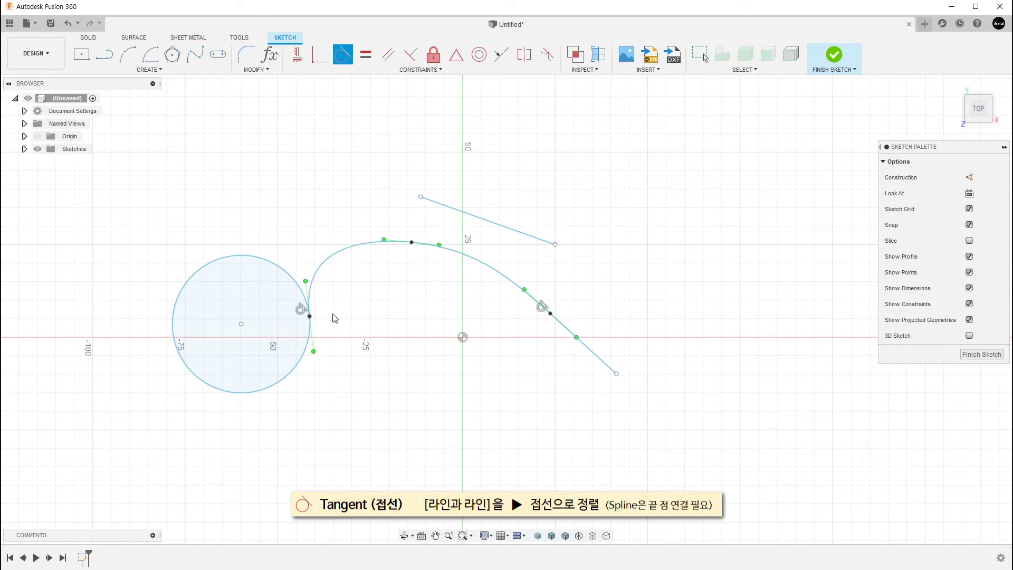
key("Escape")
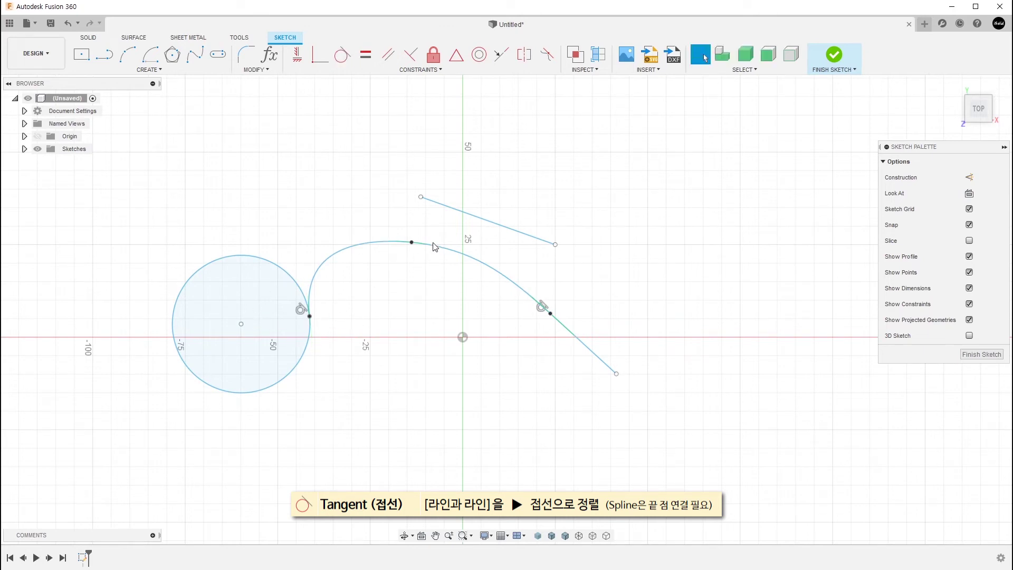
left_click_drag(411, 242, 370, 226)
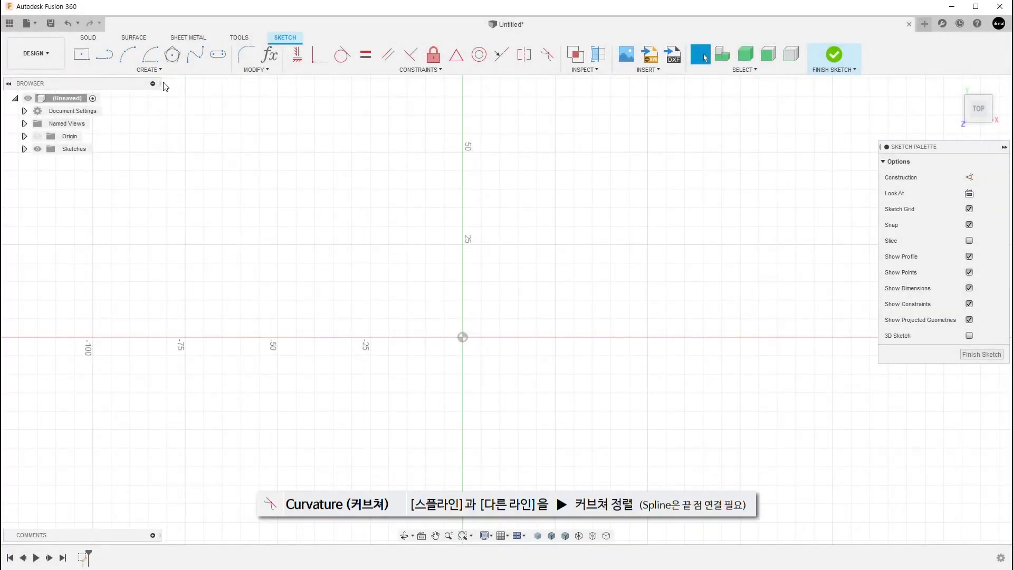
Draw an arched fit point spline through three points in the upper left of the empty sketch, ending left of the vertical axis.
left_click(157, 71)
mouse_move(157, 162)
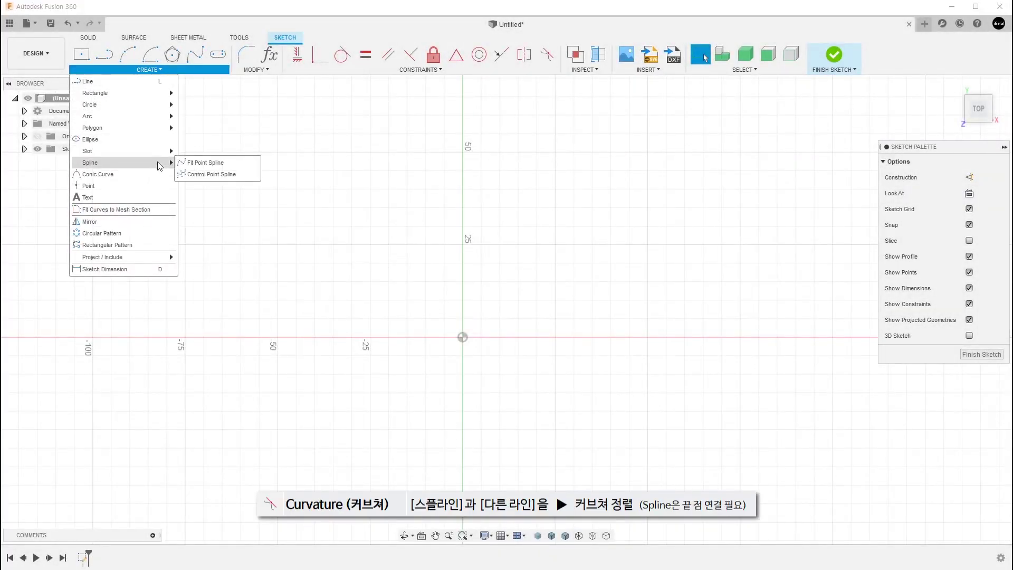
left_click(237, 166)
left_click(259, 207)
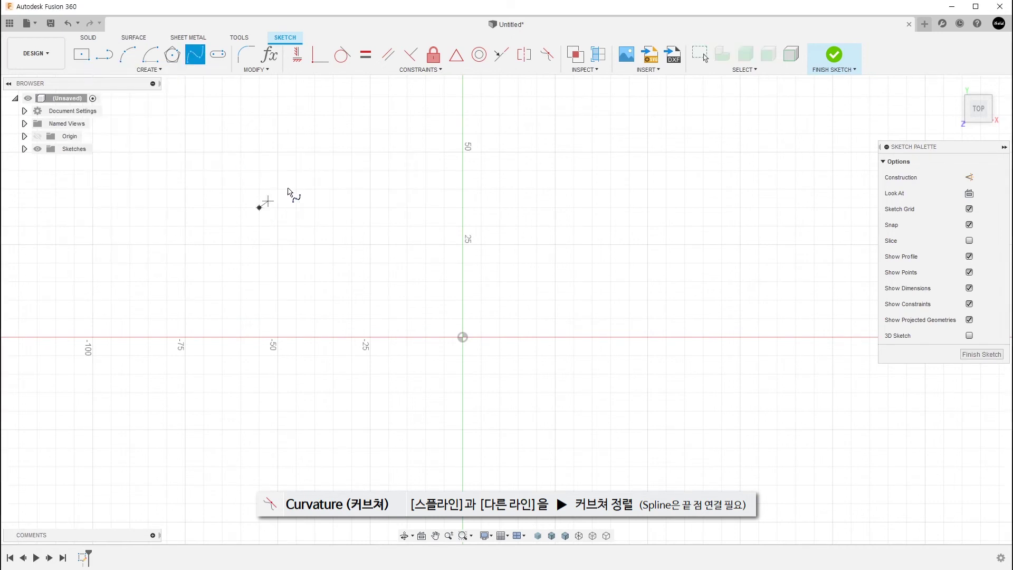
left_click(343, 149)
double_click(426, 206)
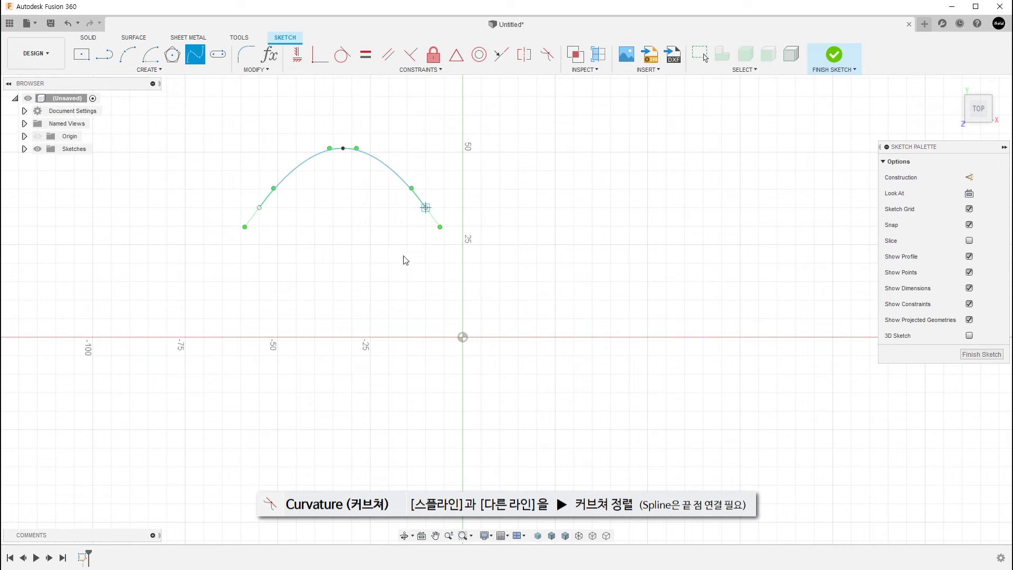
key("Escape")
Draw a horizontal line from the spline's right endpoint across the vertical axis.
key("l")
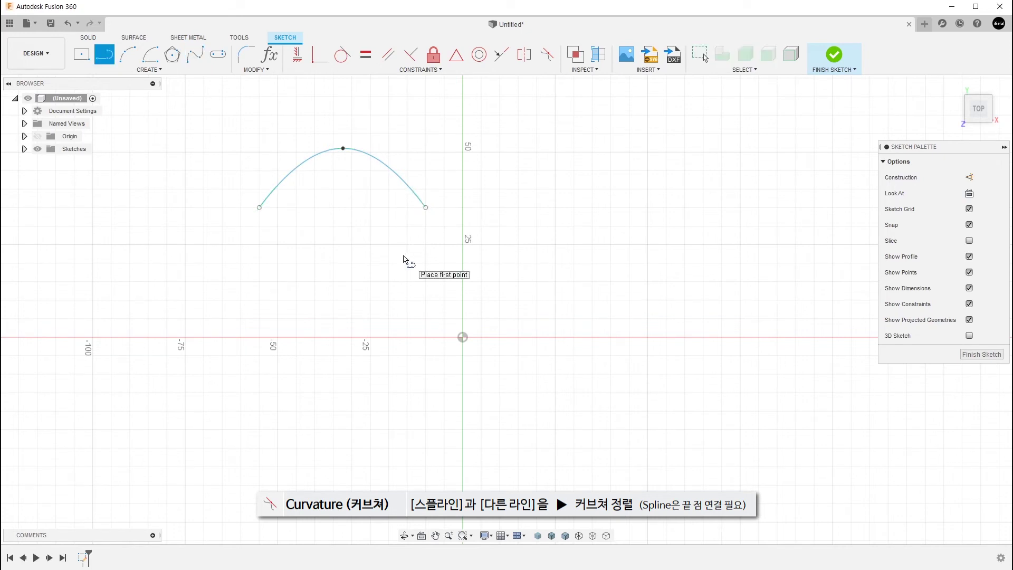
left_click(427, 209)
left_click(550, 207)
key("Escape")
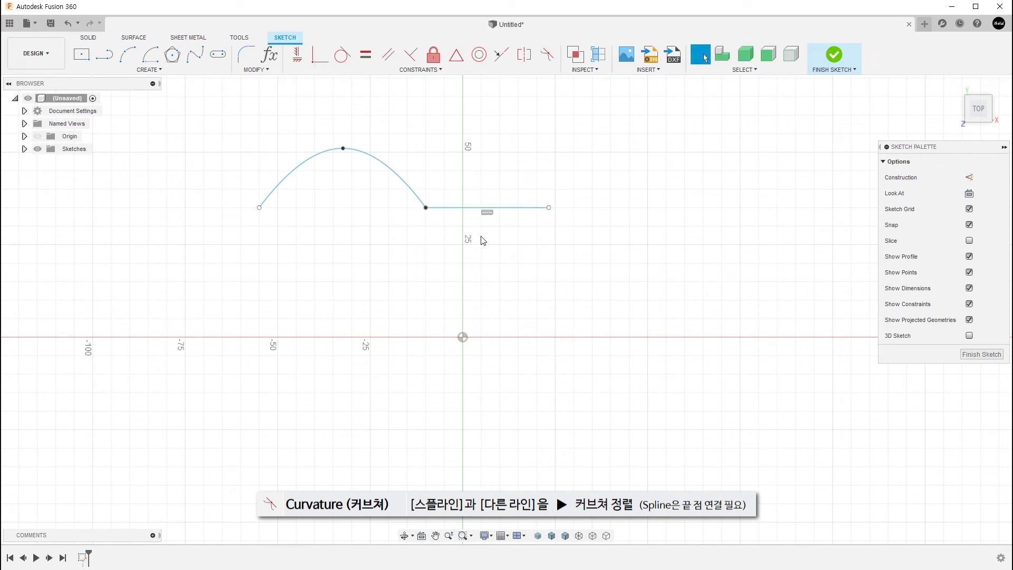
Copy the connected spline and line, and place the copy about 29 mm below the original.
double_click(527, 208)
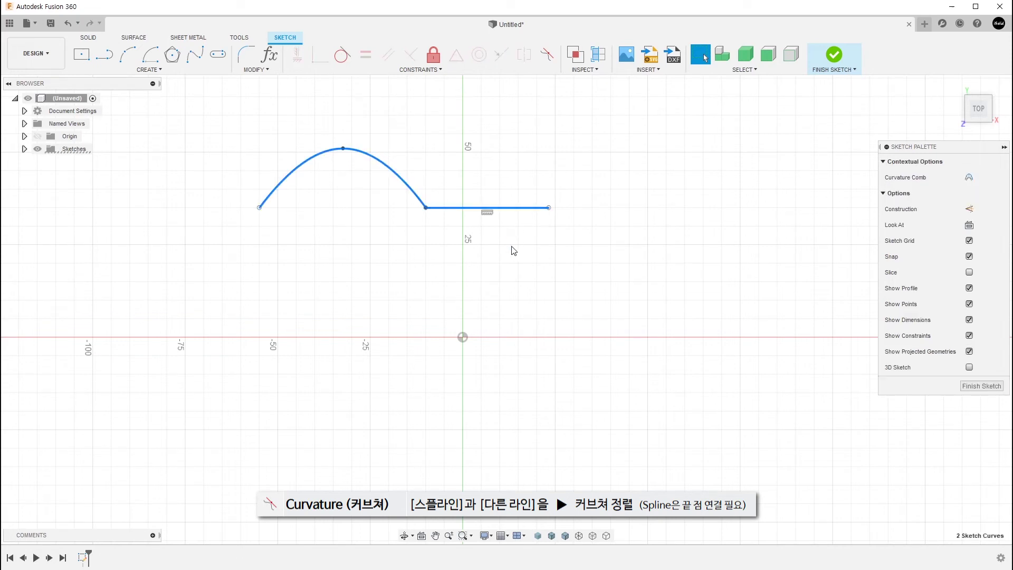
key("ctrl+c")
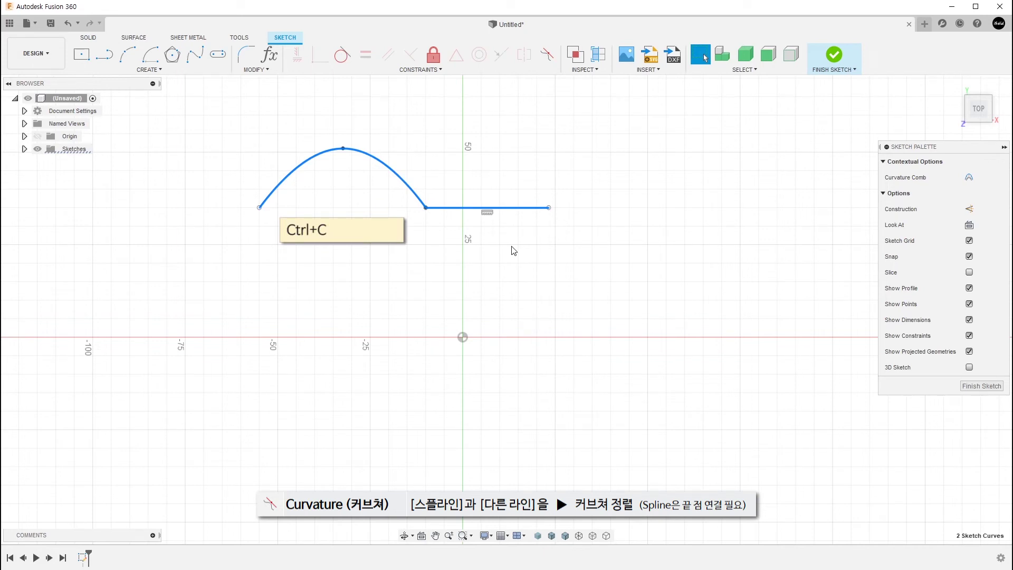
key("ctrl+v")
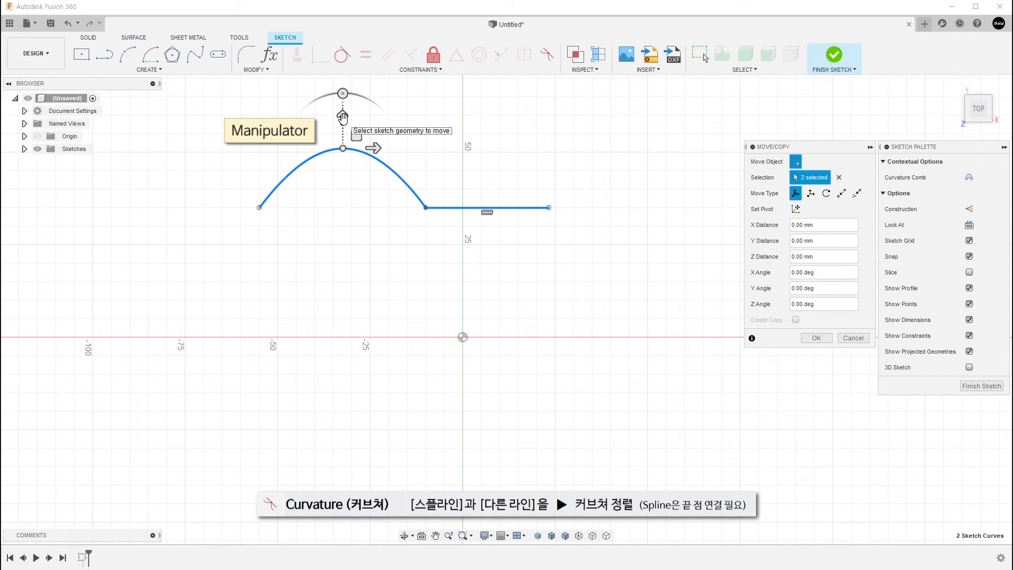
left_click_drag(343, 117, 342, 227)
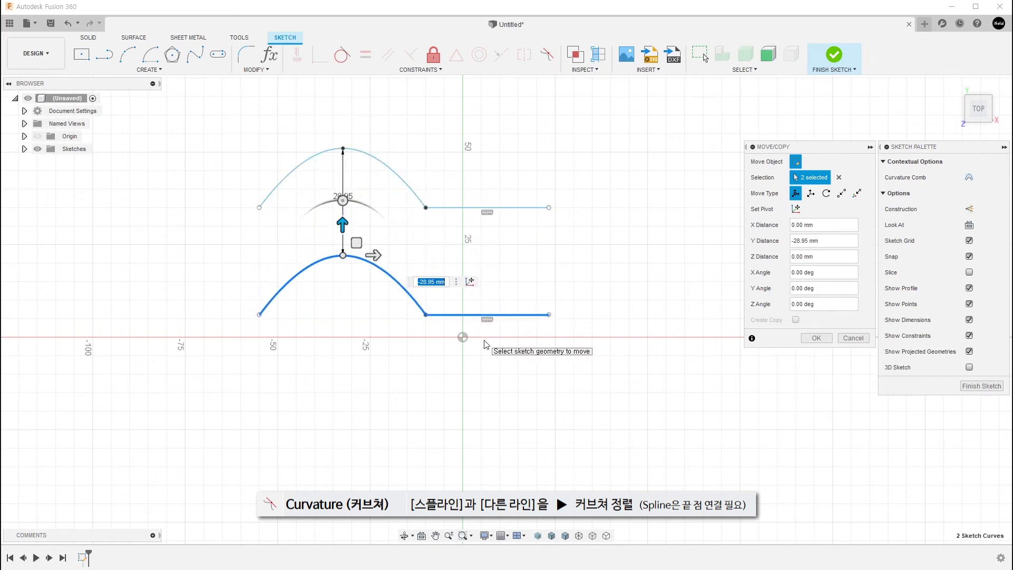
key("Return")
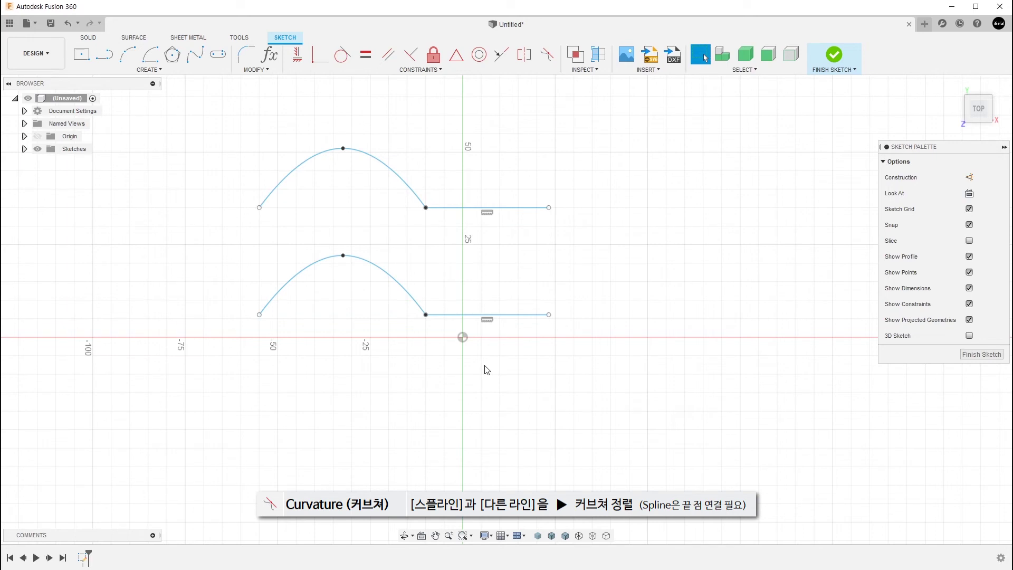
Paste a second copy of the spline and line about 56 mm below the original.
key("ctrl+v")
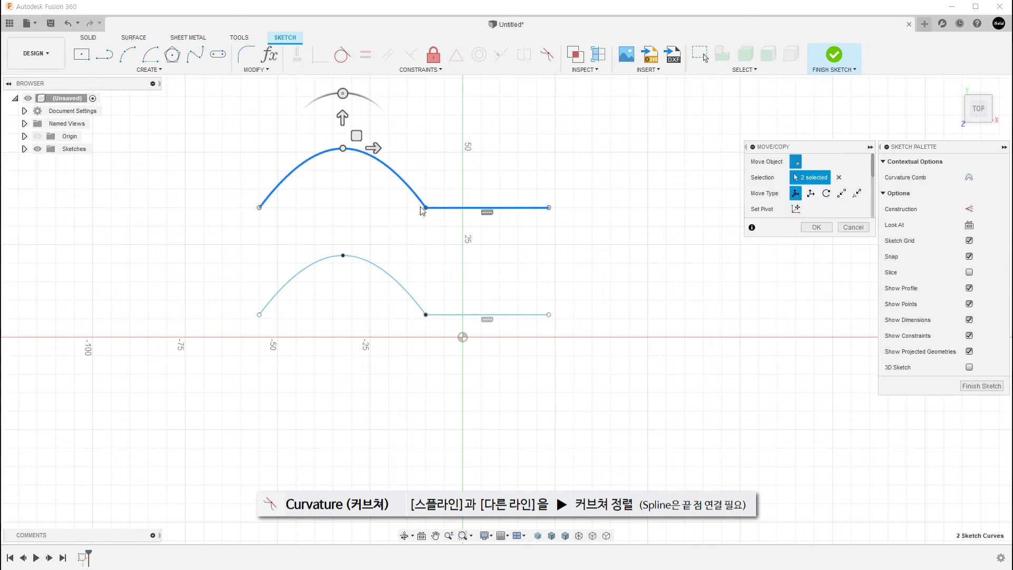
left_click_drag(344, 123, 328, 329)
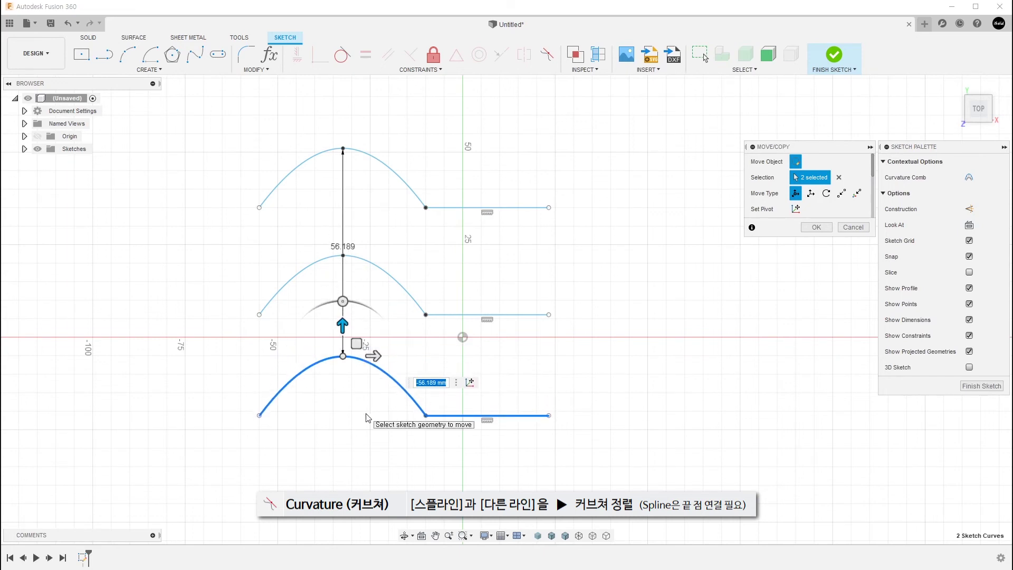
key("Return")
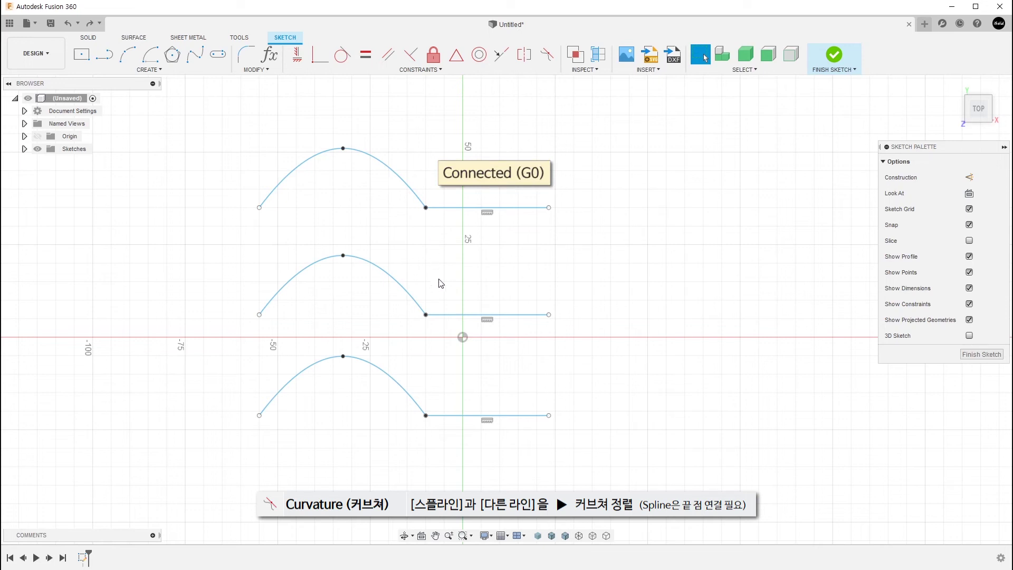
Apply a Tangent constraint between the middle spline and its horizontal line.
left_click(344, 60)
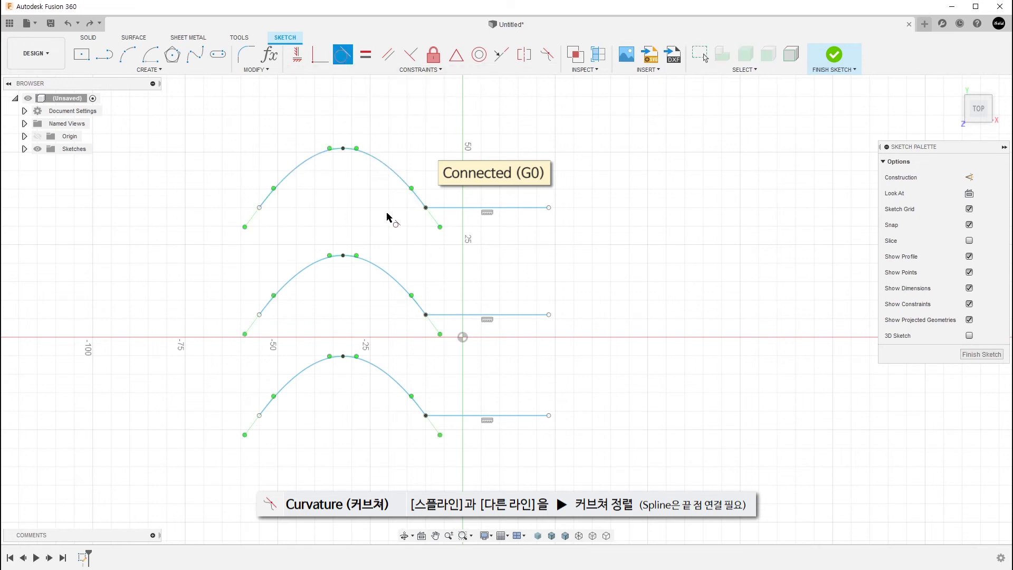
left_click(397, 280)
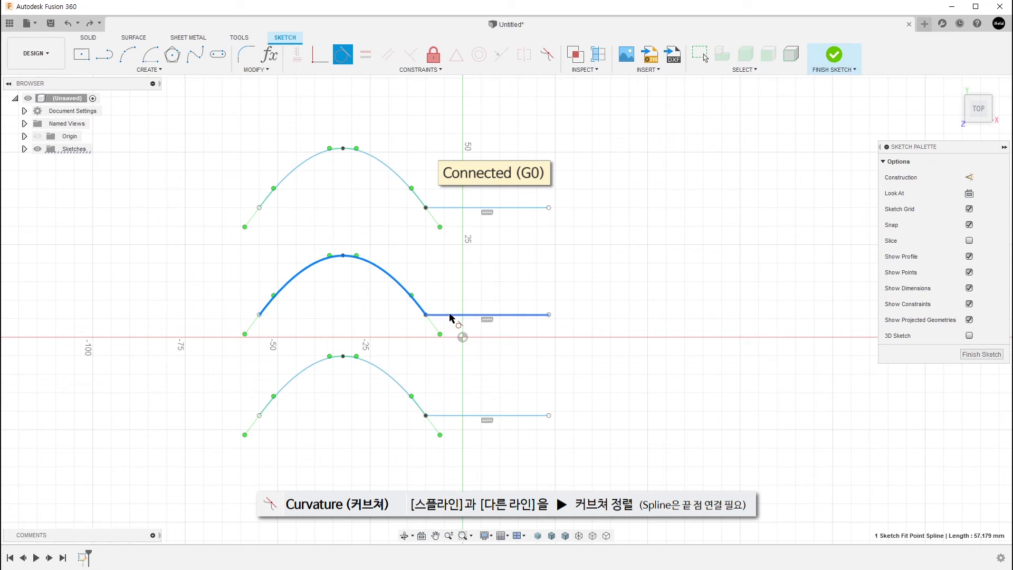
left_click(451, 317)
key("Escape")
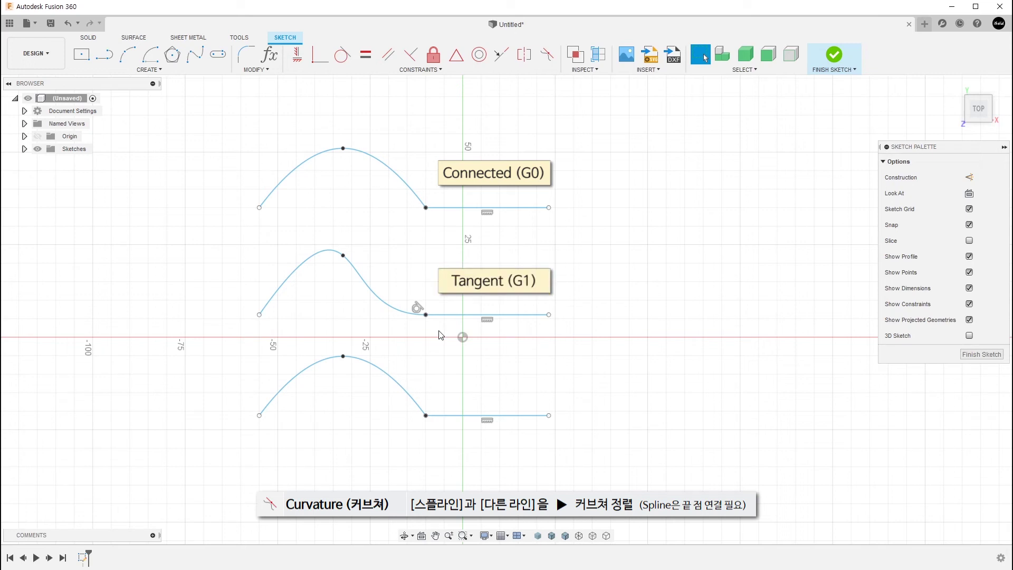
Apply a Curvature constraint between the lowest spline and its horizontal line, and select the constraint's symbol.
left_click(550, 66)
left_click(411, 391)
left_click(449, 416)
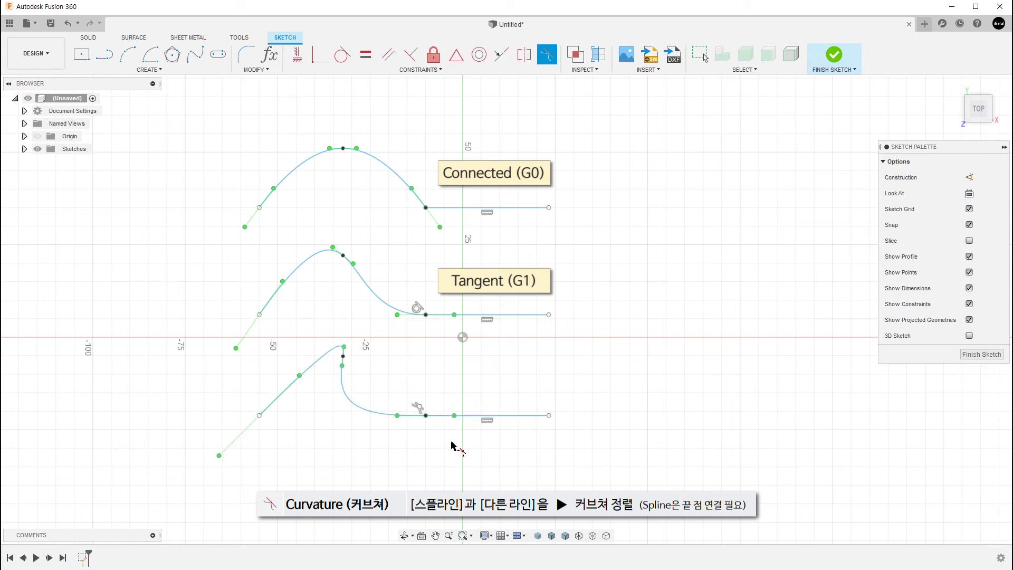
key("Escape")
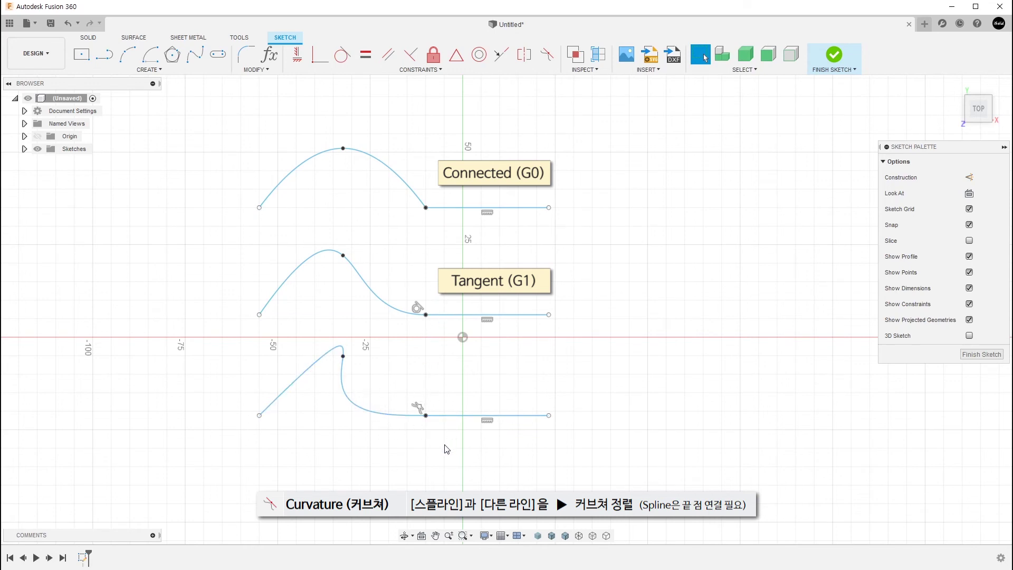
left_click(418, 407)
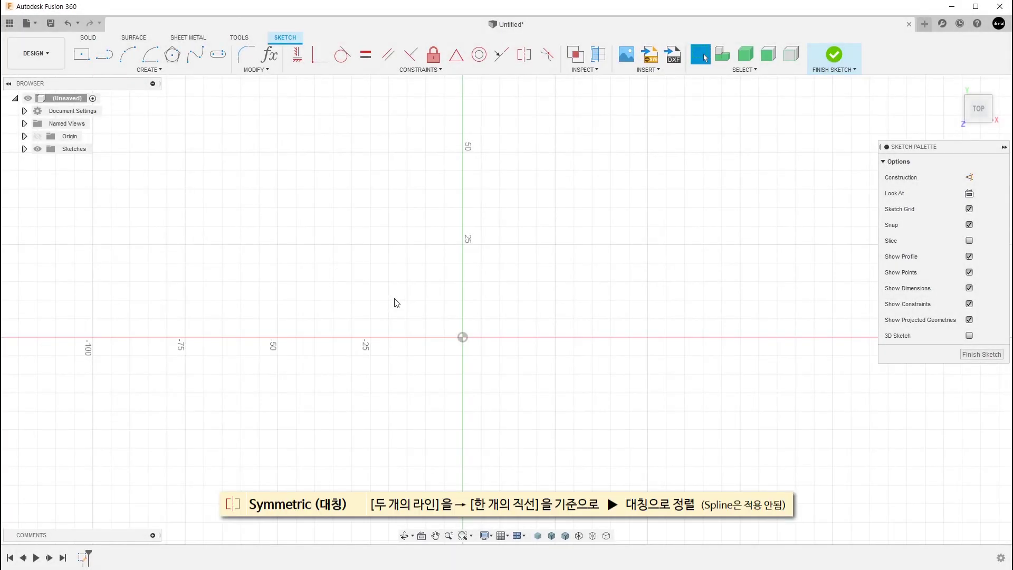
Draw a steep slanted line about 79 mm long, passing just left of the origin in the empty sketch.
key("l")
left_click(511, 158)
left_click(420, 436)
key("Escape")
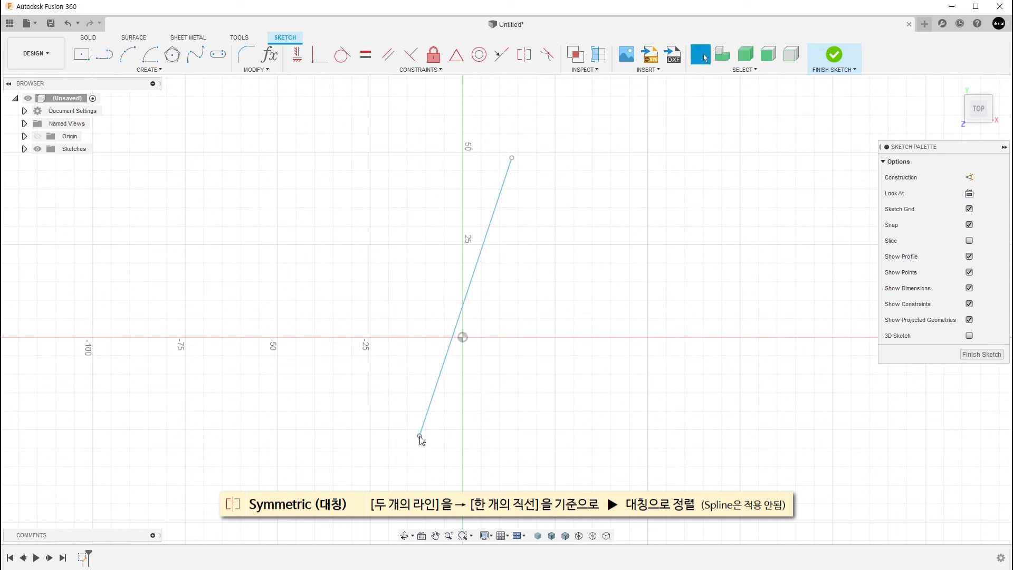
Draw a small circle to the left of the slanted line and a larger circle to its right.
key("c")
left_click(389, 196)
left_click(414, 227)
left_click(626, 232)
left_click(663, 287)
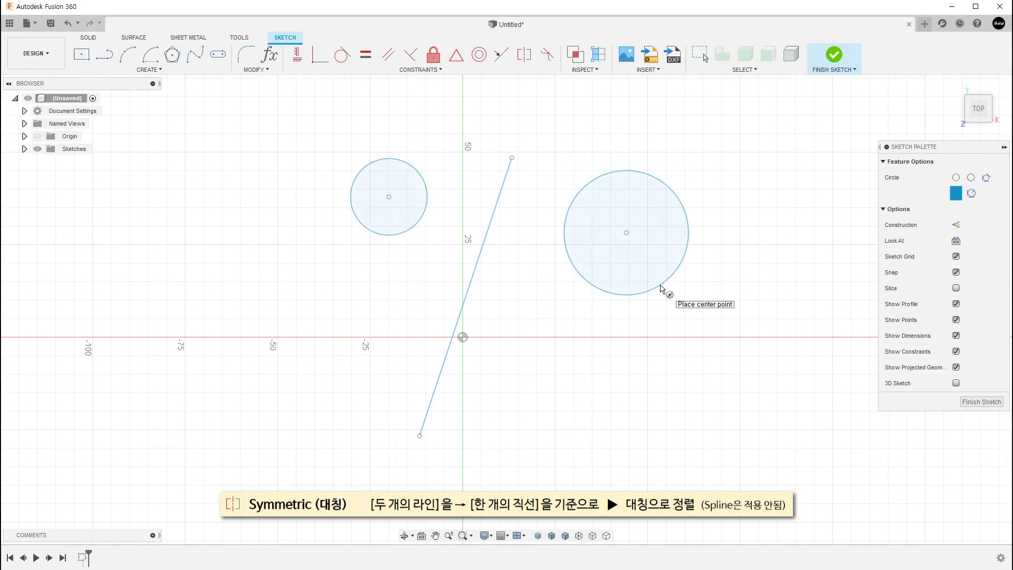
key("Escape")
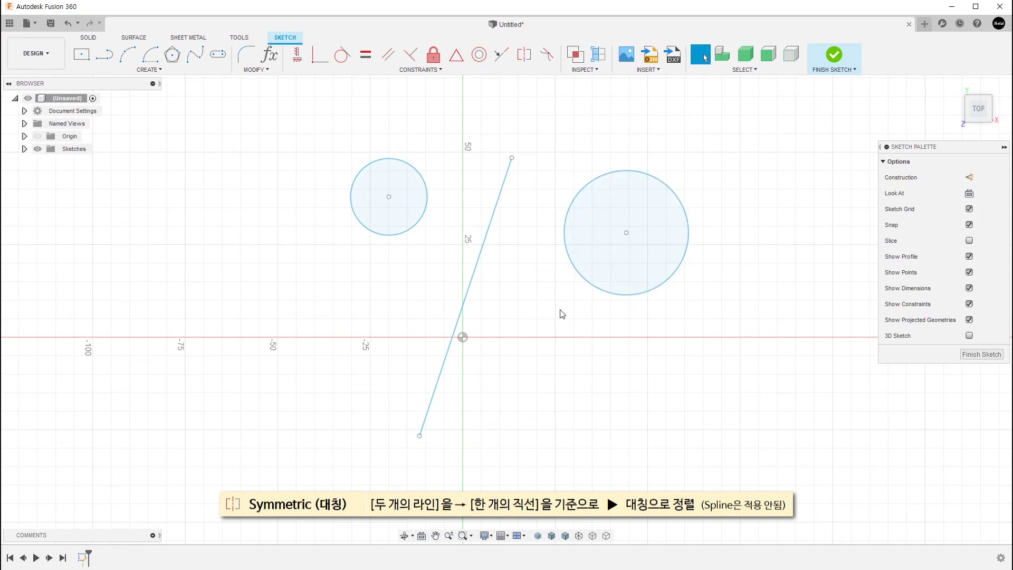
left_click(475, 275)
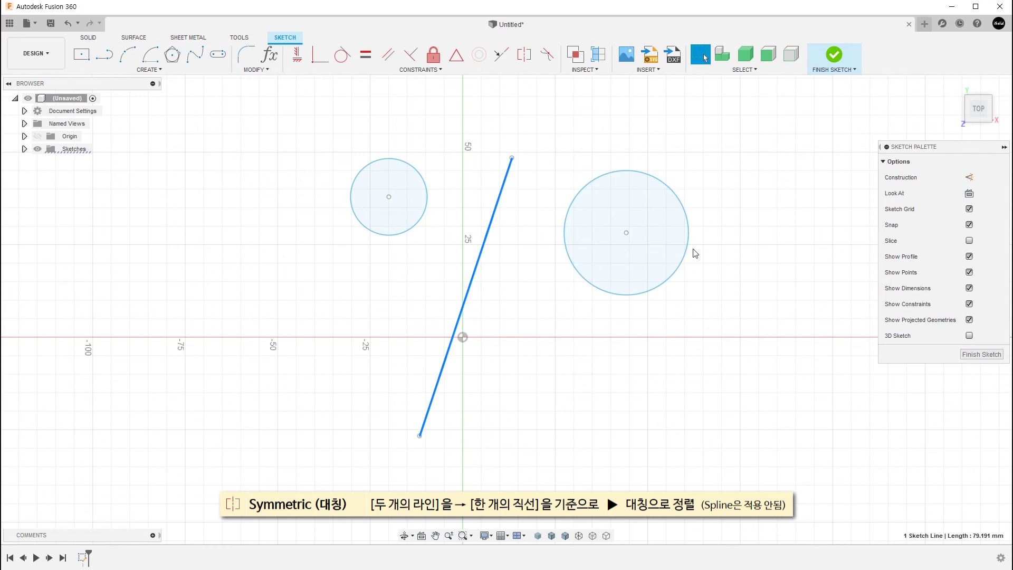
left_click(539, 308)
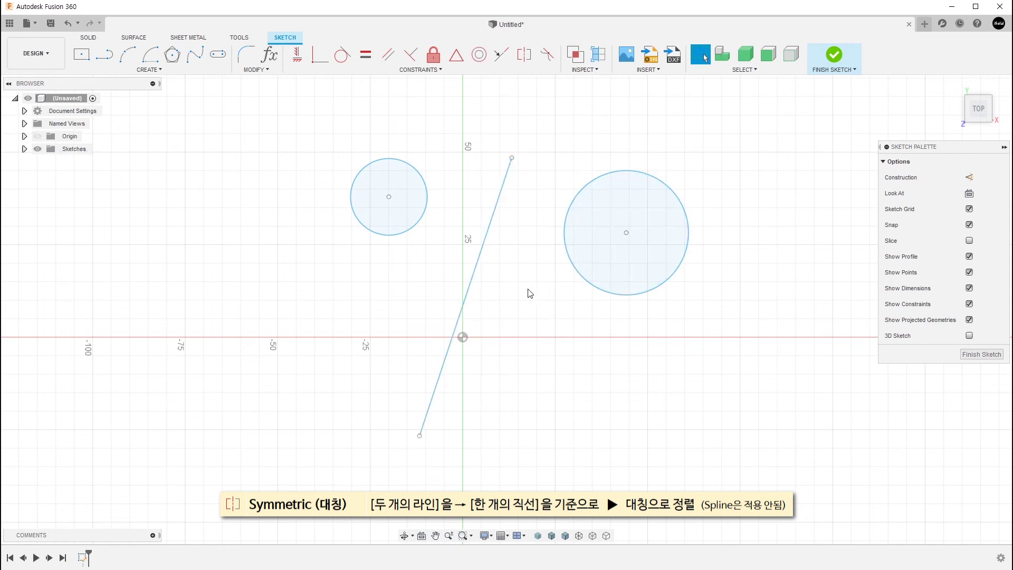
Apply a Symmetric constraint to the small and large circles about the slanted line between them.
left_click(525, 64)
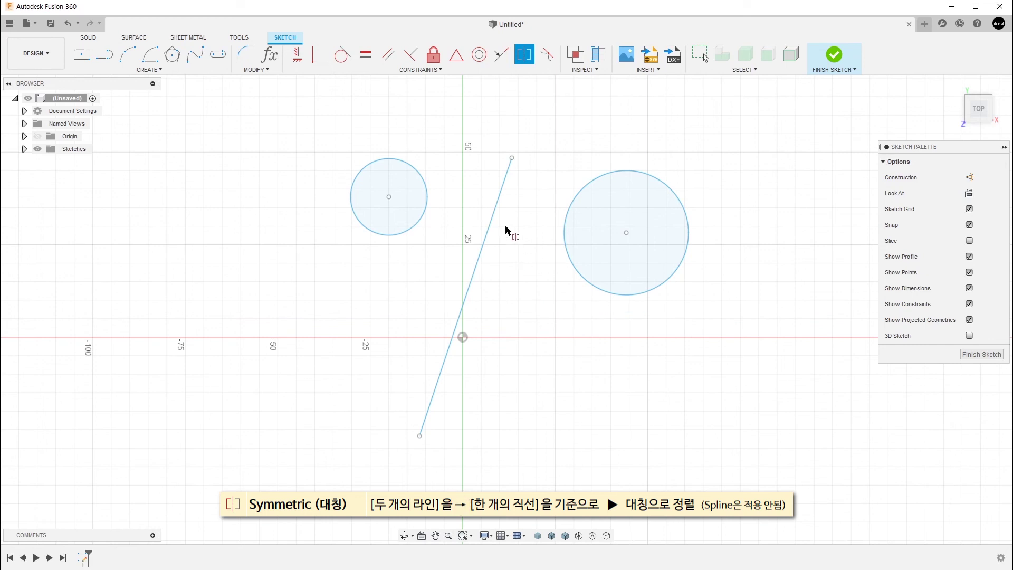
left_click(428, 207)
left_click(582, 192)
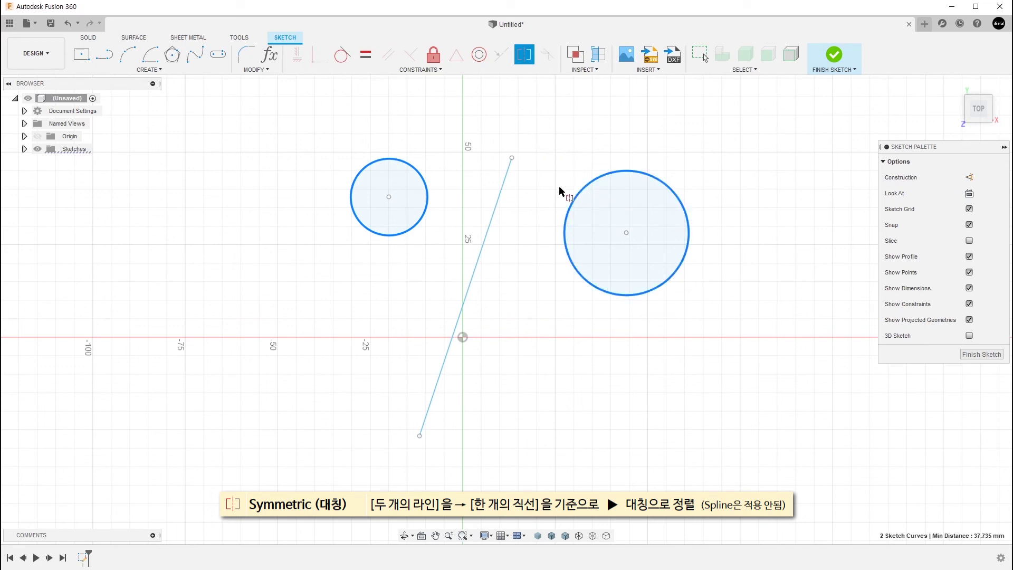
left_click(500, 201)
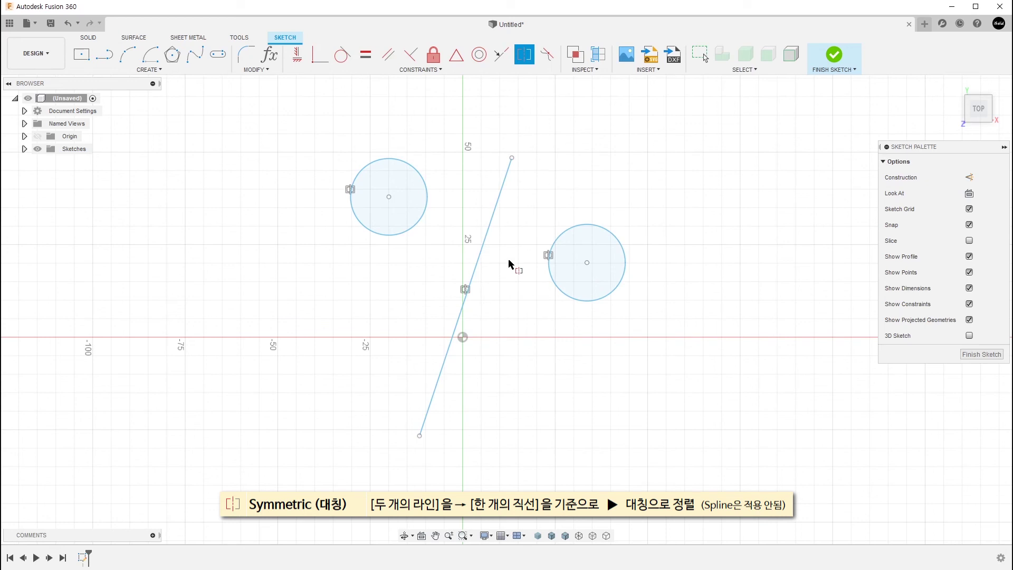
key("Escape")
Enlarge the circle right of the line to a radius of about 12.8 mm and move the slanted line's lower endpoint upward and slightly right.
mouse_move(609, 293)
left_mouse_down()
mouse_move(624, 315)
mouse_move(615, 302)
left_mouse_up()
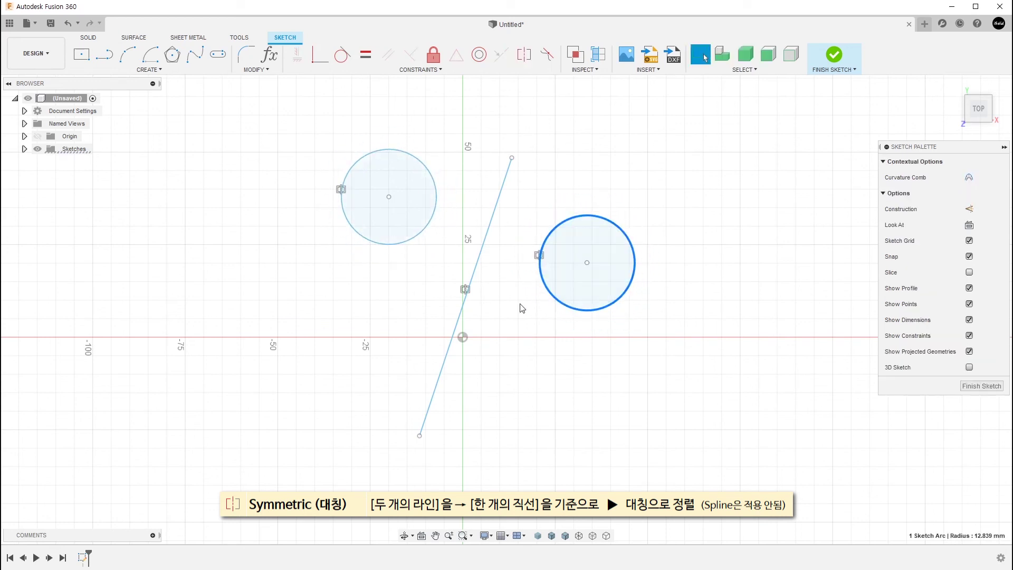
left_click(521, 304)
left_click_drag(420, 436, 433, 389)
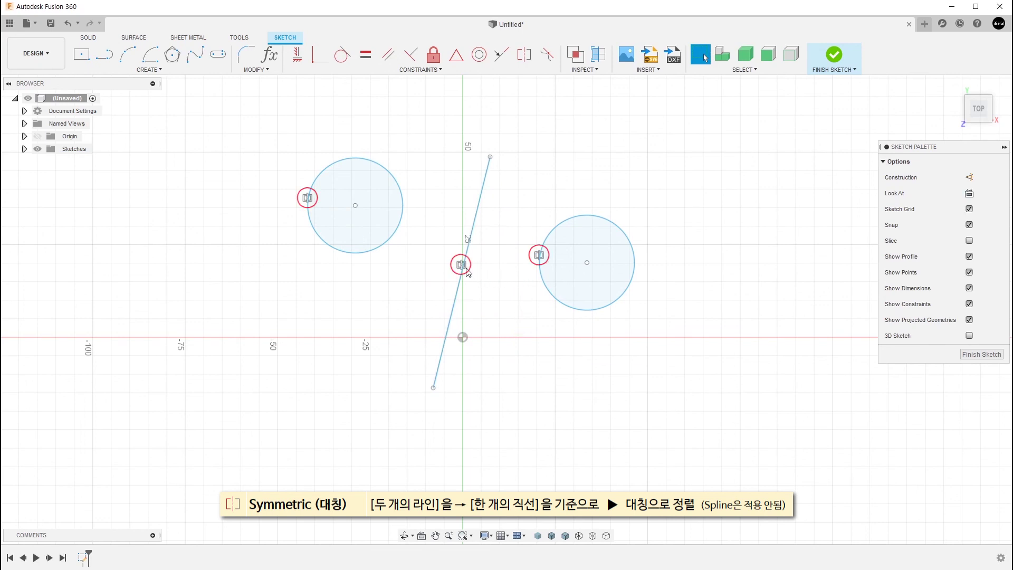
mouse_move(467, 271)
Draw a two-point rectangle below the left circle, crossing the horizontal axis, without touching the slanted line.
left_click(150, 69)
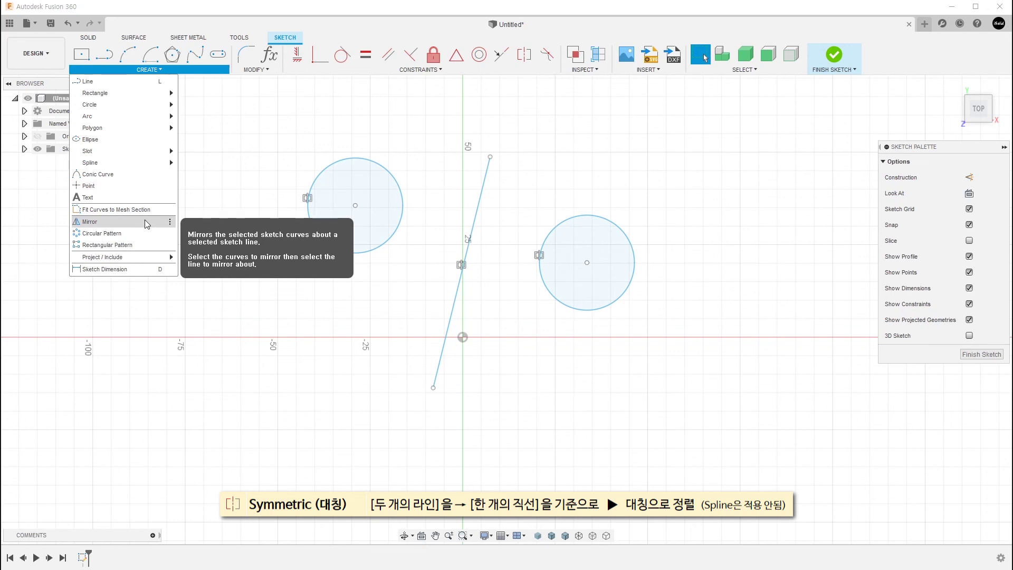
left_click(263, 353)
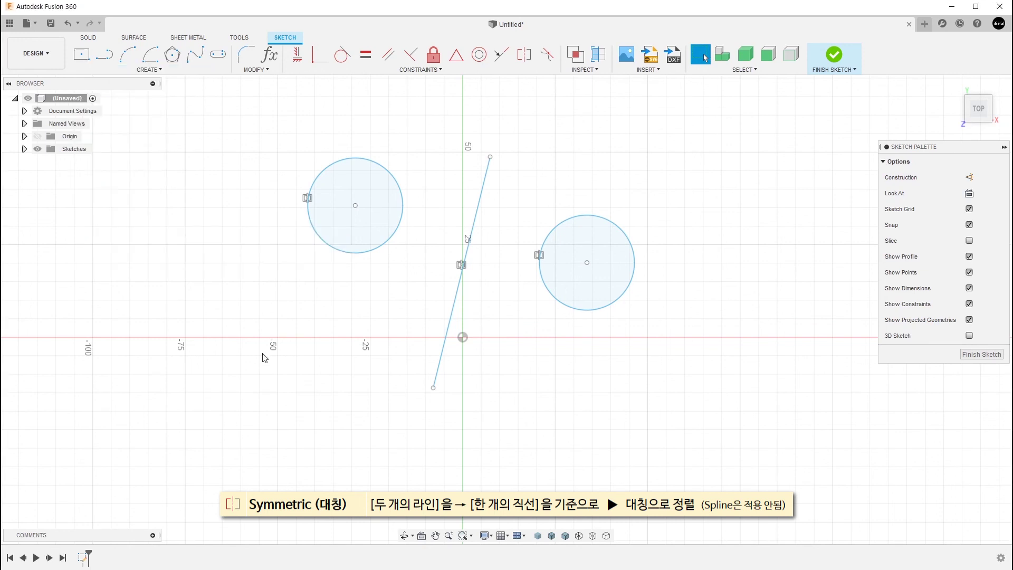
key("r")
left_click(296, 301)
left_click(392, 370)
key("Escape")
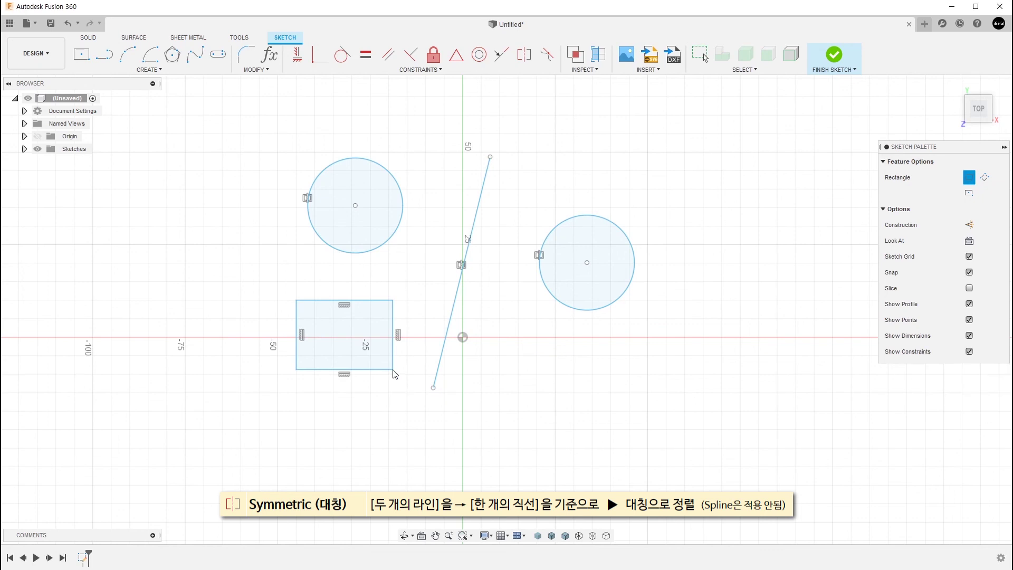
left_click(462, 266)
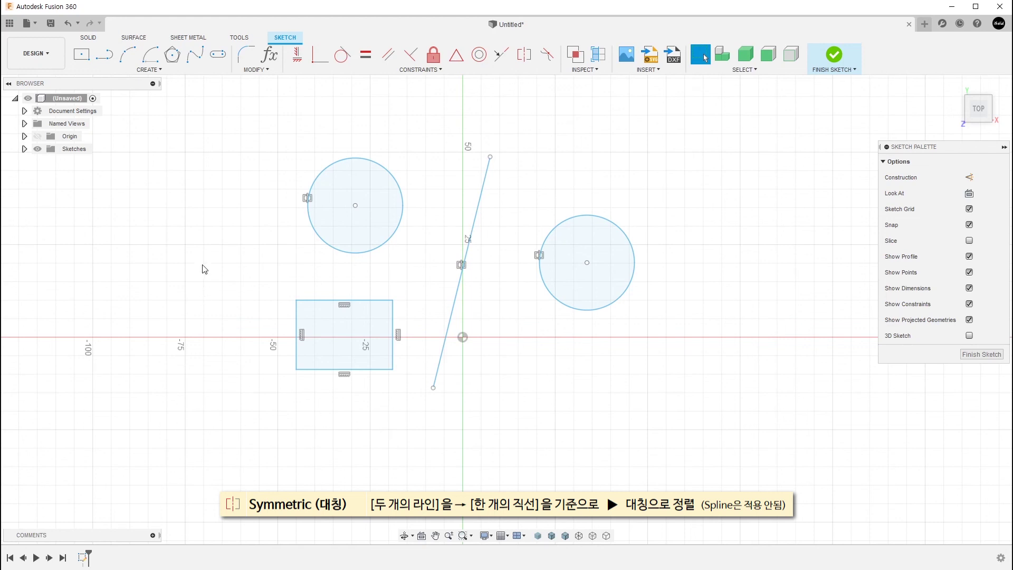
Mirror all four sides of the rectangle across the slanted line.
left_click(149, 69)
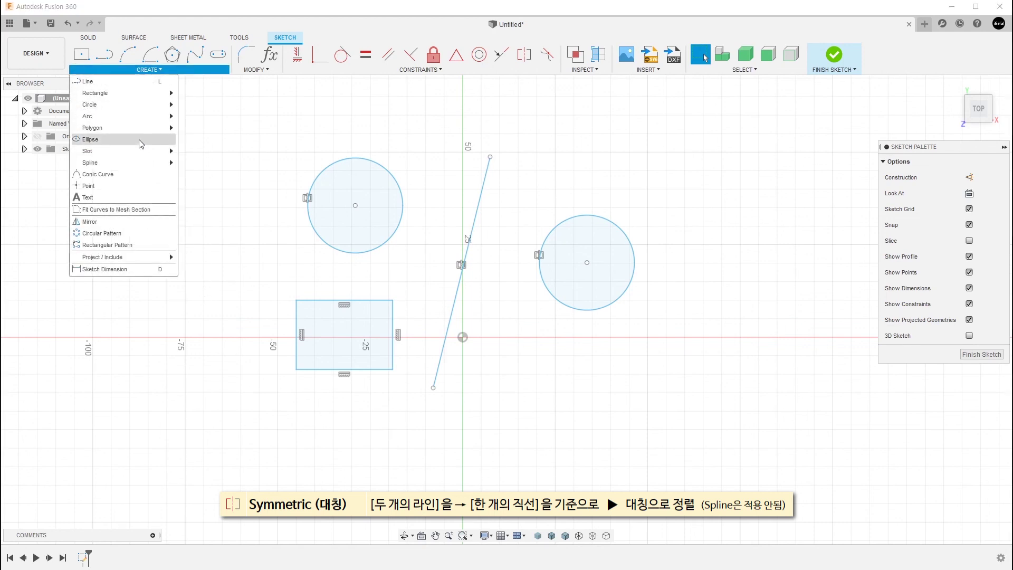
left_click(135, 221)
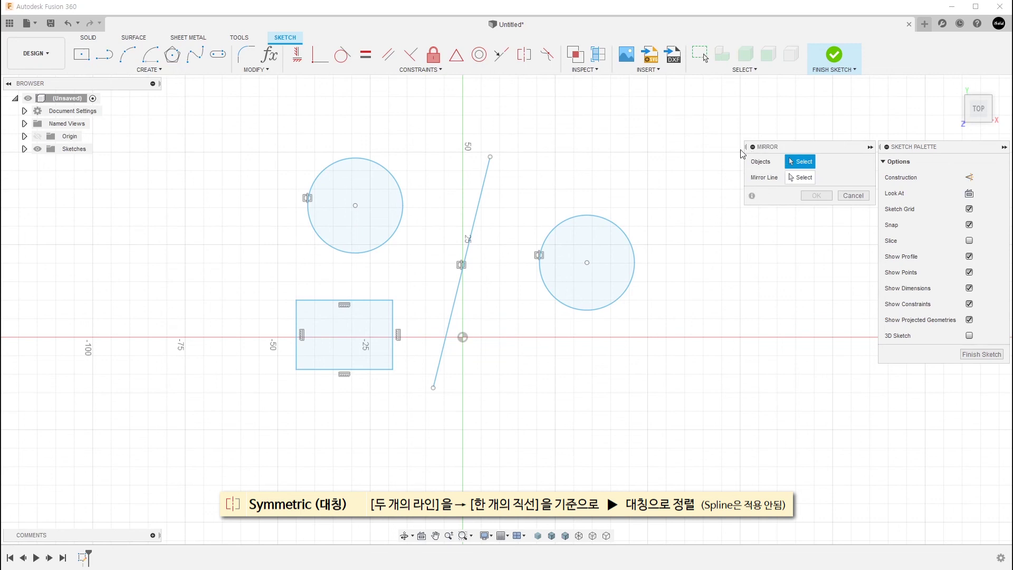
double_click(393, 326)
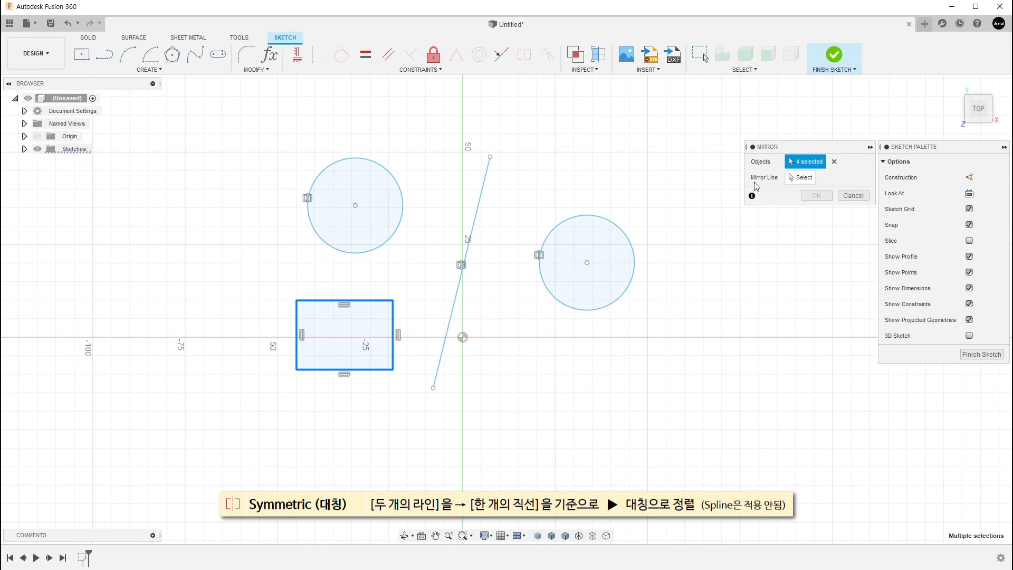
left_click(799, 178)
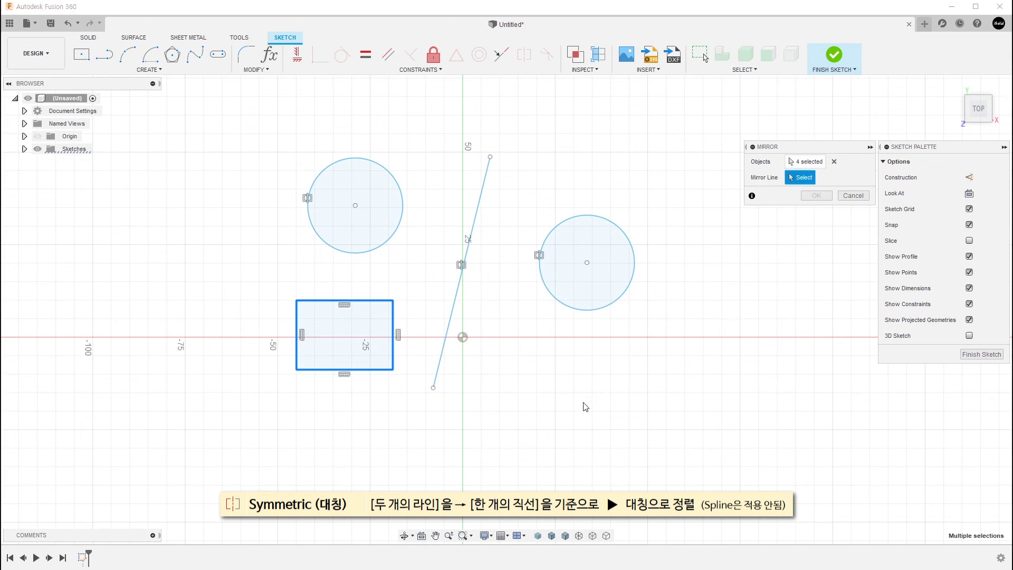
left_click(442, 363)
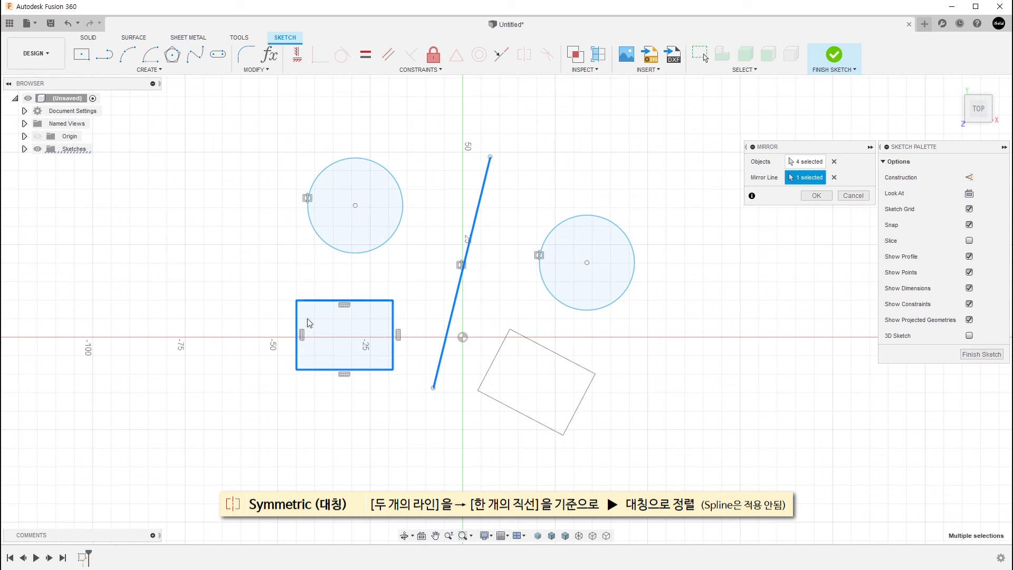
left_click(816, 196)
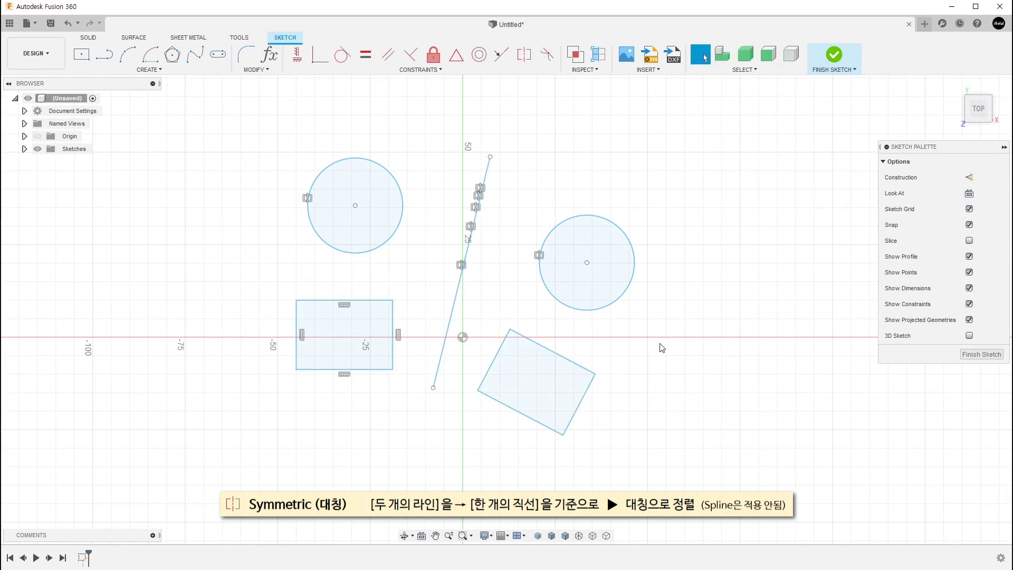